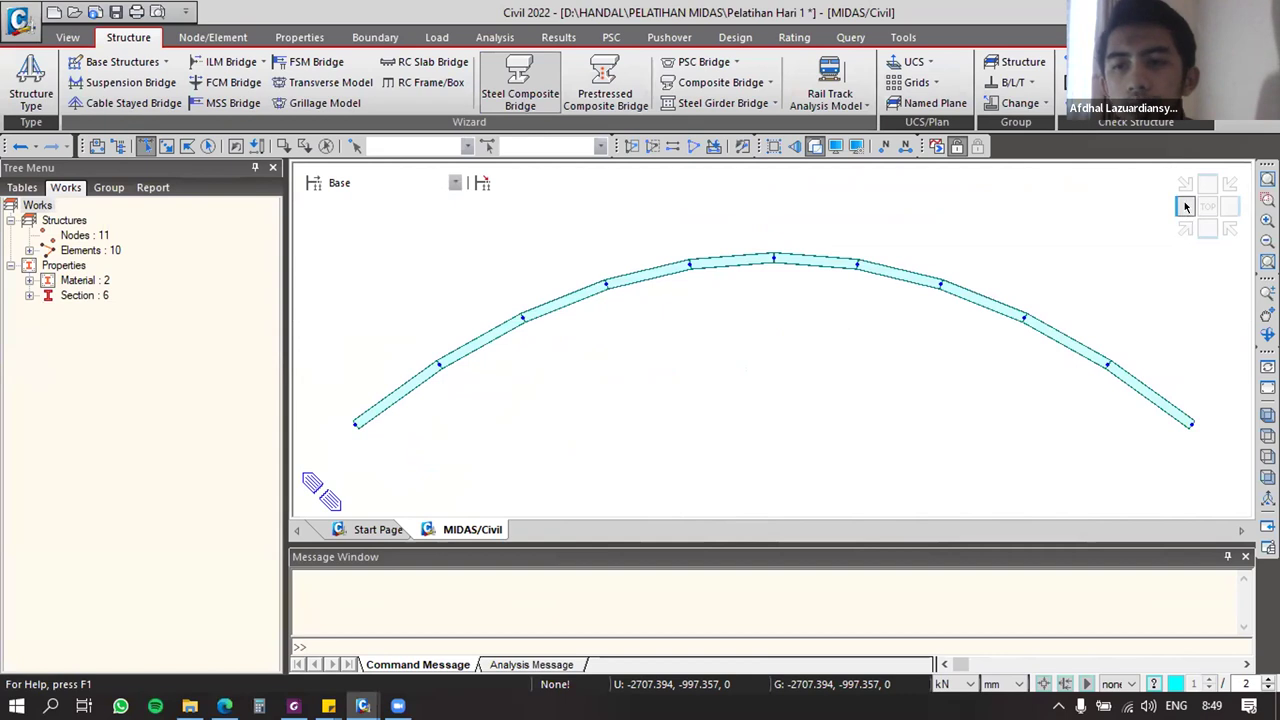
Step: Switch to the web browser and search Google for "jembatan kalikuto" to view reference images of the arch bridge
click(1185, 206)
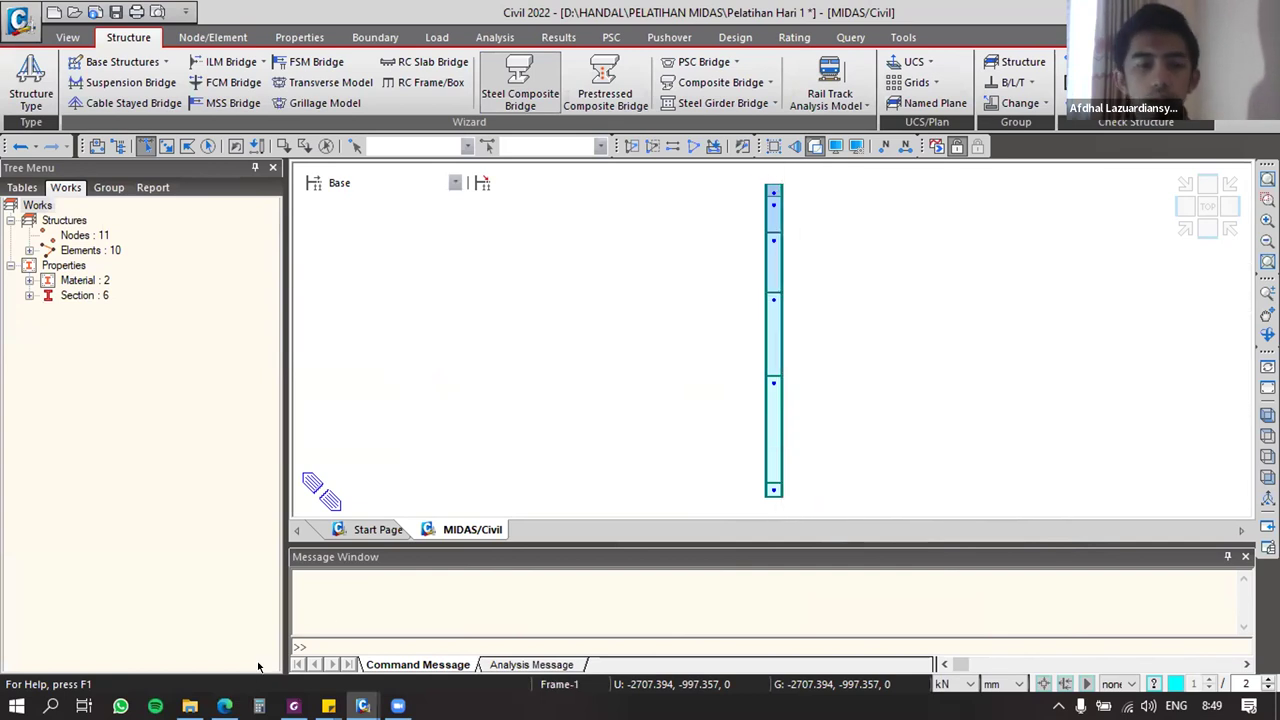
click(224, 706)
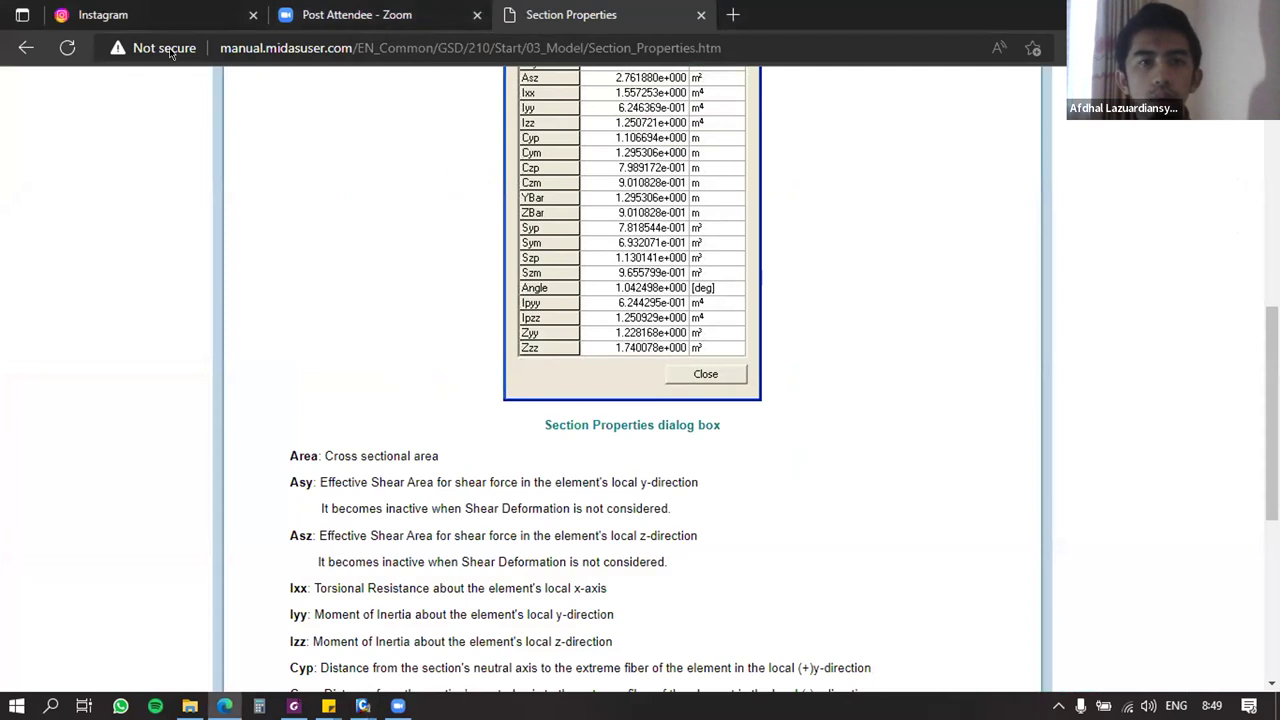
click(26, 47)
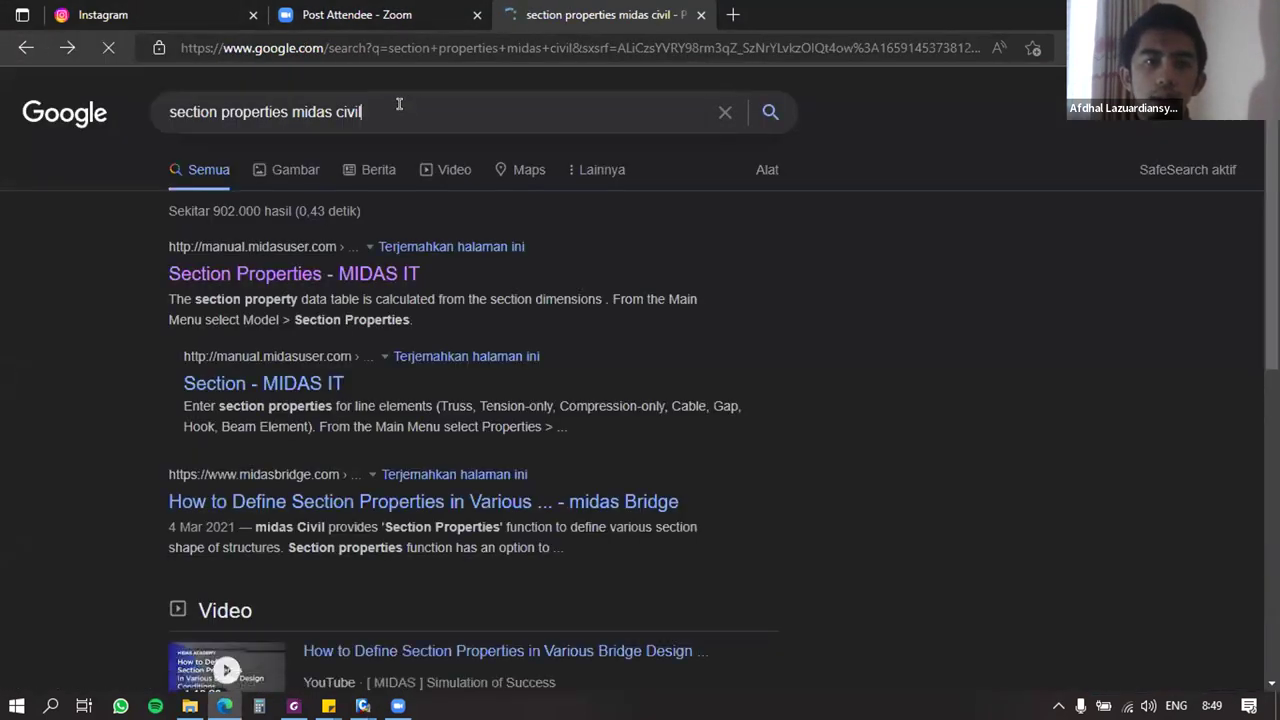
triple_click(399, 105)
text(jembat)
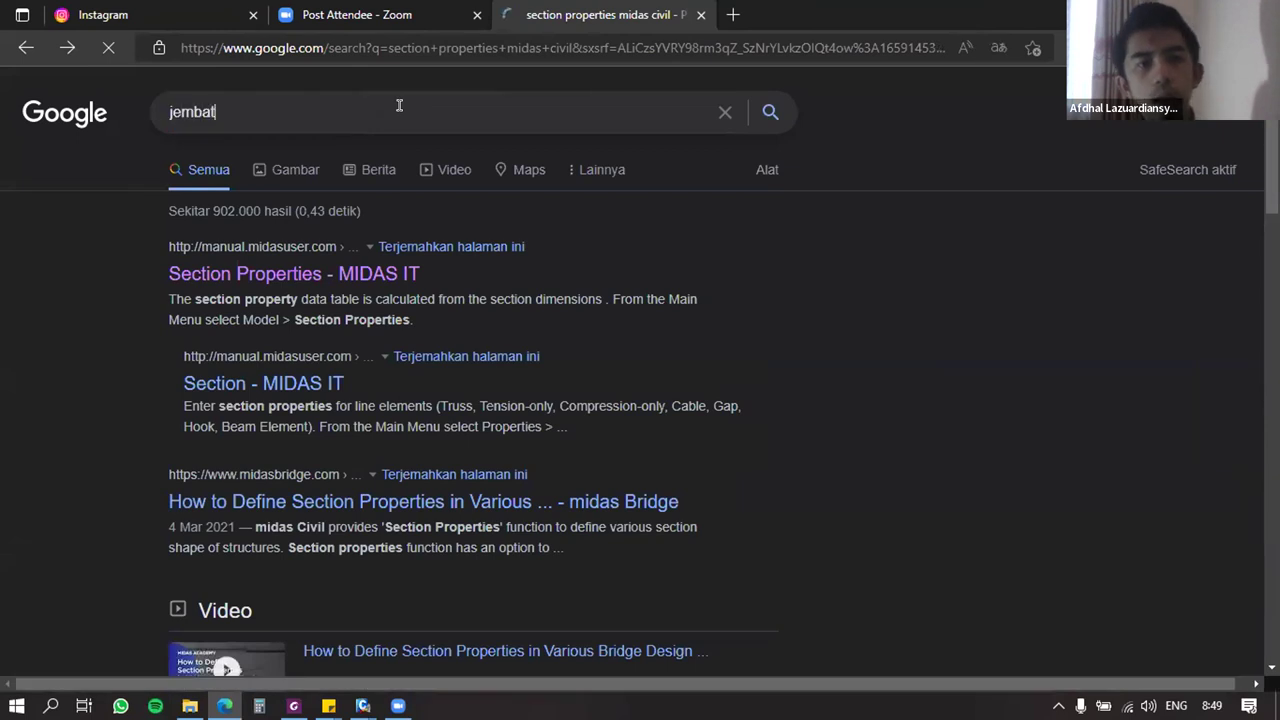
text(ann)
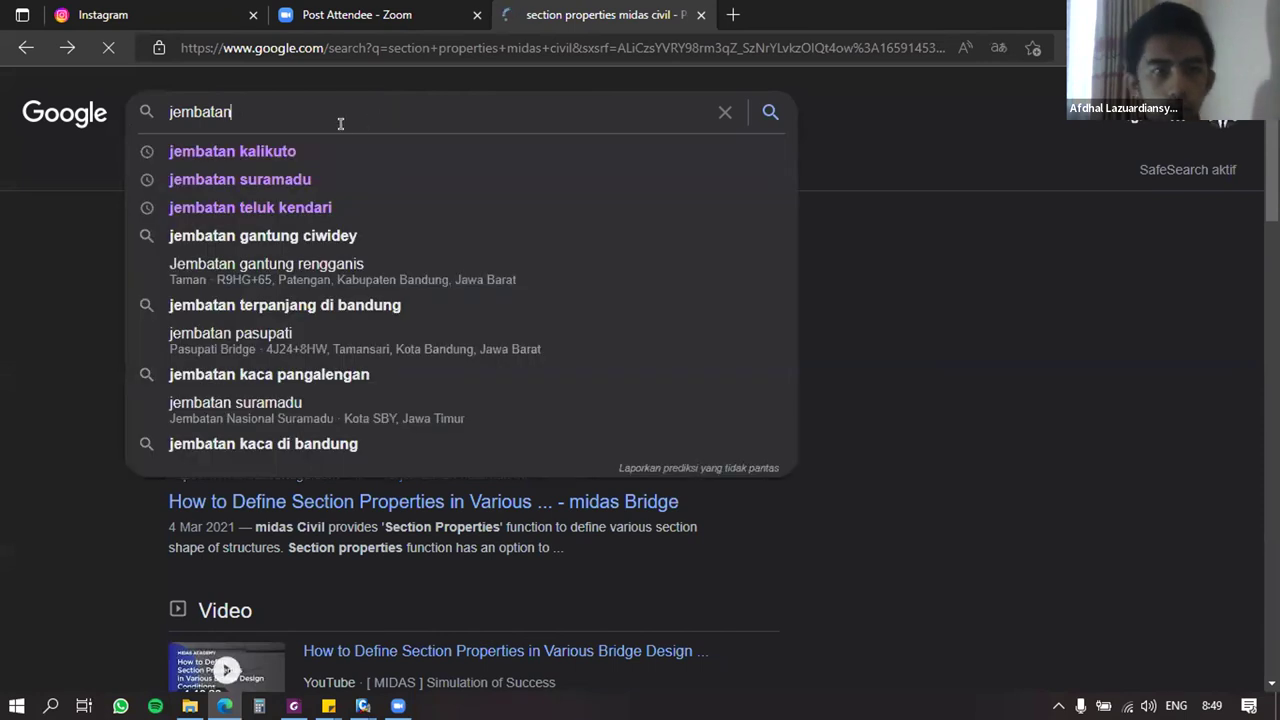
click(280, 151)
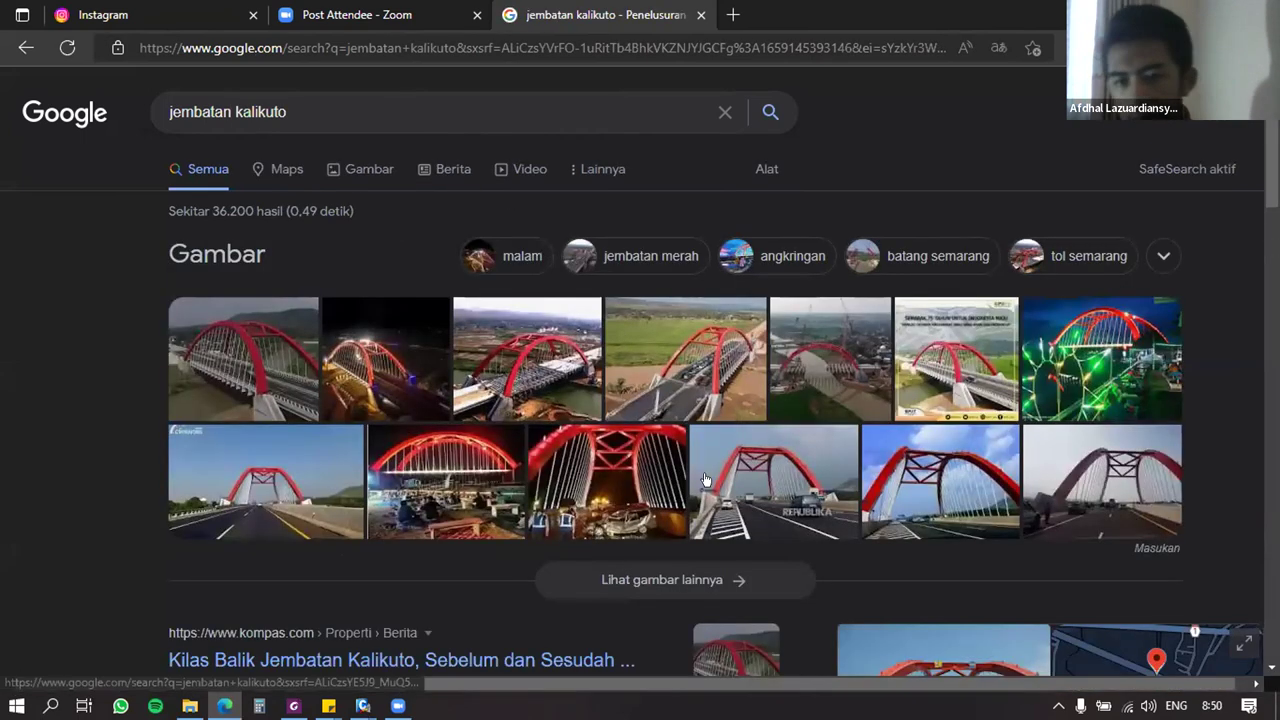
click(771, 461)
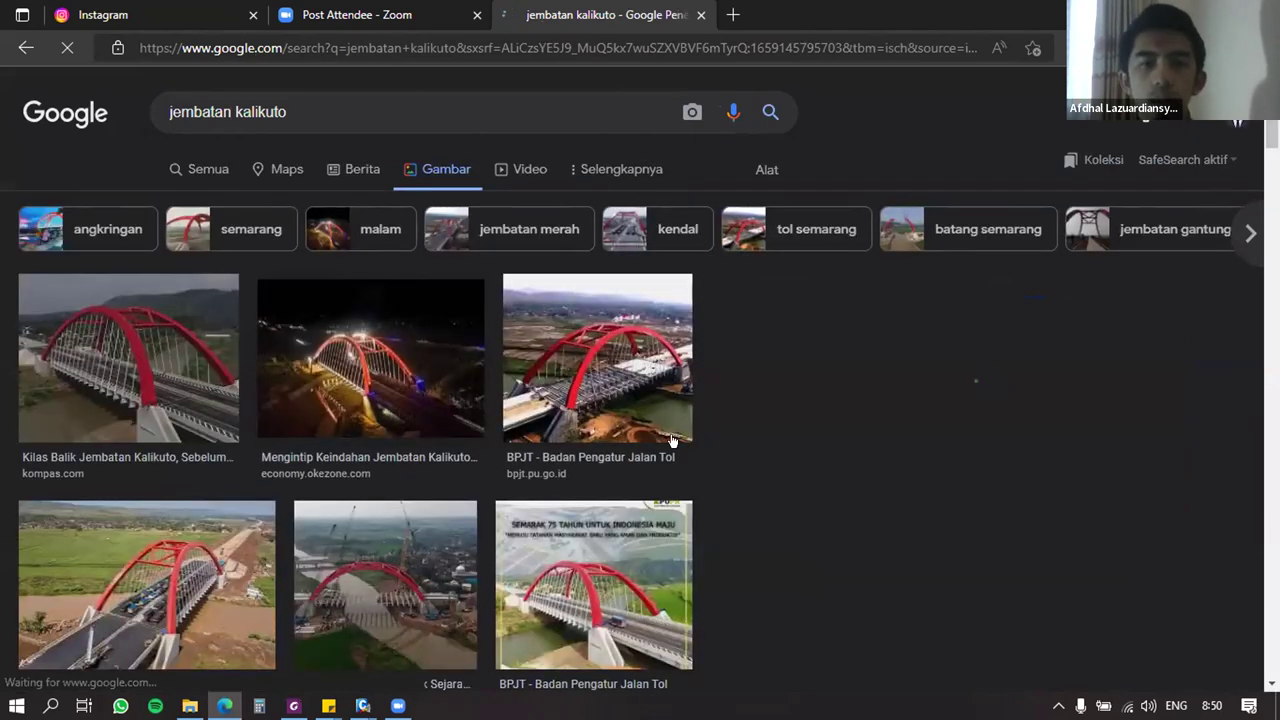
Step: Switch back to MIDAS Civil and review the Arch Wizard's input settings without applying them
key(alt+Tab)
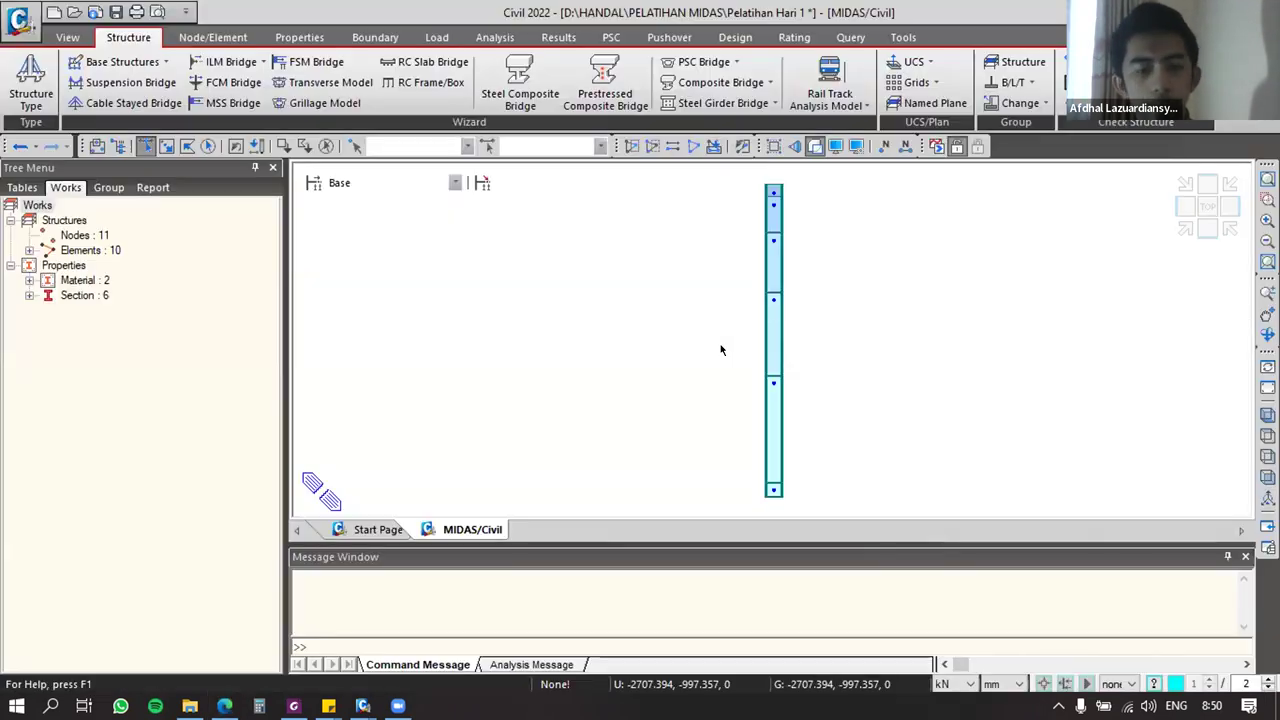
mouse_move(789, 320)
ctrl+middle_down()
mouse_move(763, 303)
mouse_move(723, 329)
mouse_move(731, 337)
mouse_move(689, 349)
mouse_move(766, 320)
ctrl+middle_up()
scroll(729, 339, down, 2)
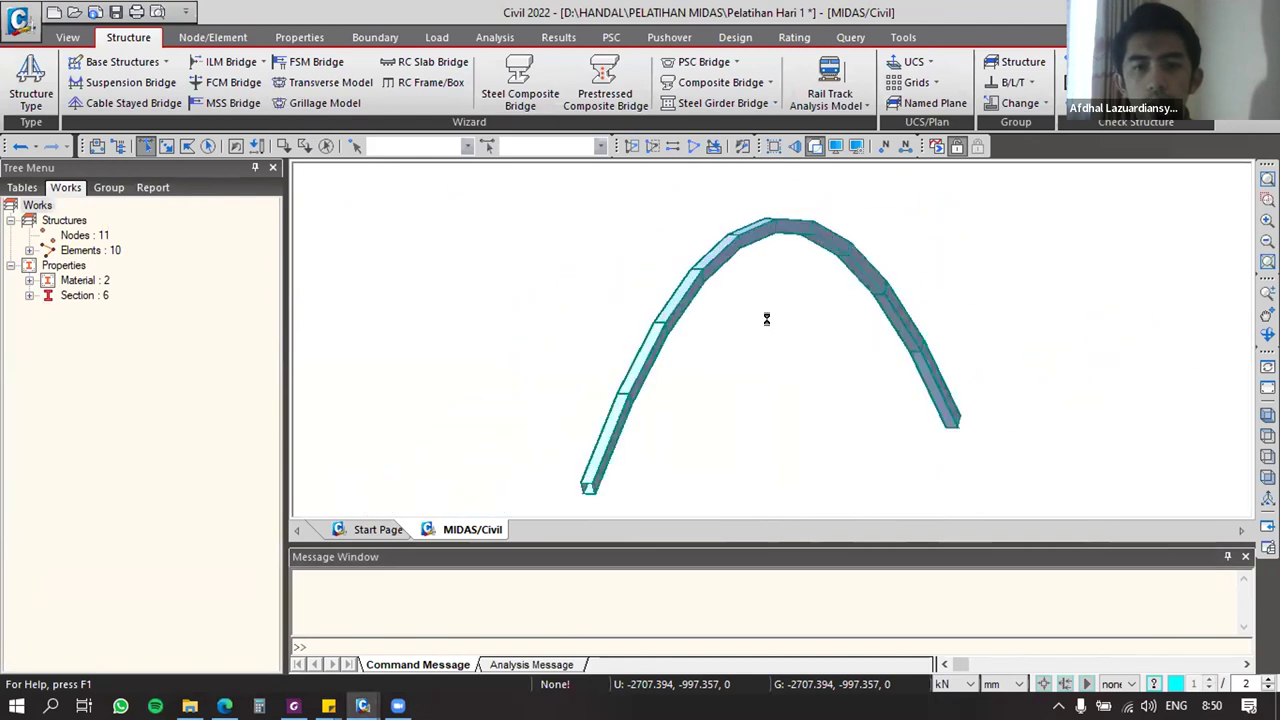
click(155, 64)
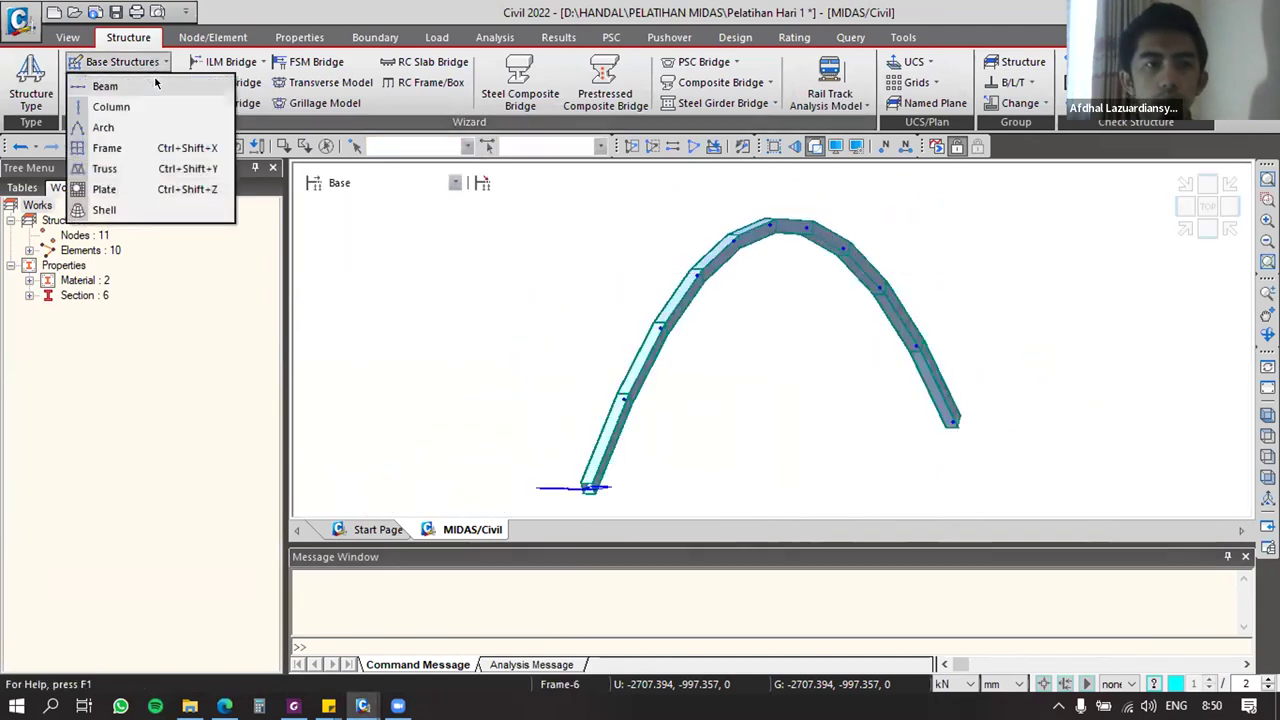
click(162, 132)
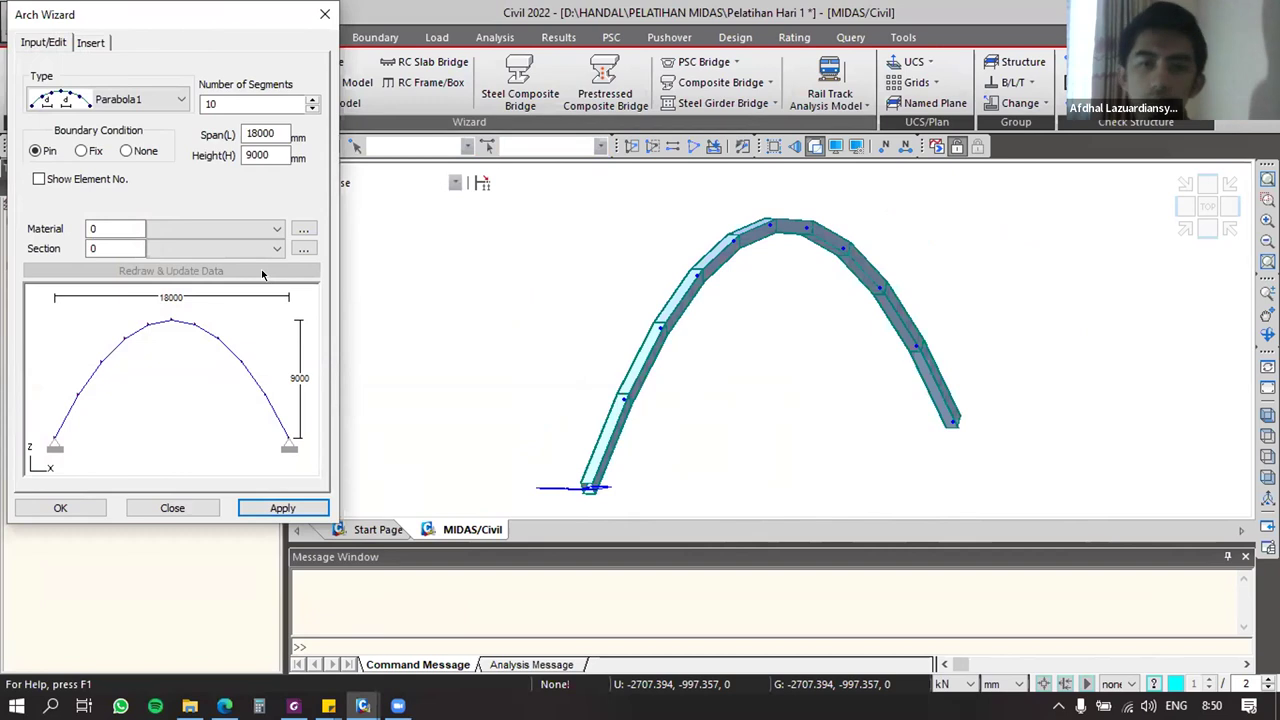
click(173, 508)
Step: Examine the arch rib's segments and nodes in oblique and front views
ctrl+middle_drag(631, 332, 600, 328)
scroll(604, 327, down, 1)
scroll(604, 327, down, 1)
ctrl+middle_drag(683, 295, 666, 308)
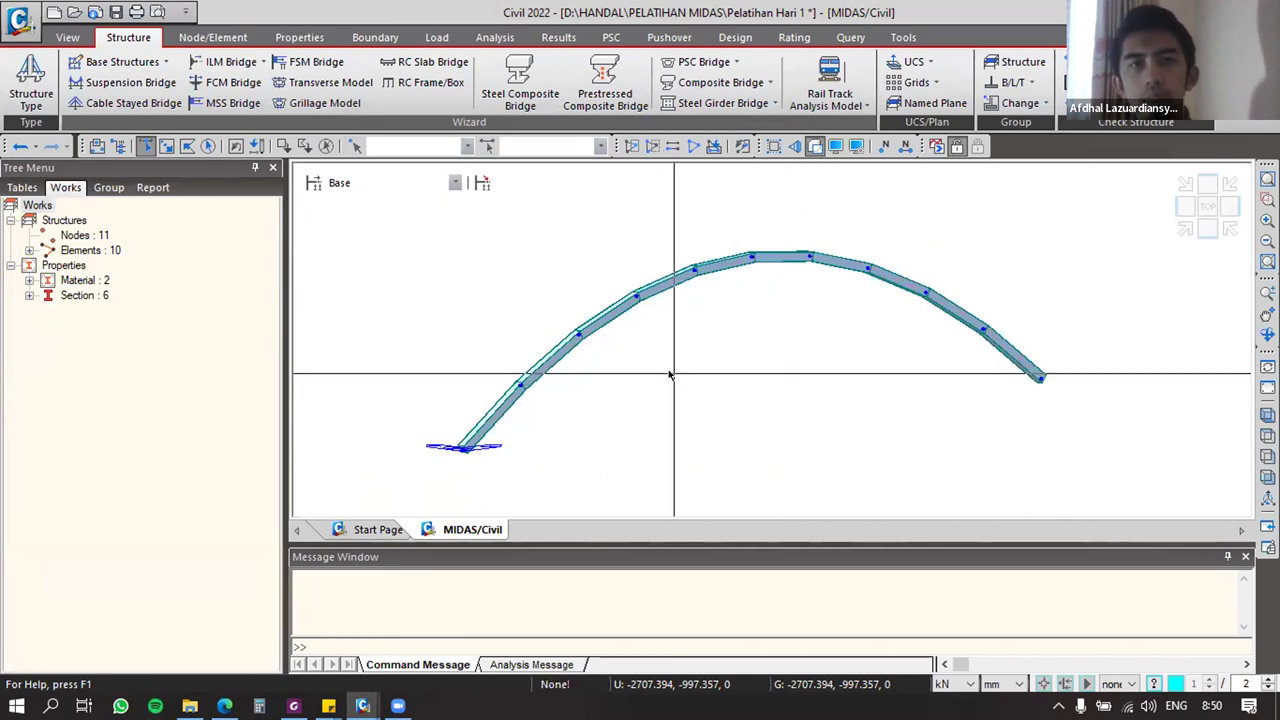
drag(508, 373, 528, 401)
drag(550, 324, 588, 352)
drag(618, 283, 666, 302)
drag(680, 254, 769, 284)
key(Escape)
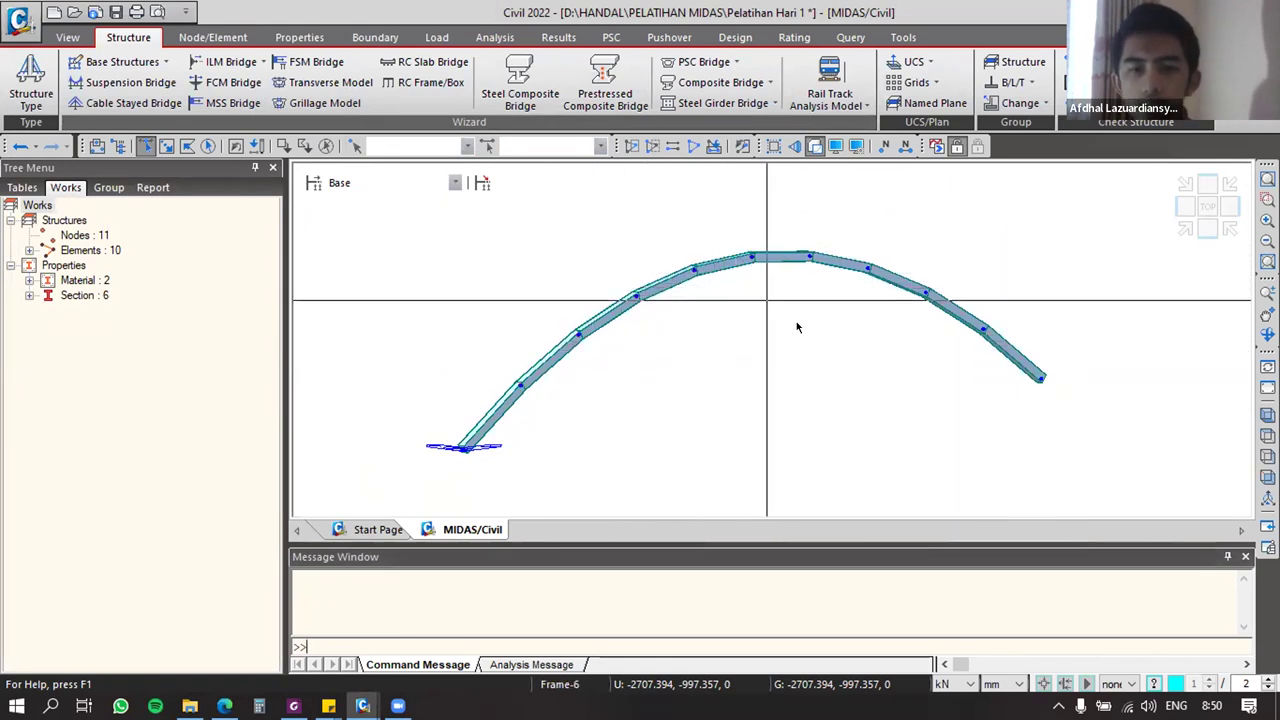
click(1206, 228)
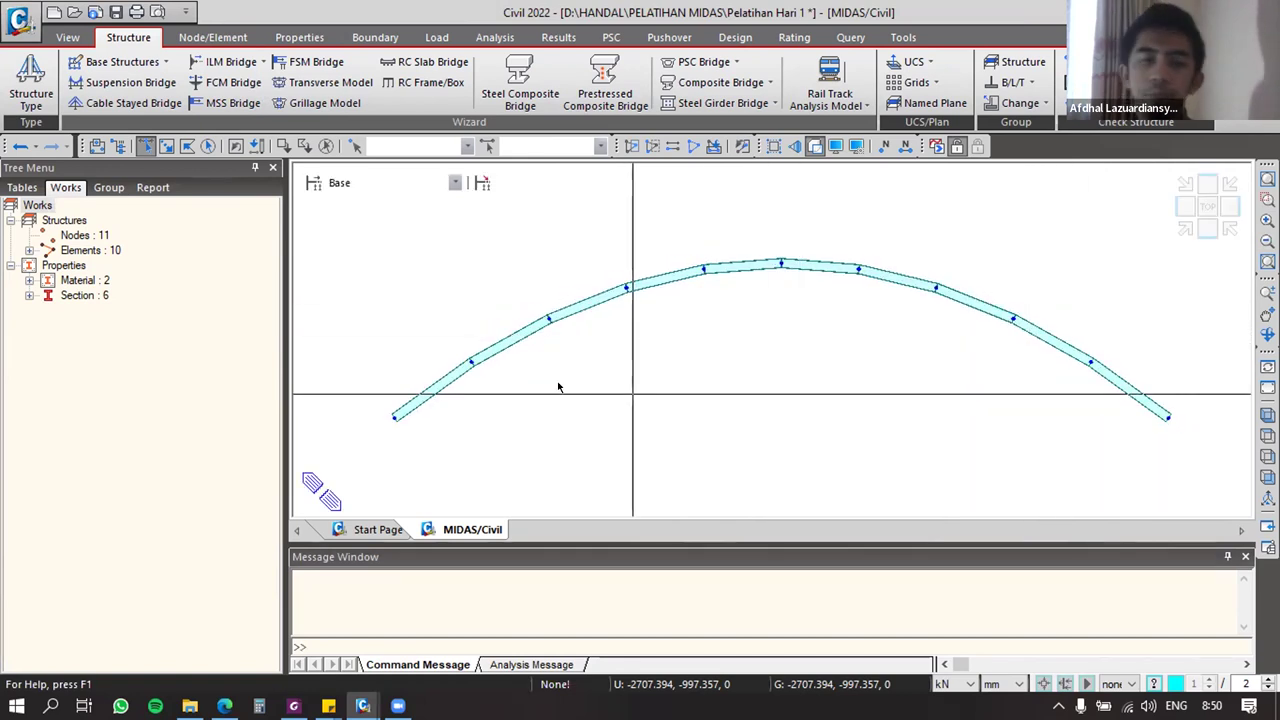
middle_drag(577, 307, 550, 307)
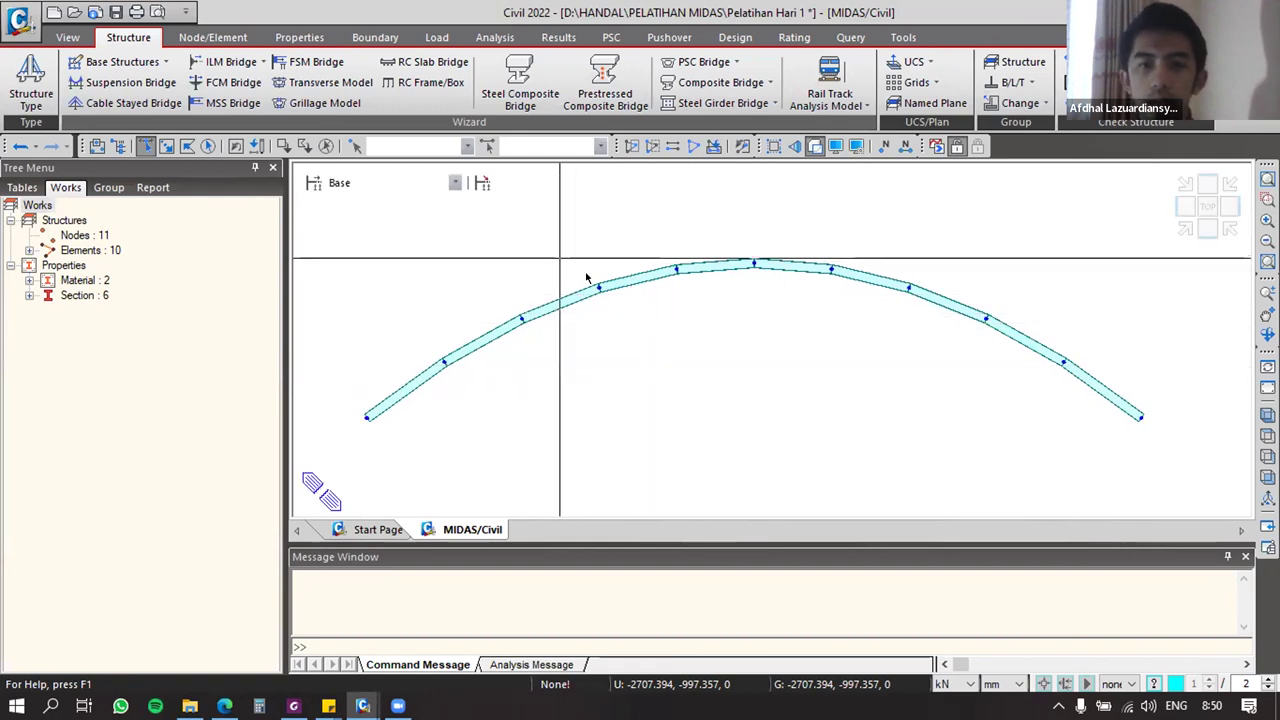
ctrl+middle_drag(609, 292, 663, 315)
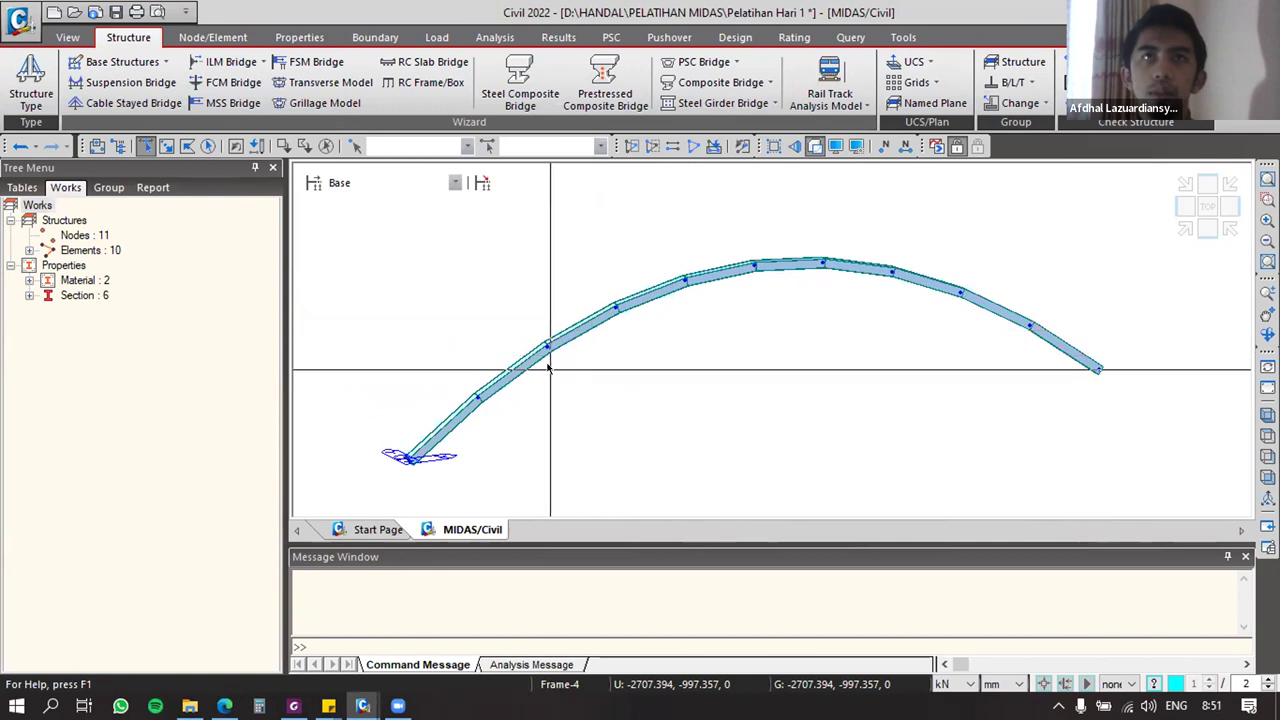
click(1207, 232)
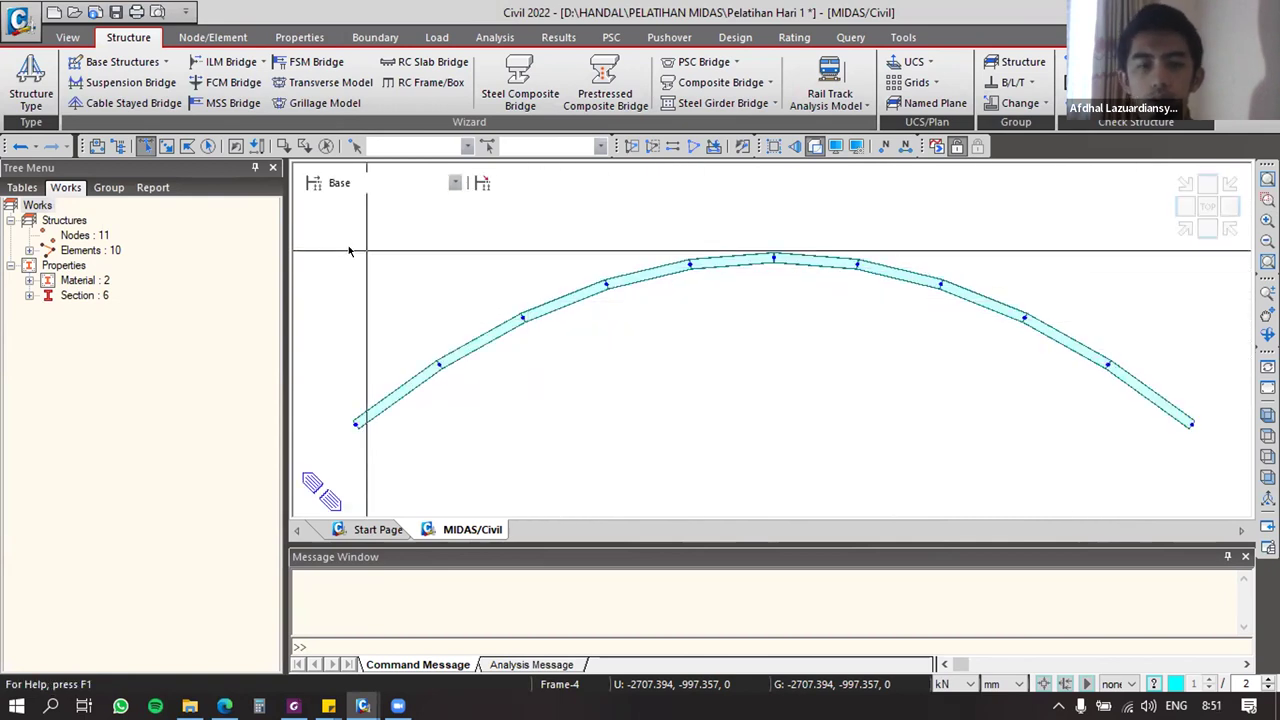
drag(333, 216, 394, 251)
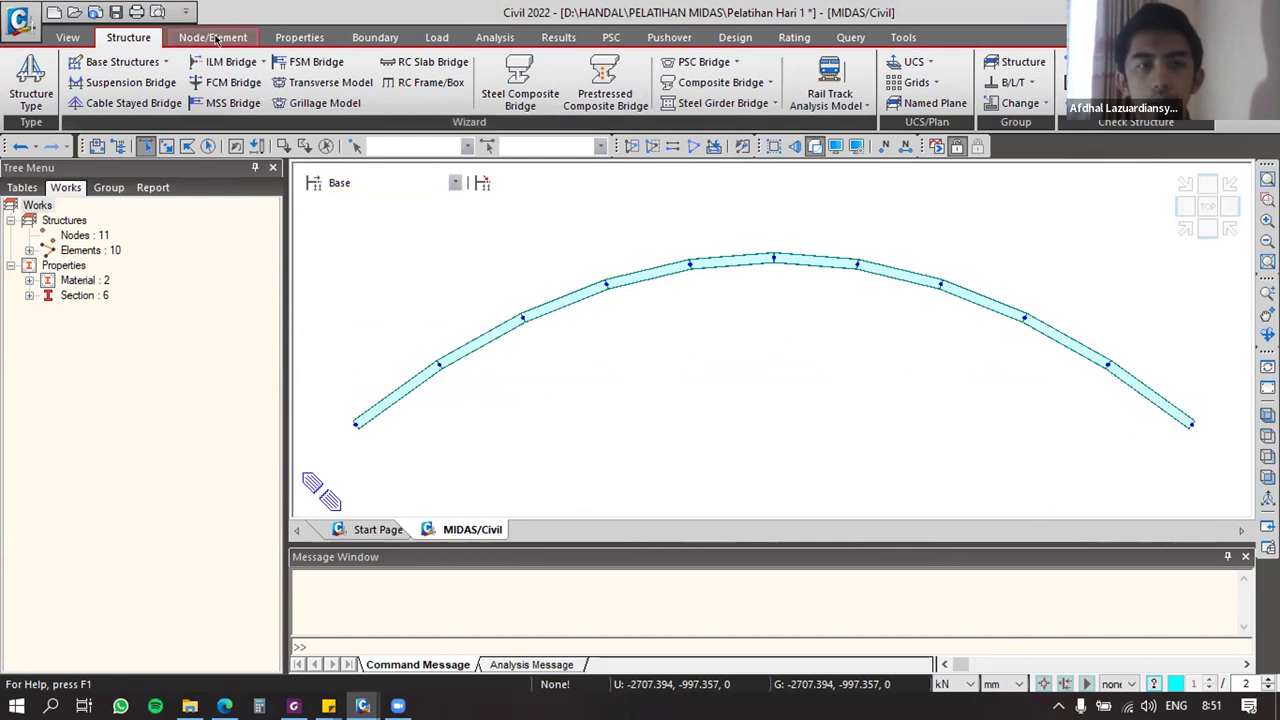
Step: Open the nodes table and set the length unit to m
click(216, 39)
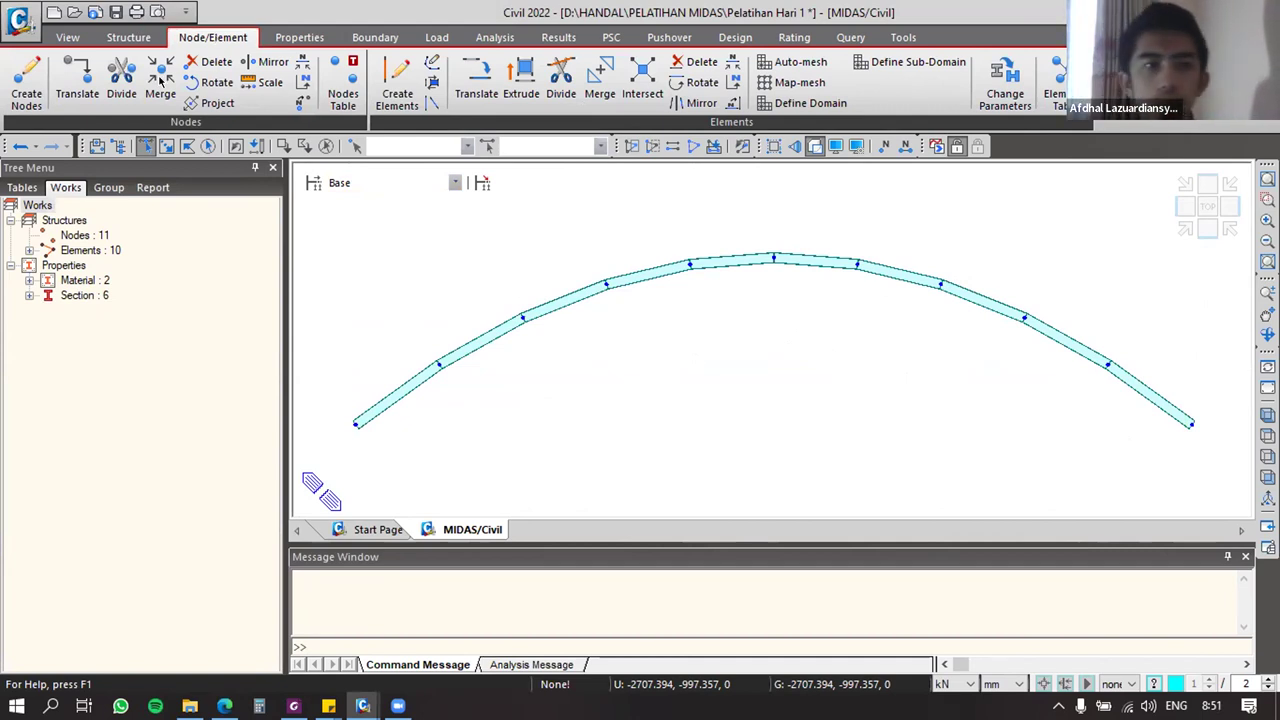
click(343, 90)
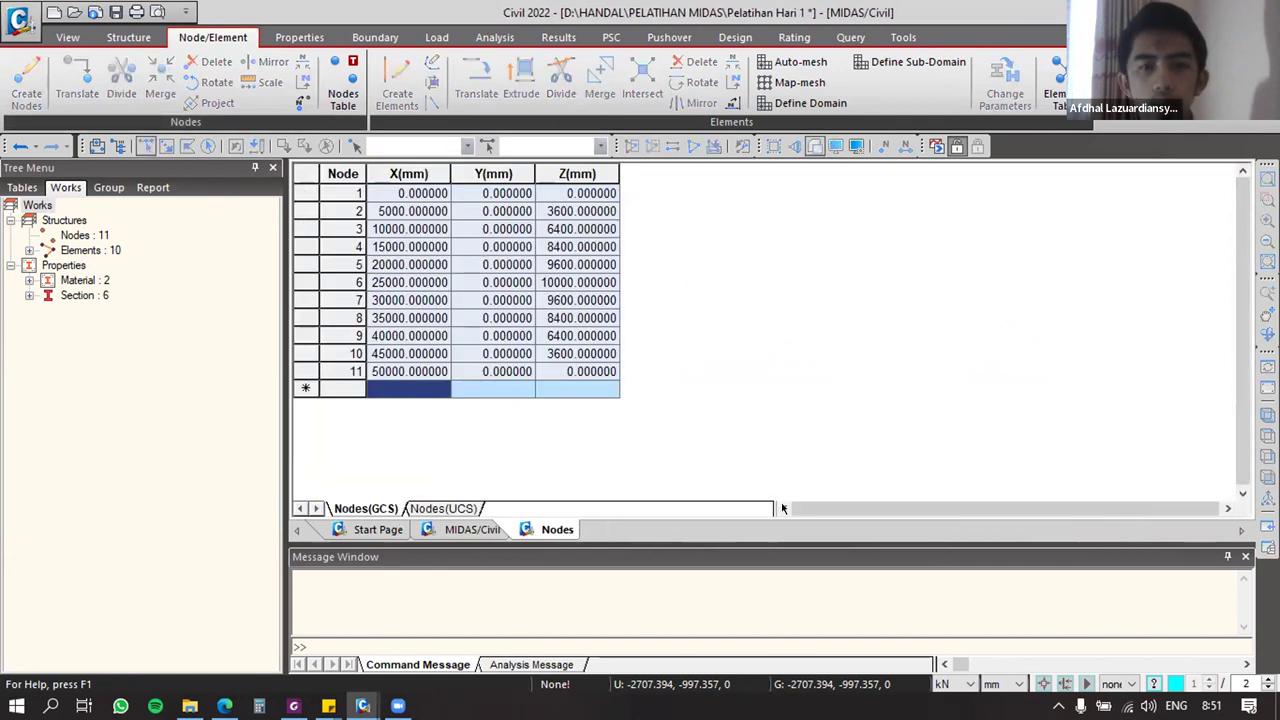
click(1010, 684)
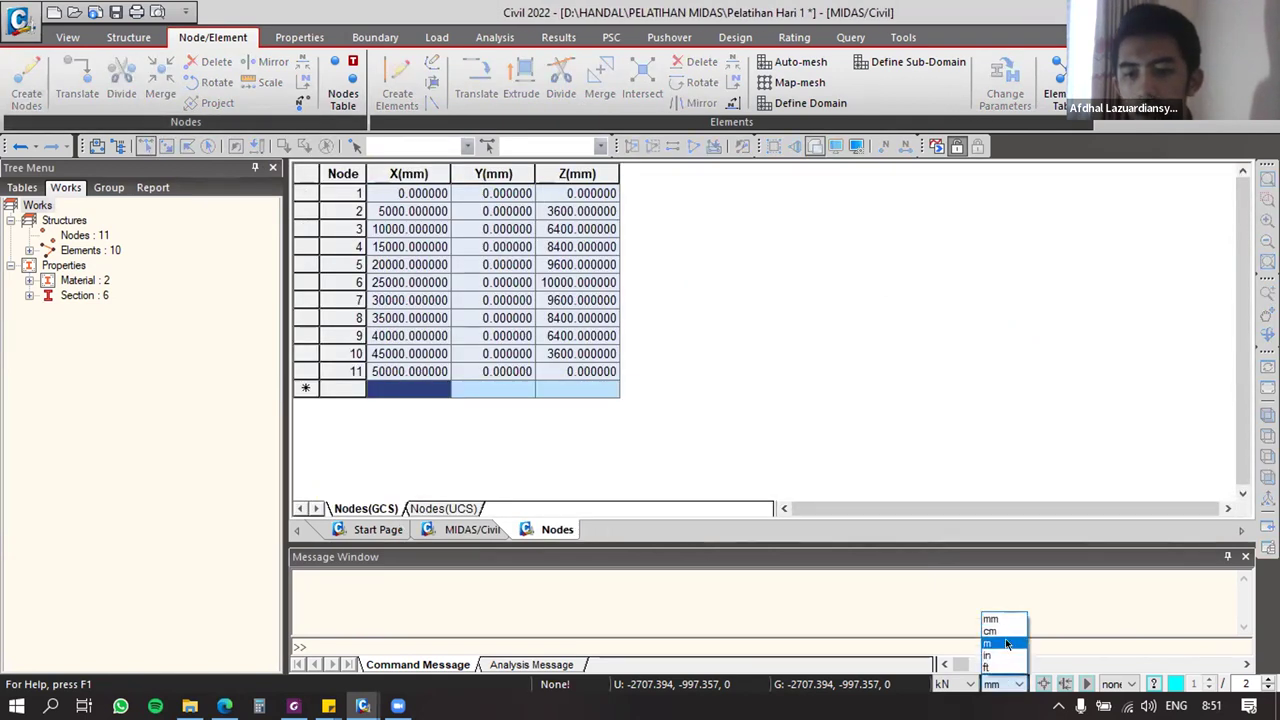
click(1005, 643)
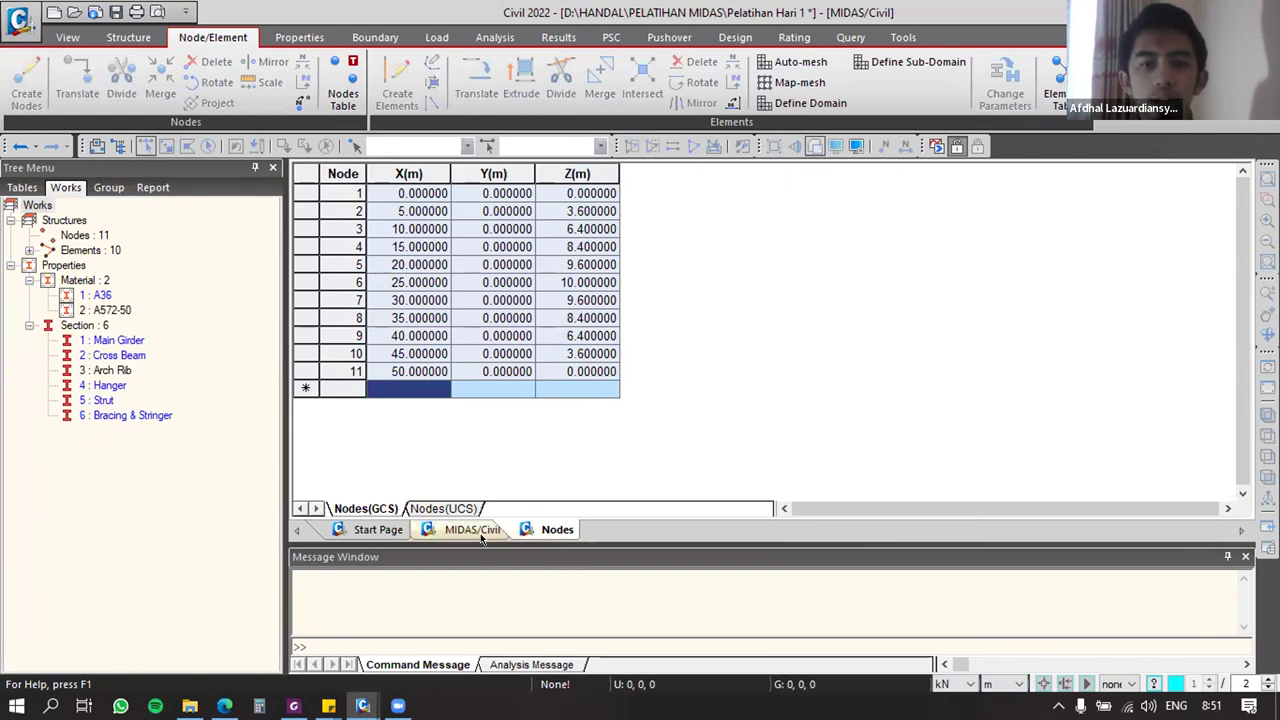
click(472, 530)
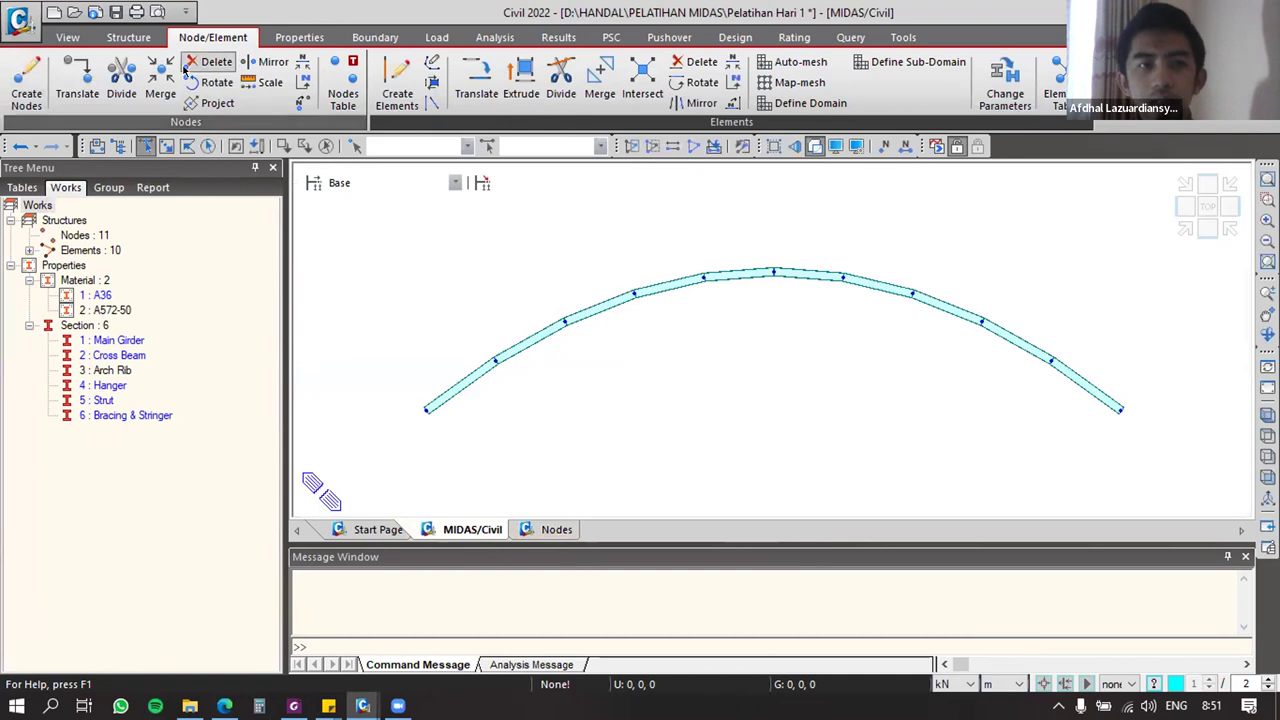
click(128, 37)
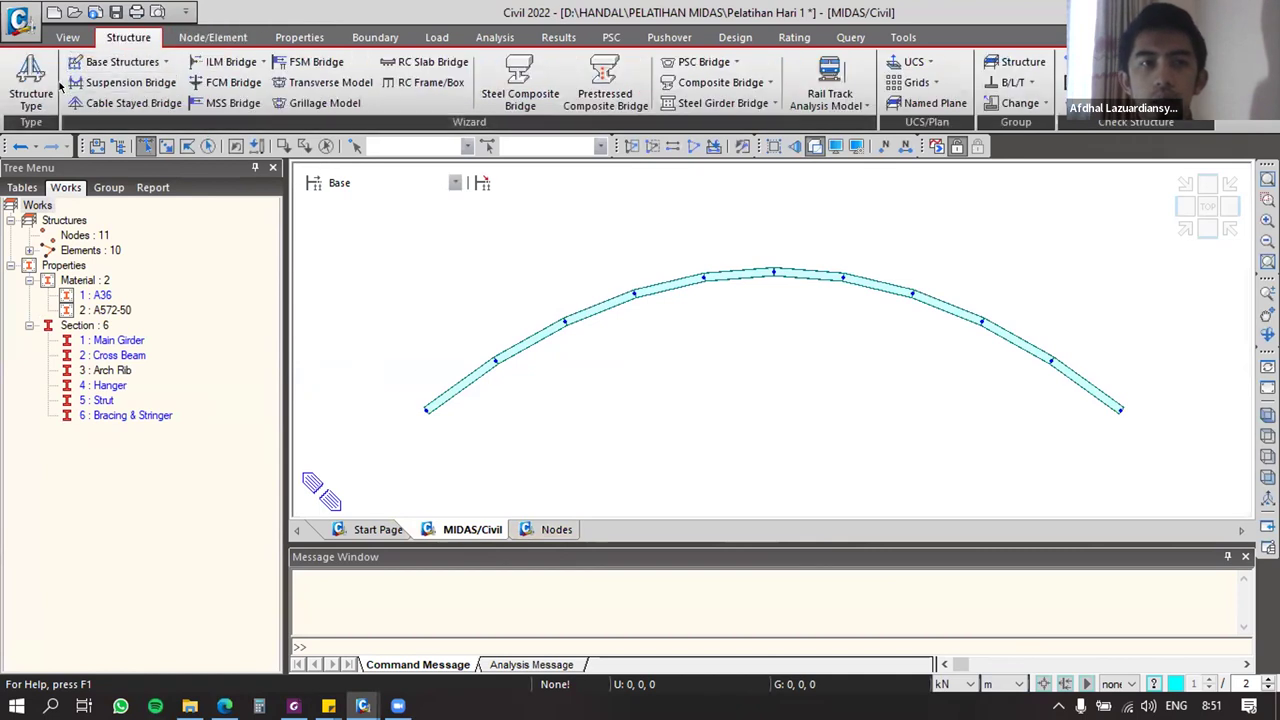
mouse_move(665, 305)
ctrl+middle_down()
mouse_move(791, 331)
mouse_move(829, 313)
mouse_move(791, 277)
mouse_move(800, 291)
mouse_move(747, 270)
mouse_move(685, 303)
ctrl+middle_up()
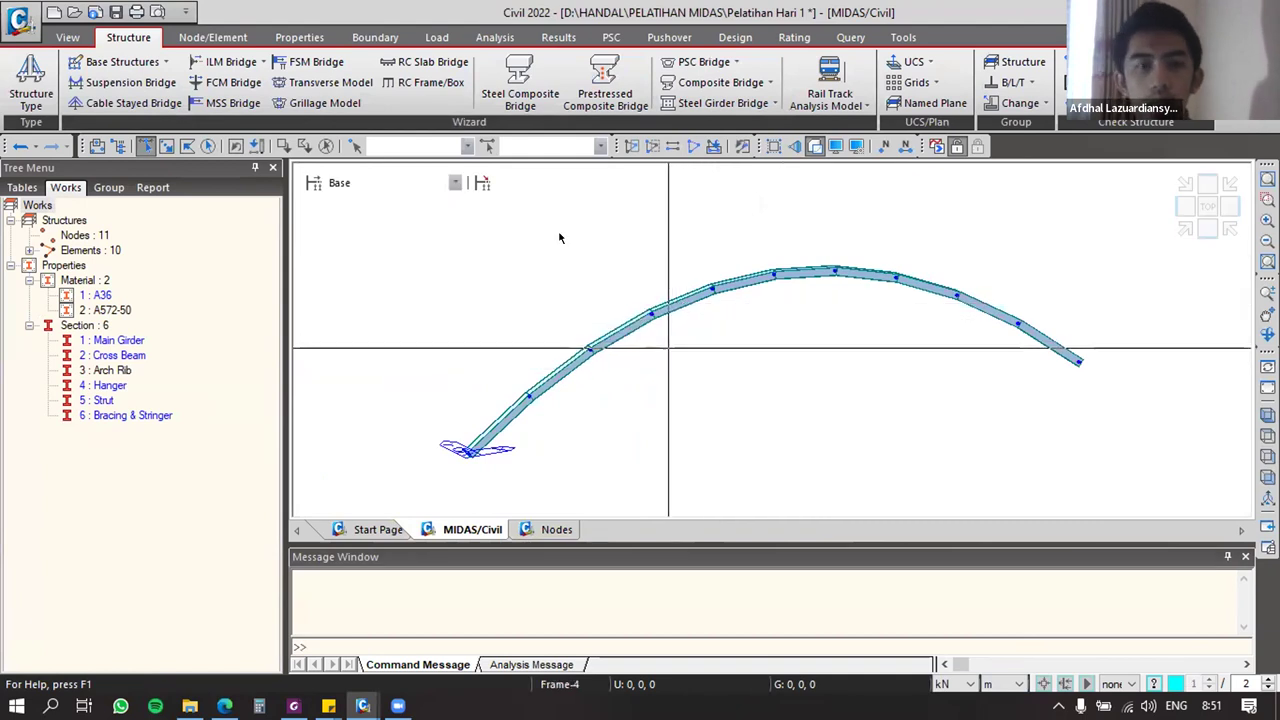
click(213, 39)
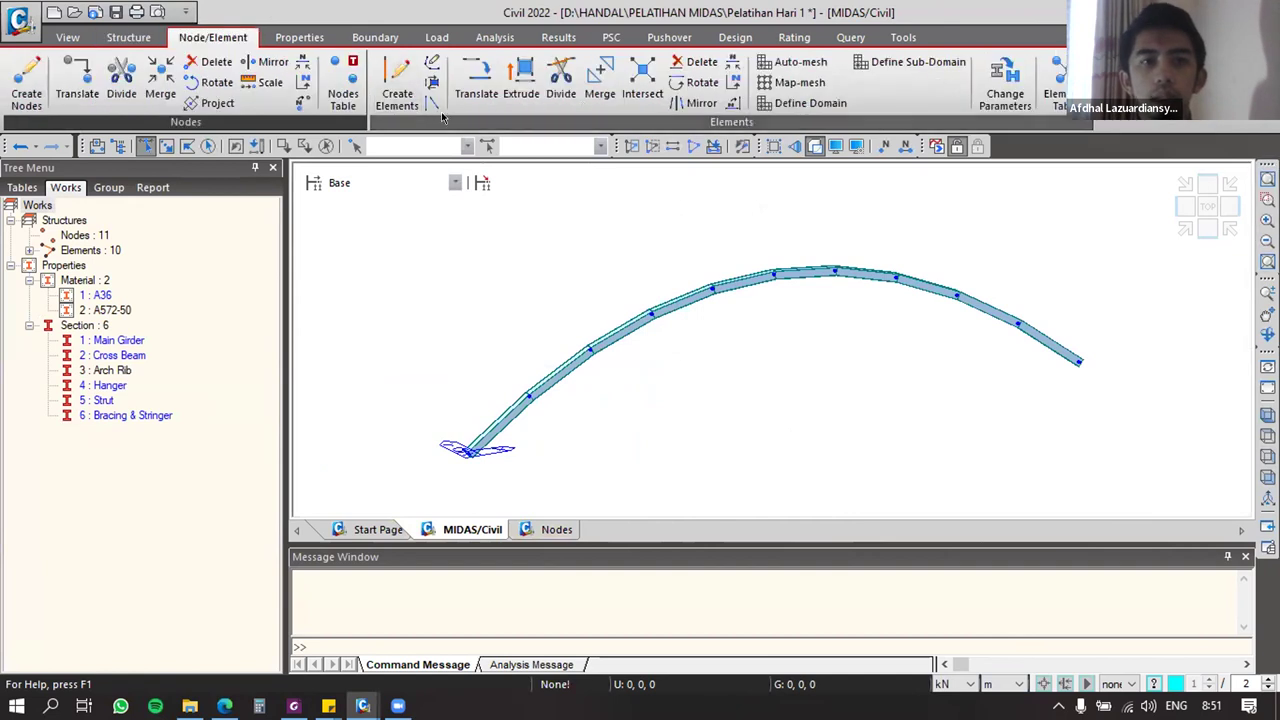
Step: Copy the X, Y and Z coordinates of nodes 1 to 11 from the nodes table
click(549, 531)
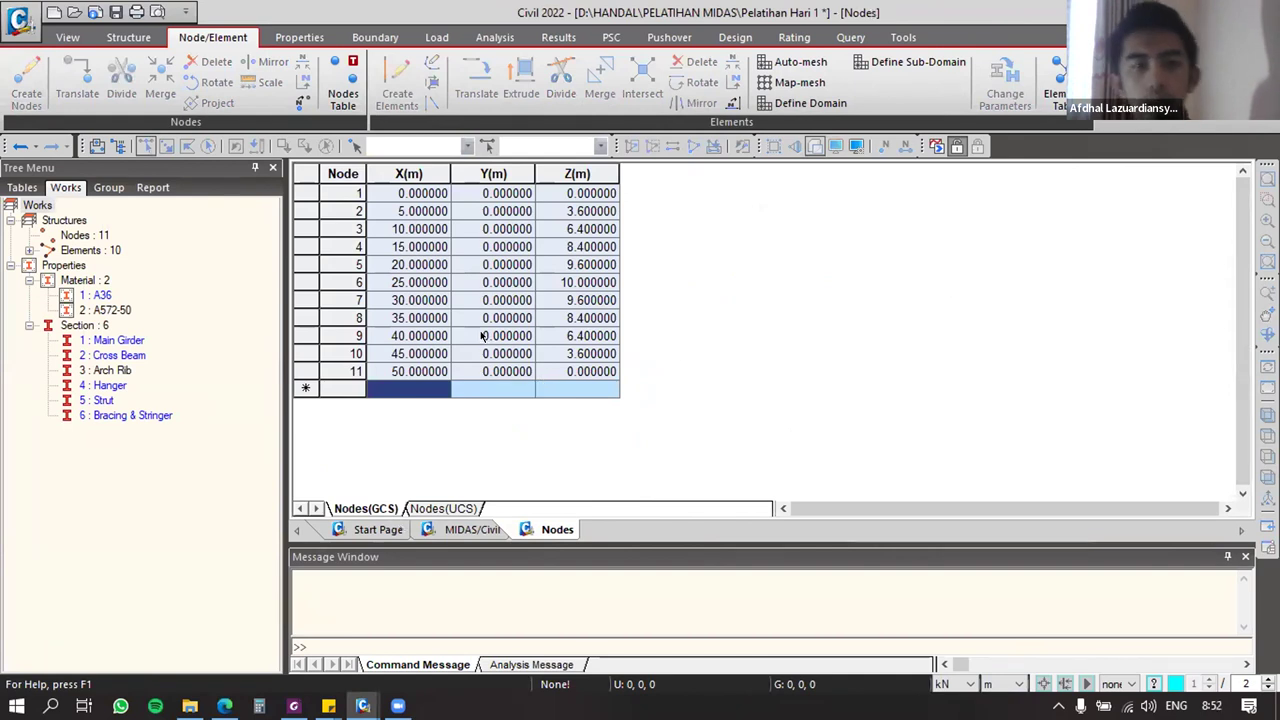
click(440, 231)
drag(406, 197, 592, 368)
key(ctrl+c)
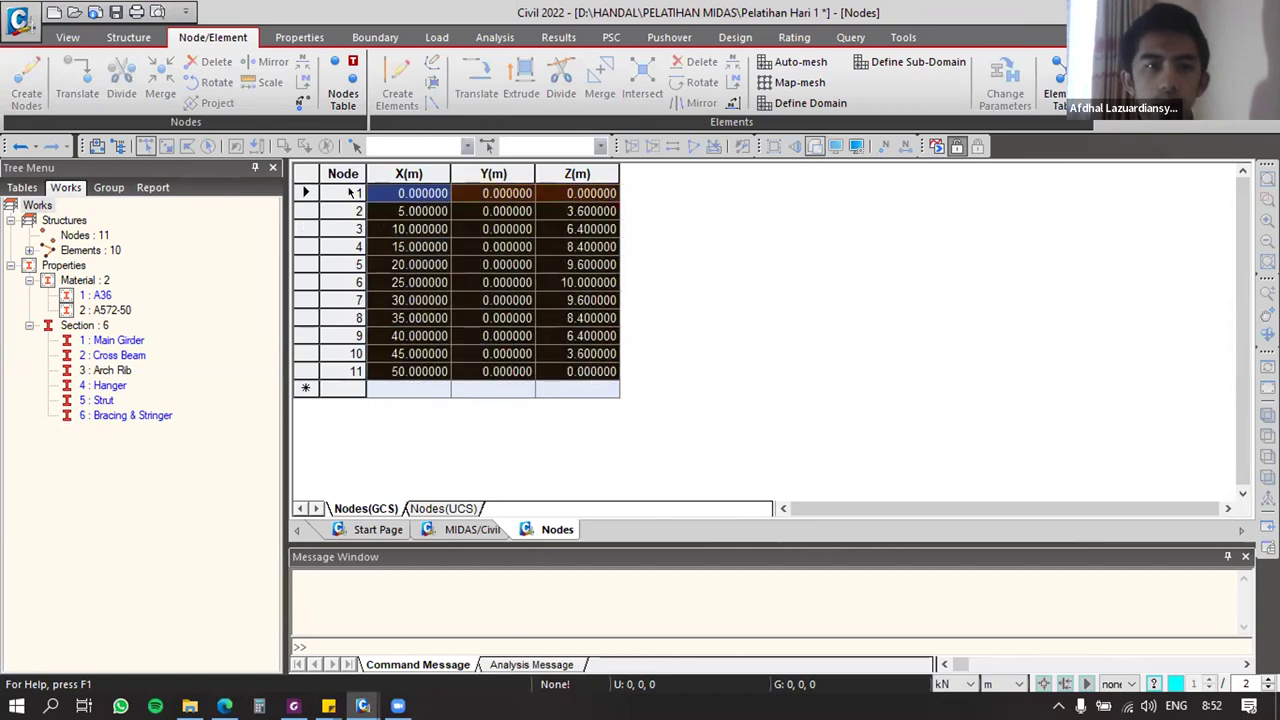
Step: Delete all the arch nodes through the nodes table and check the model view
click(309, 175)
key(Delete)
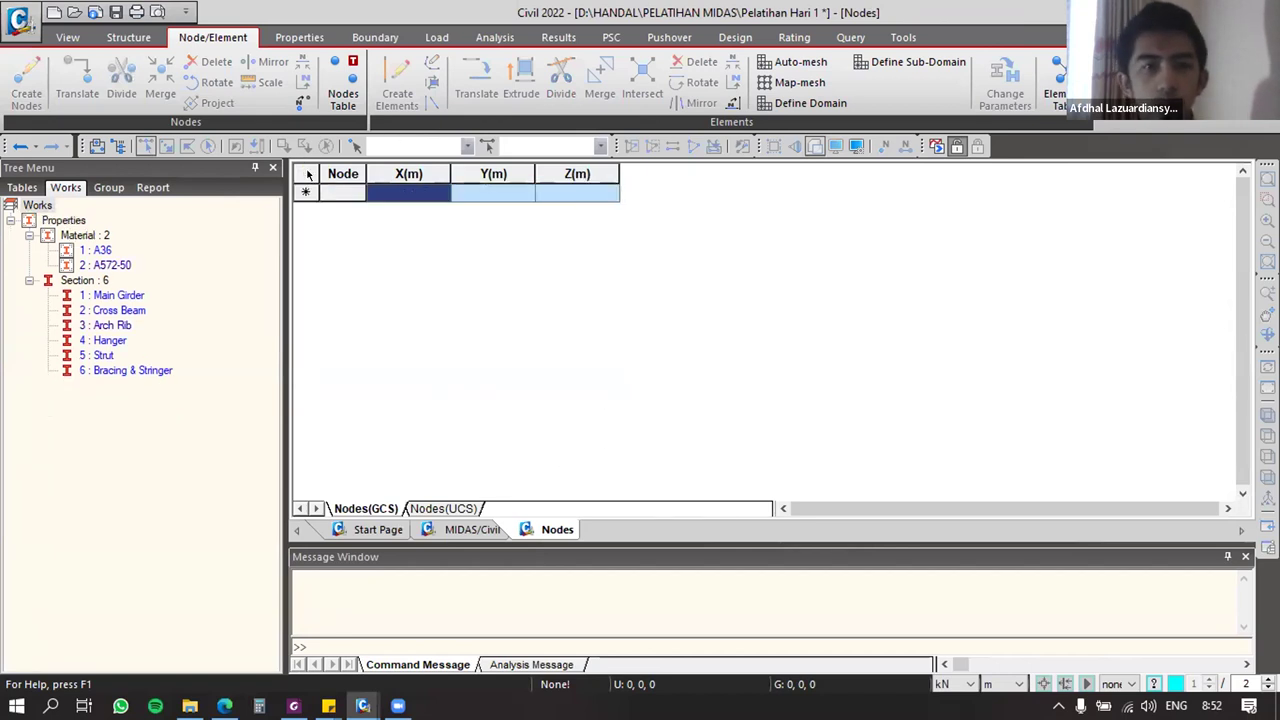
click(473, 531)
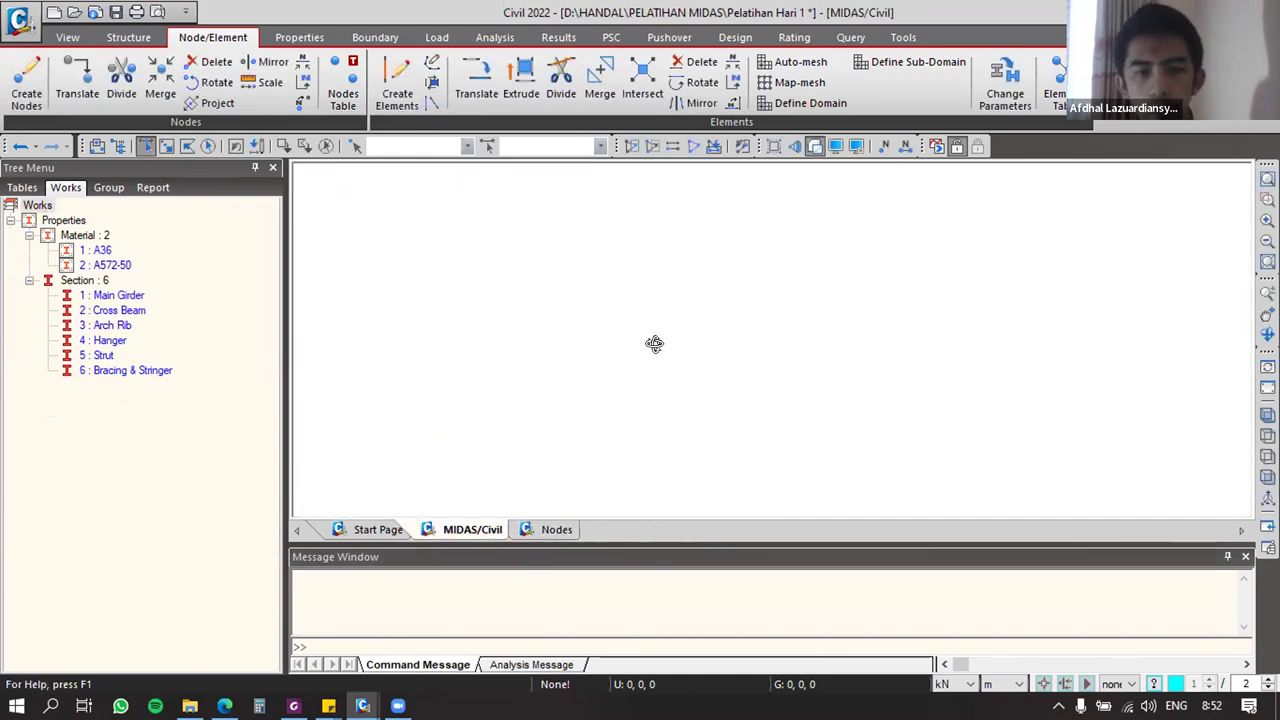
click(548, 530)
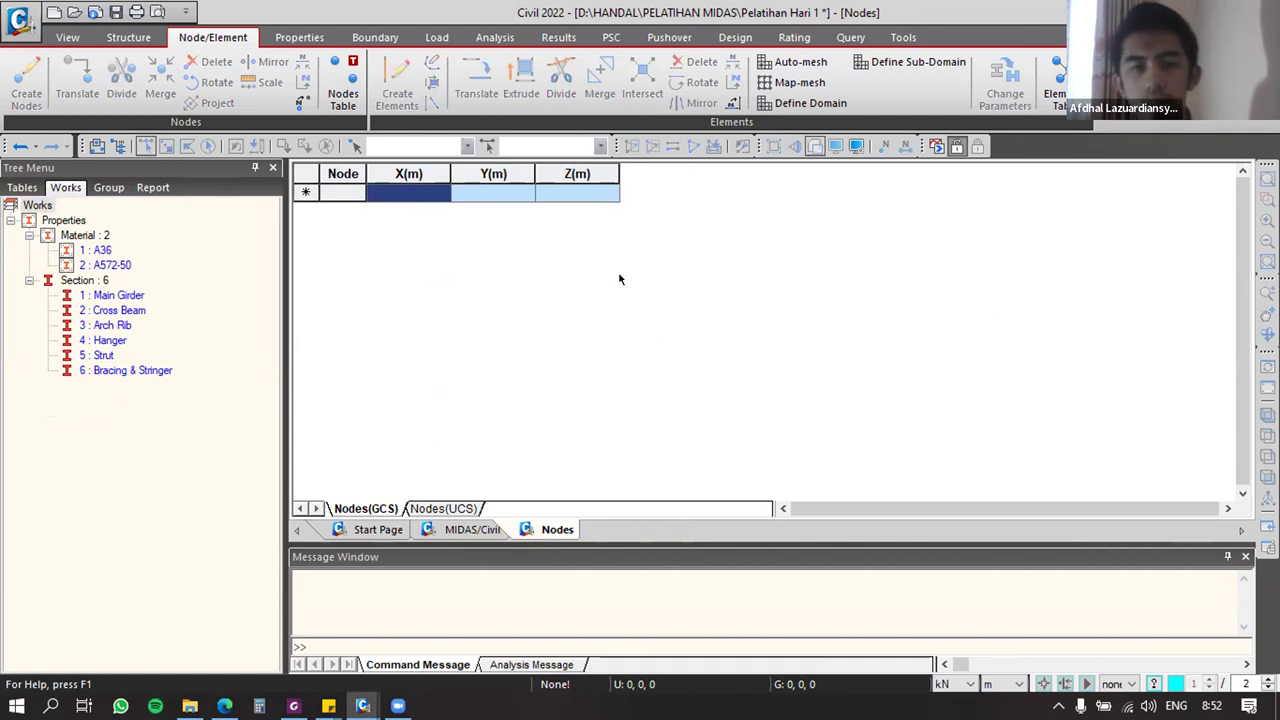
Step: Recreate the arch nodes by pasting the copied coordinates into the empty nodes table, and inspect them in the model view
click(502, 198)
click(563, 190)
click(421, 198)
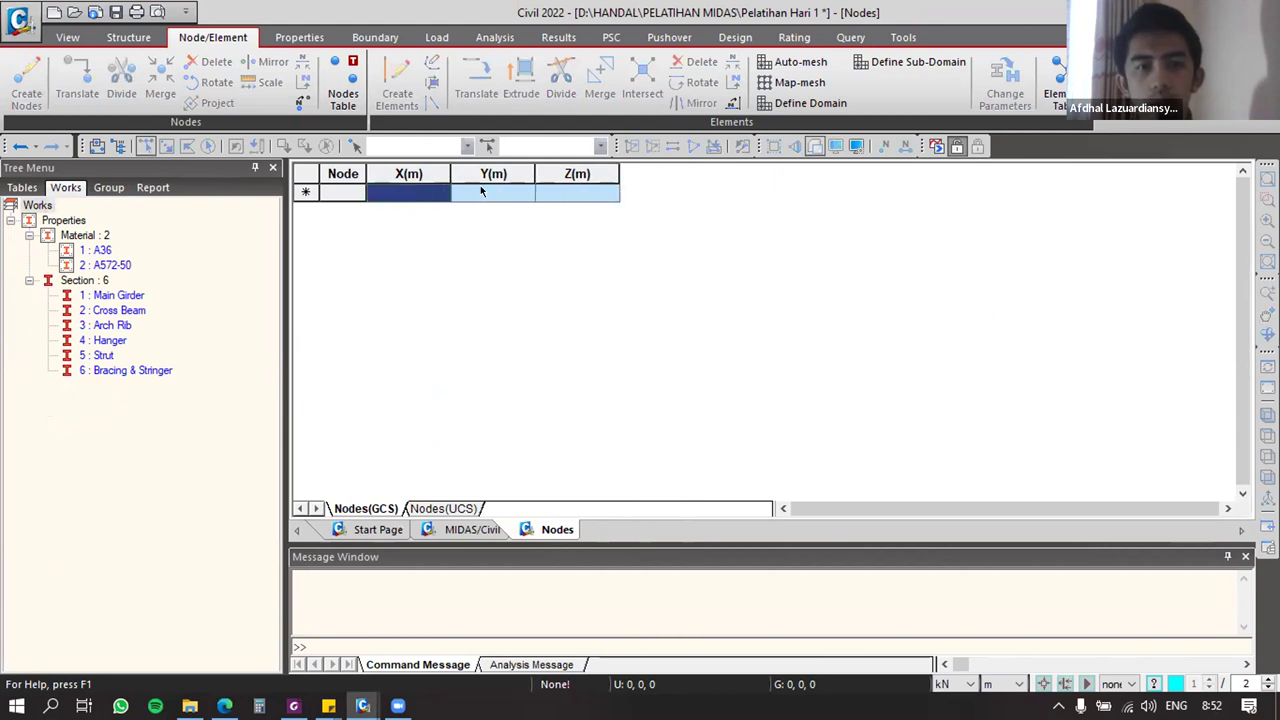
key(ctrl+v)
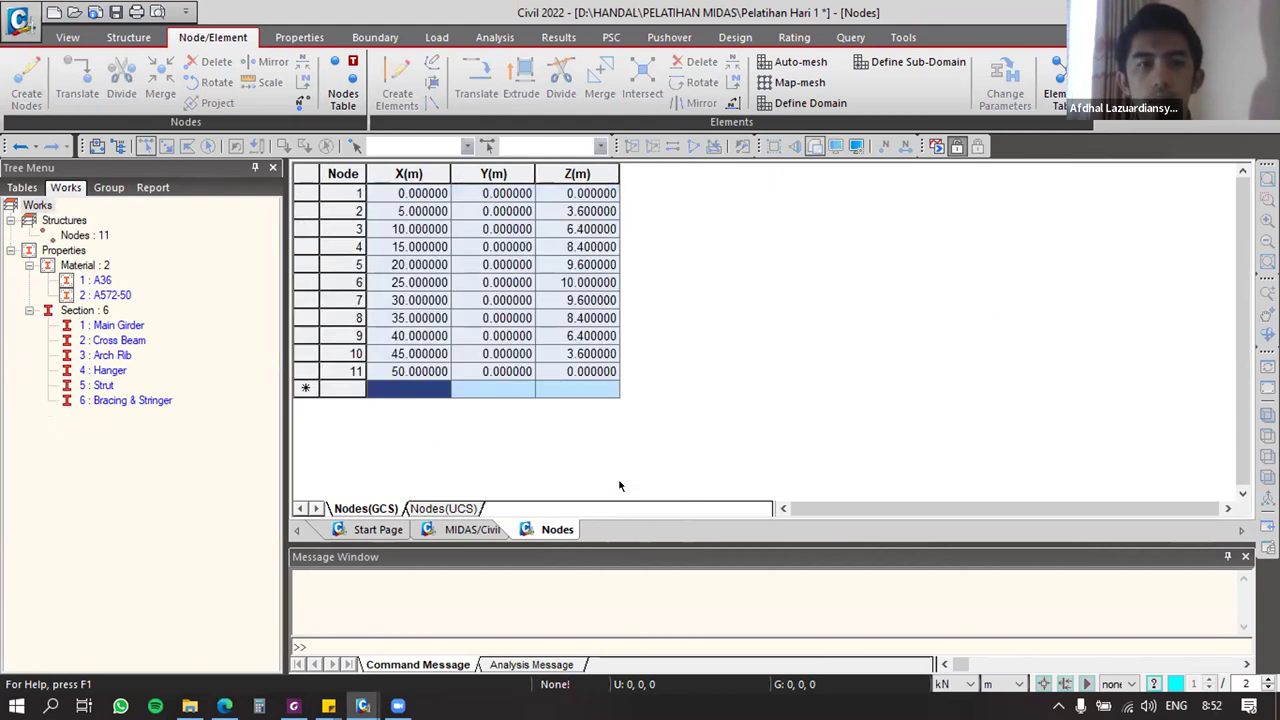
click(472, 529)
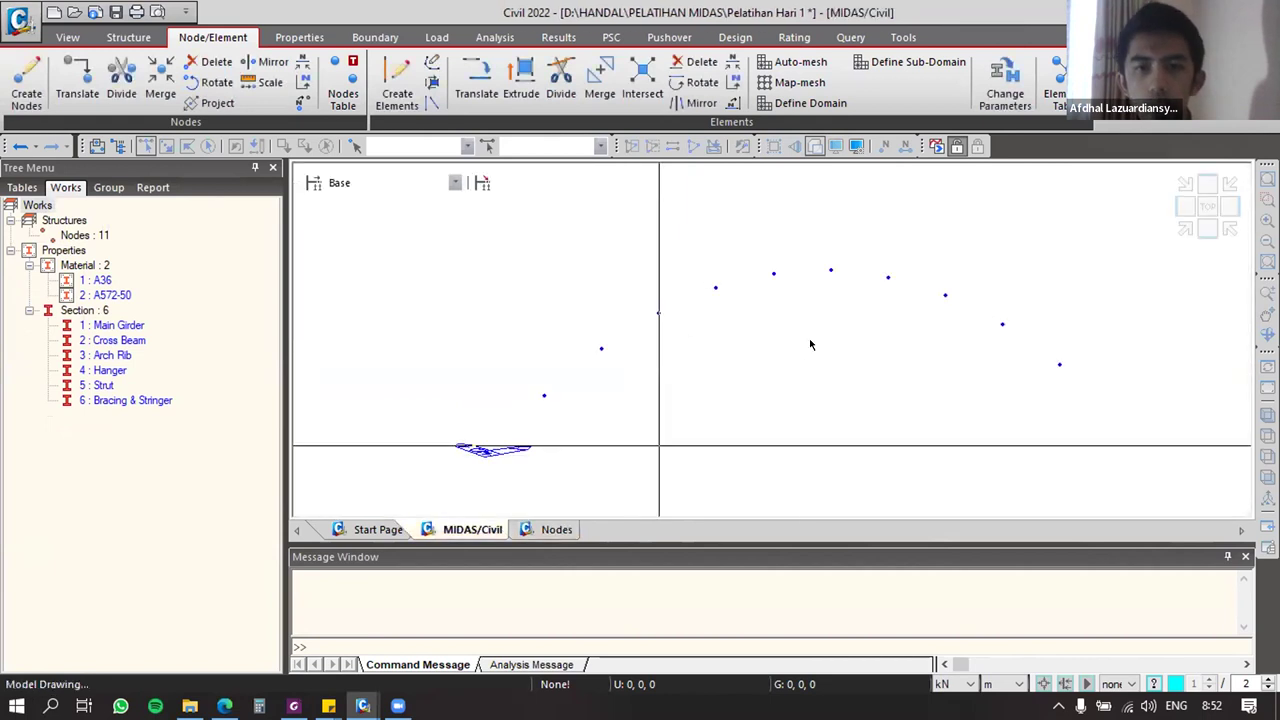
ctrl+middle_drag(734, 326, 764, 329)
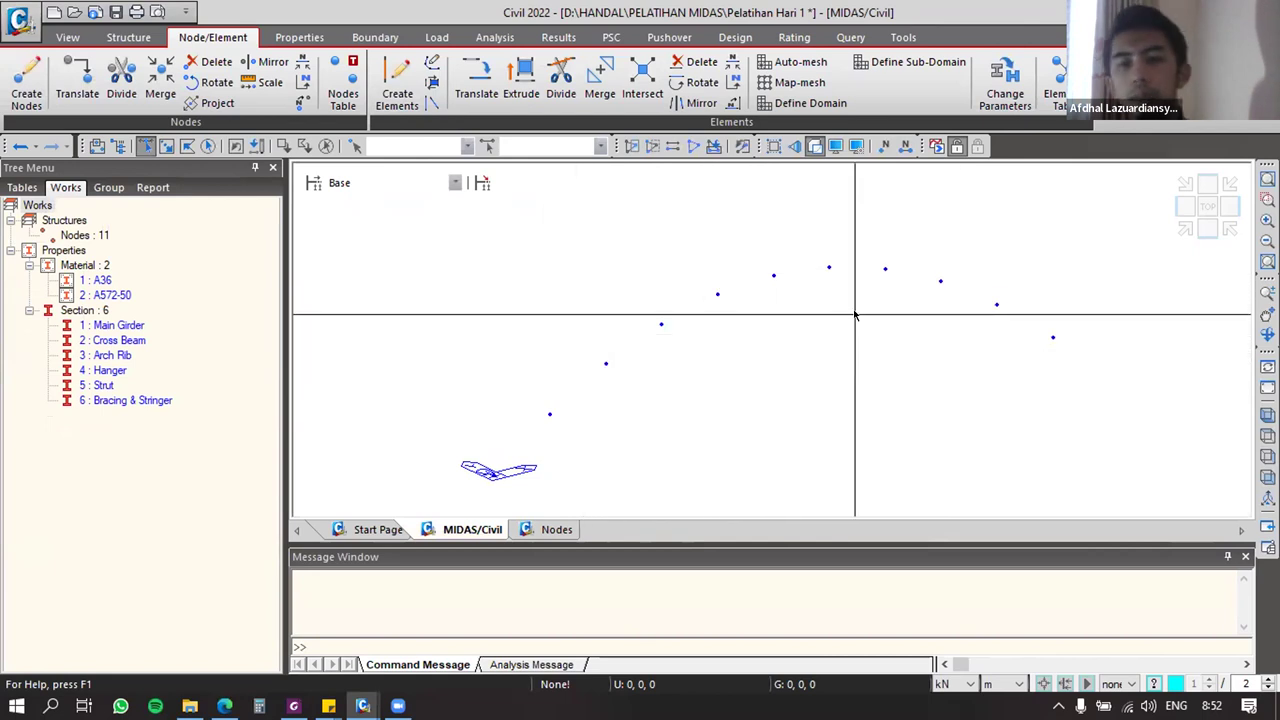
Step: Undo the coordinate paste and the earlier node deletion to bring back the arch rib elements, and check the arch
key(ctrl+z)
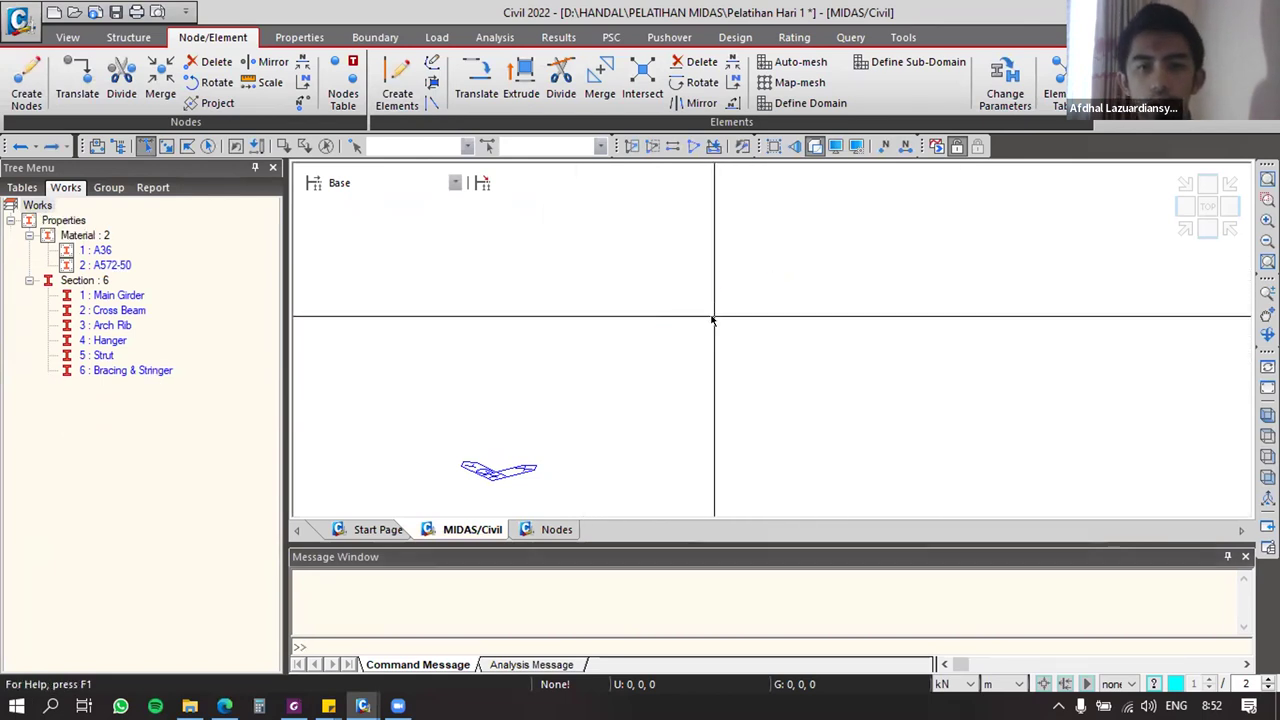
key(ctrl+z)
ctrl+middle_drag(723, 318, 634, 301)
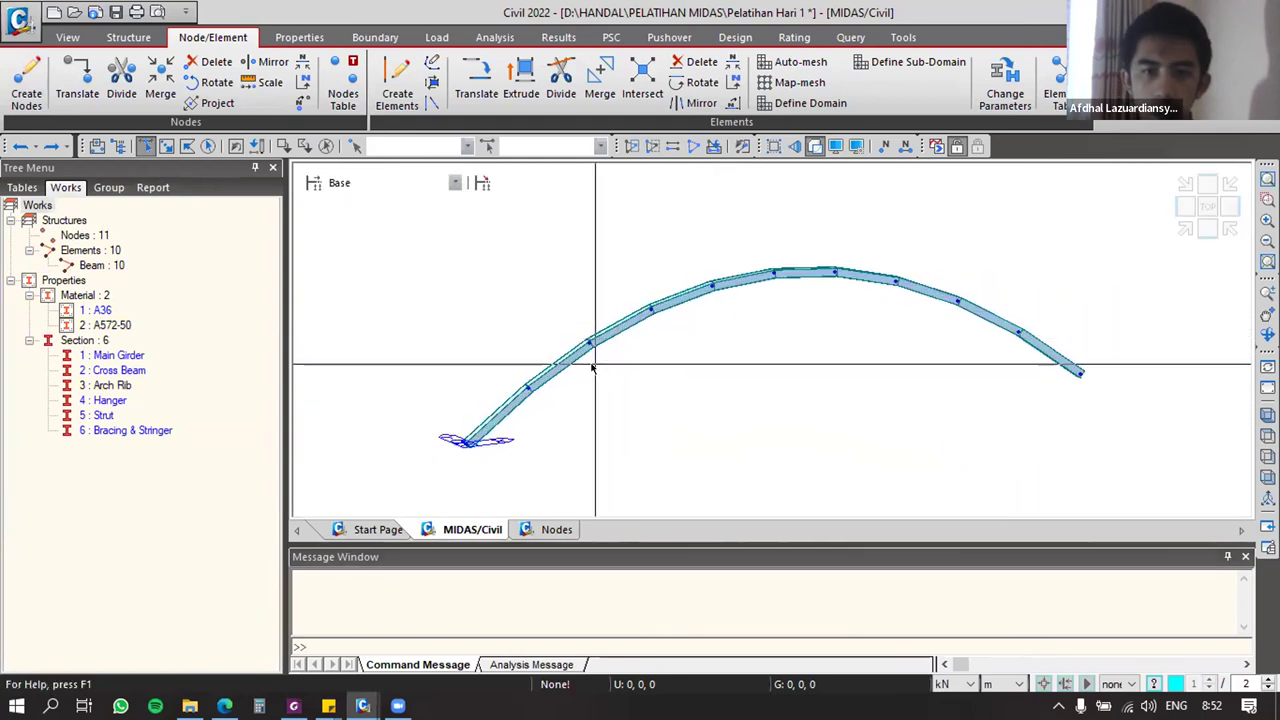
scroll(597, 368, up, 2)
ctrl+middle_drag(732, 307, 707, 328)
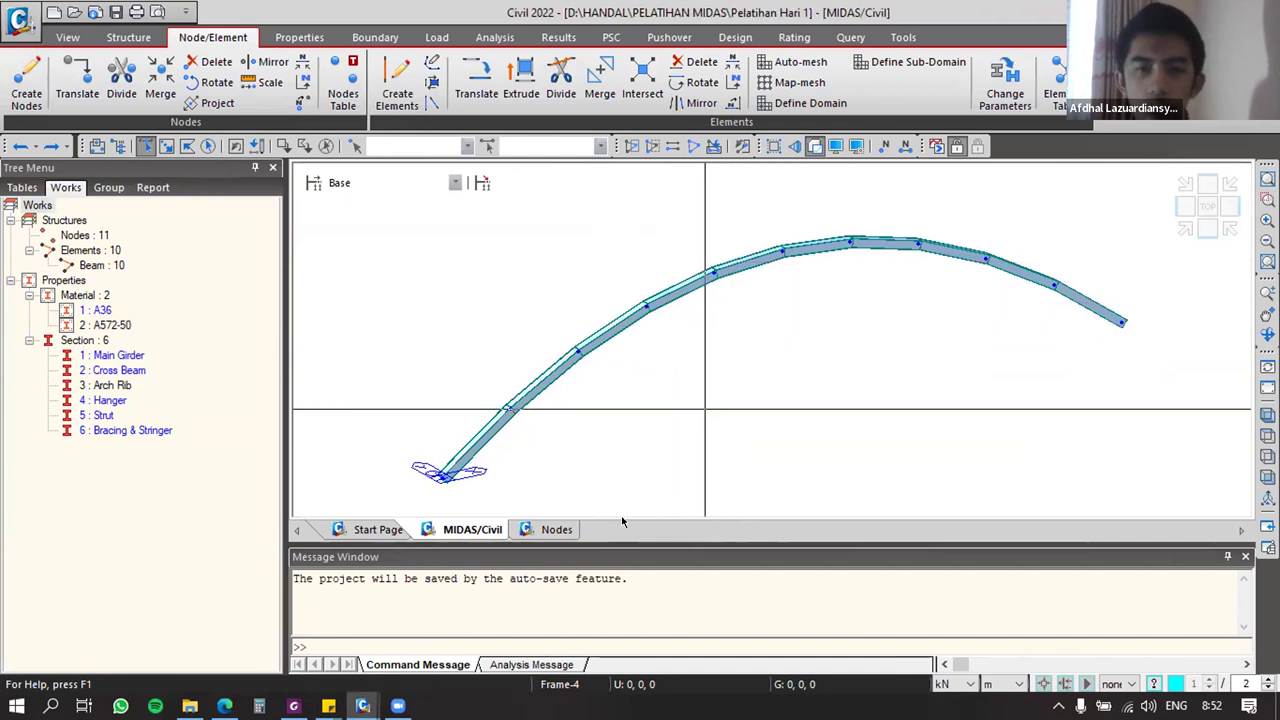
Step: Switch to the arch bridge tutorial PDF, consult the Arch Wizard settings and figure, and return to MIDAS Civil
click(298, 704)
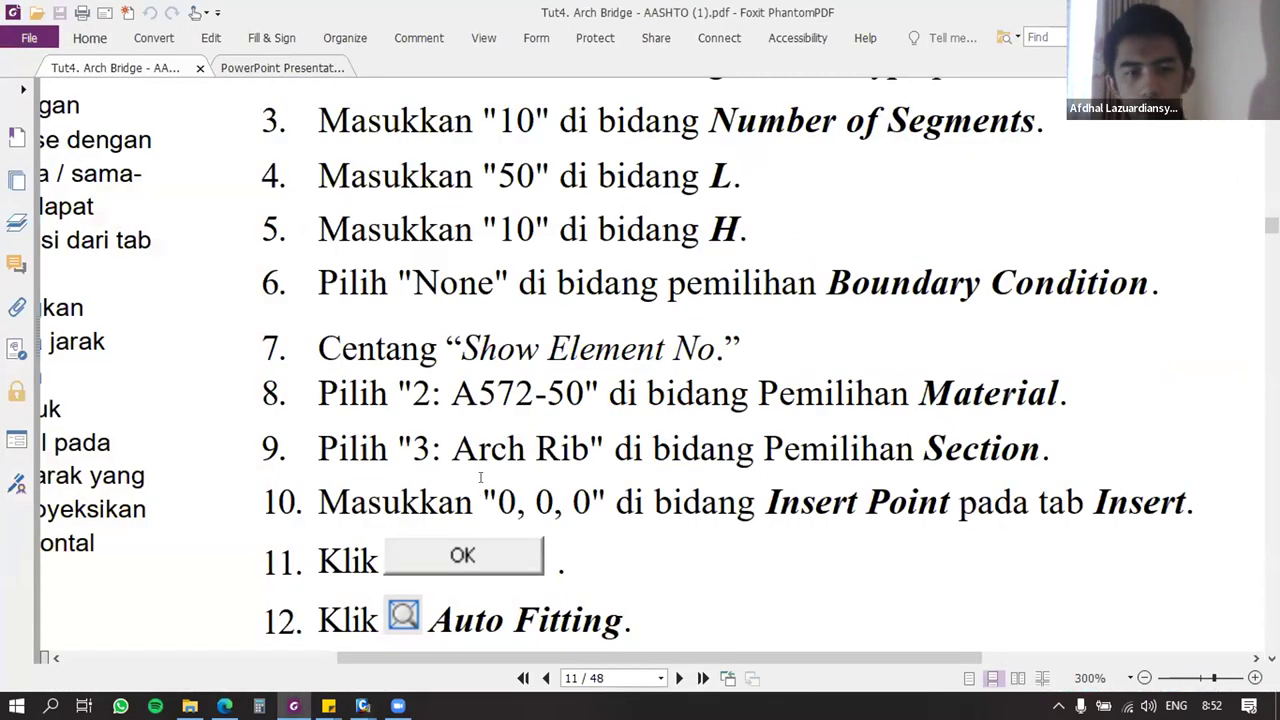
ctrl+scroll(547, 429, down, 3)
scroll(547, 427, down, 3)
scroll(545, 428, down, 3)
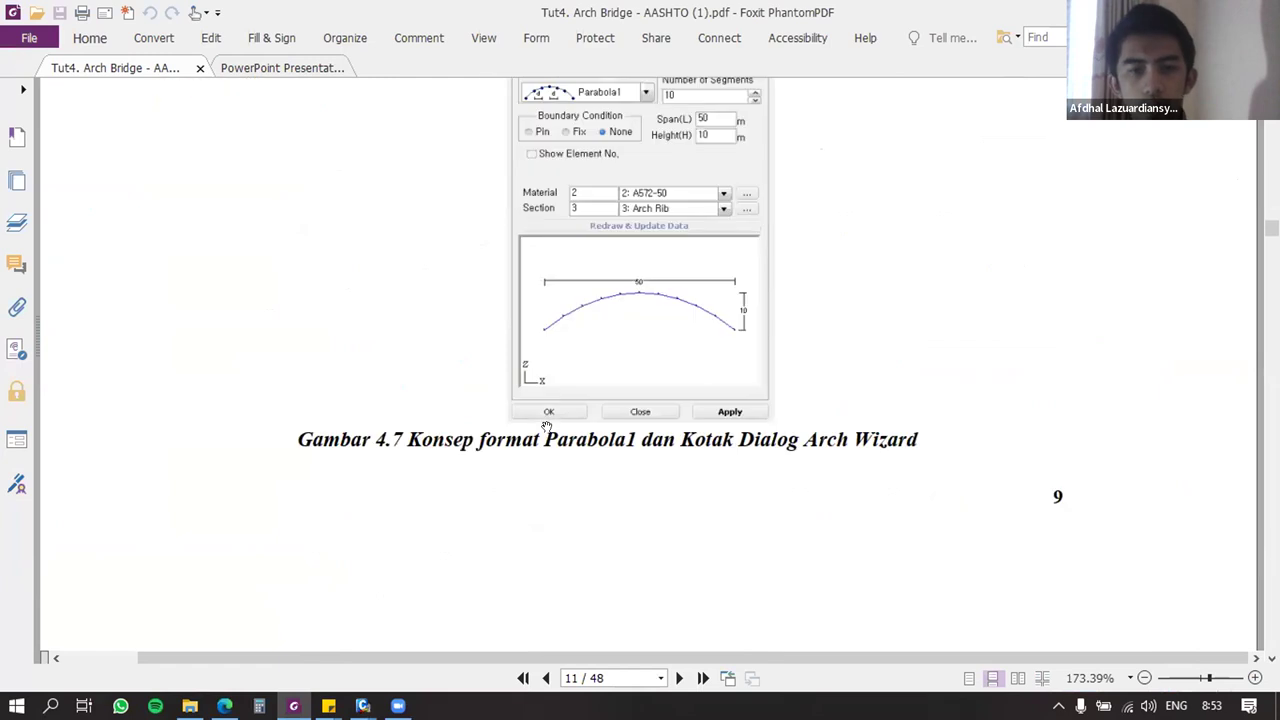
key(alt+Tab)
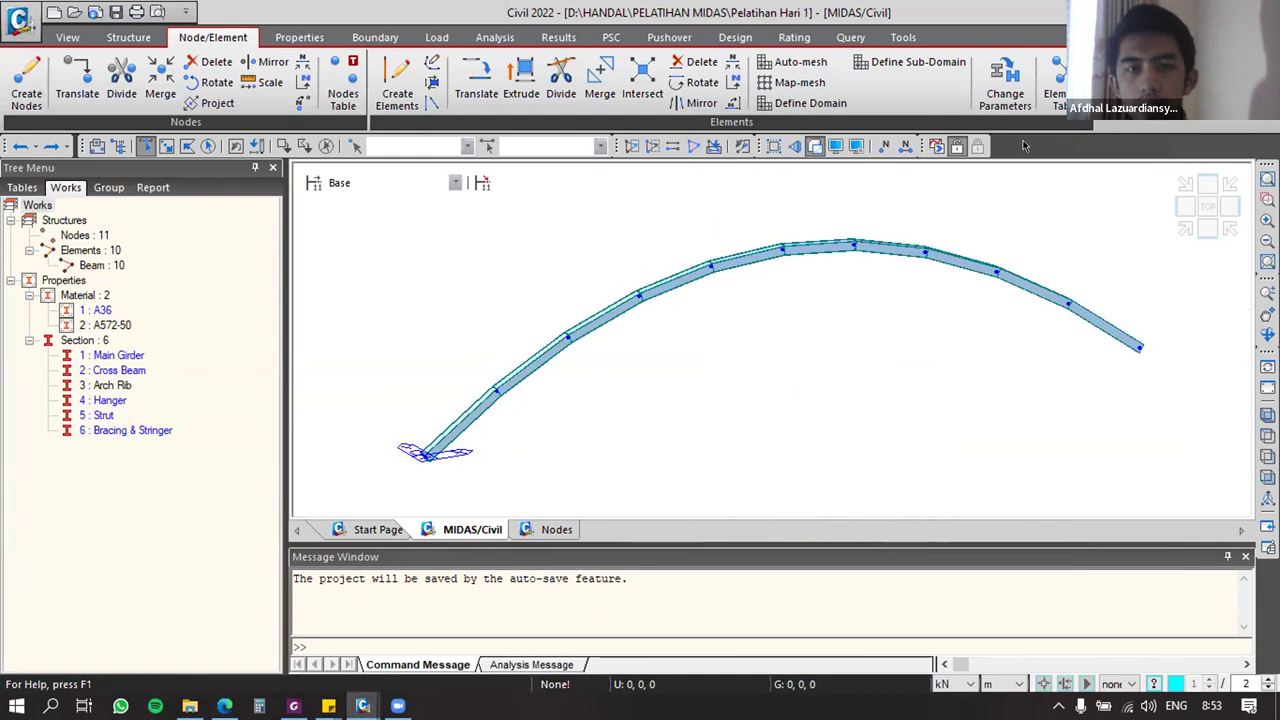
Step: Display the node numbers and element numbers along the arch rib and examine the numbering near its start
click(882, 146)
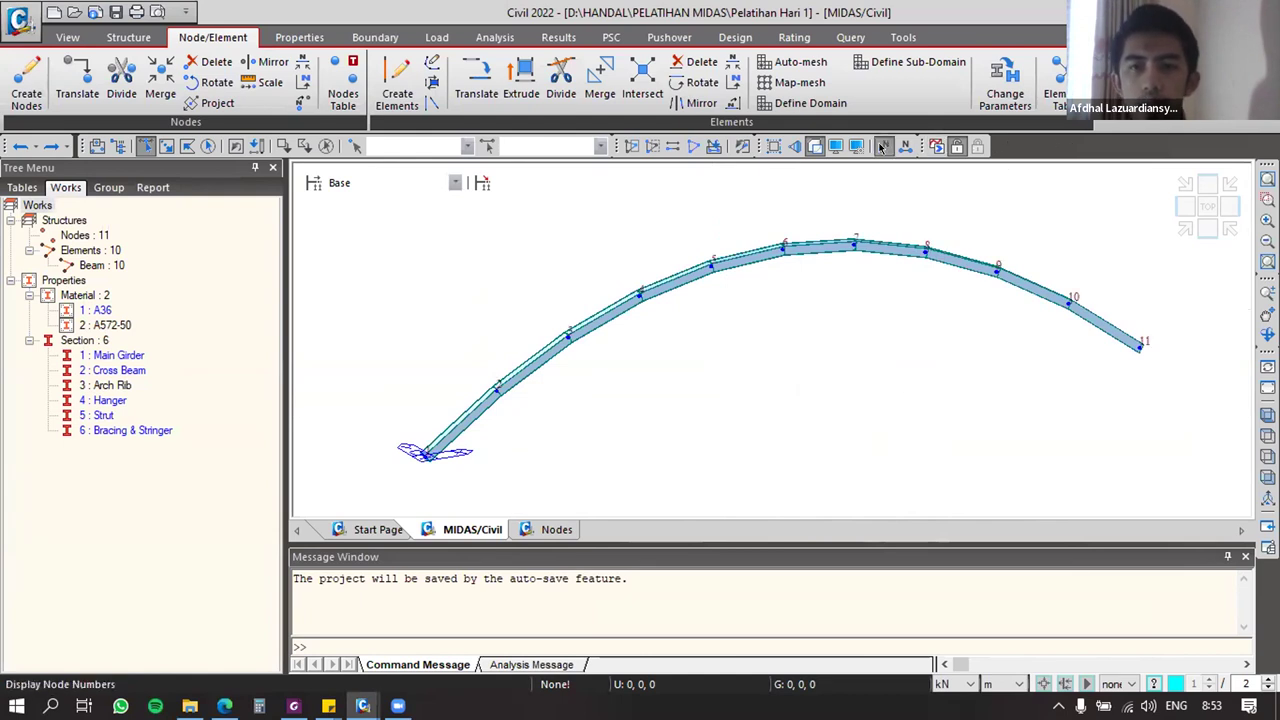
drag(673, 541, 666, 582)
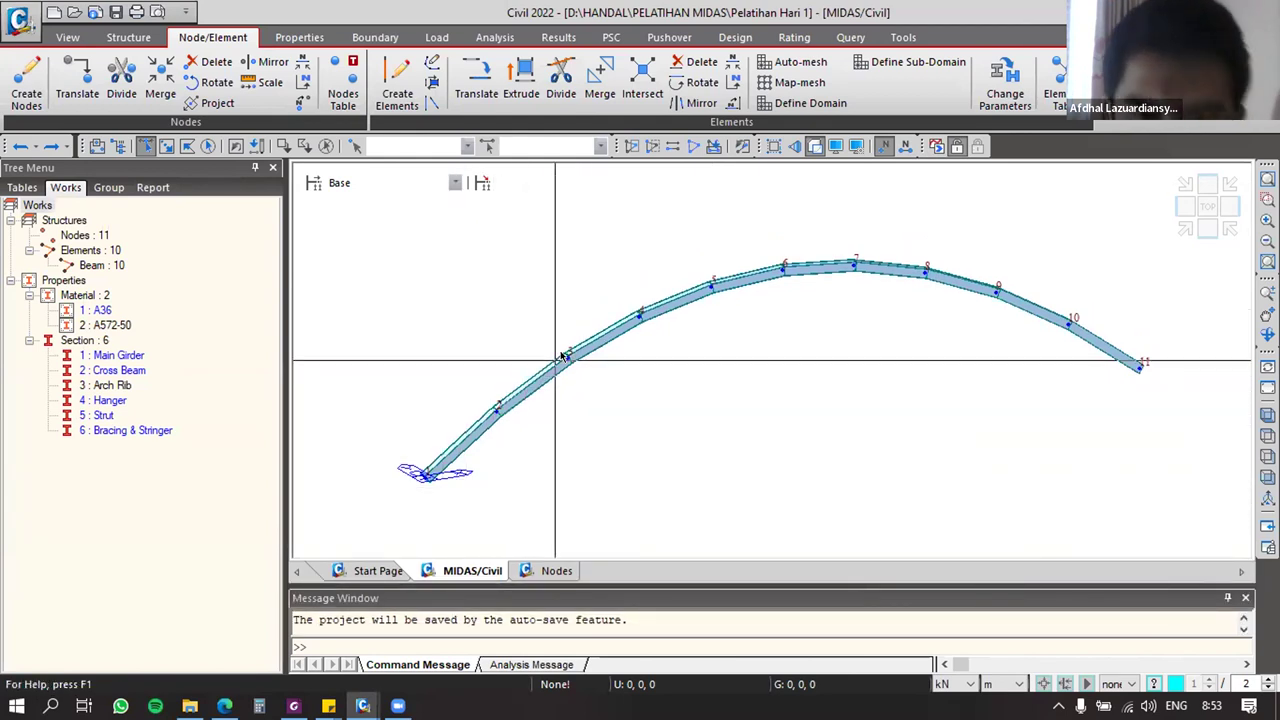
middle_drag(1075, 341, 1050, 339)
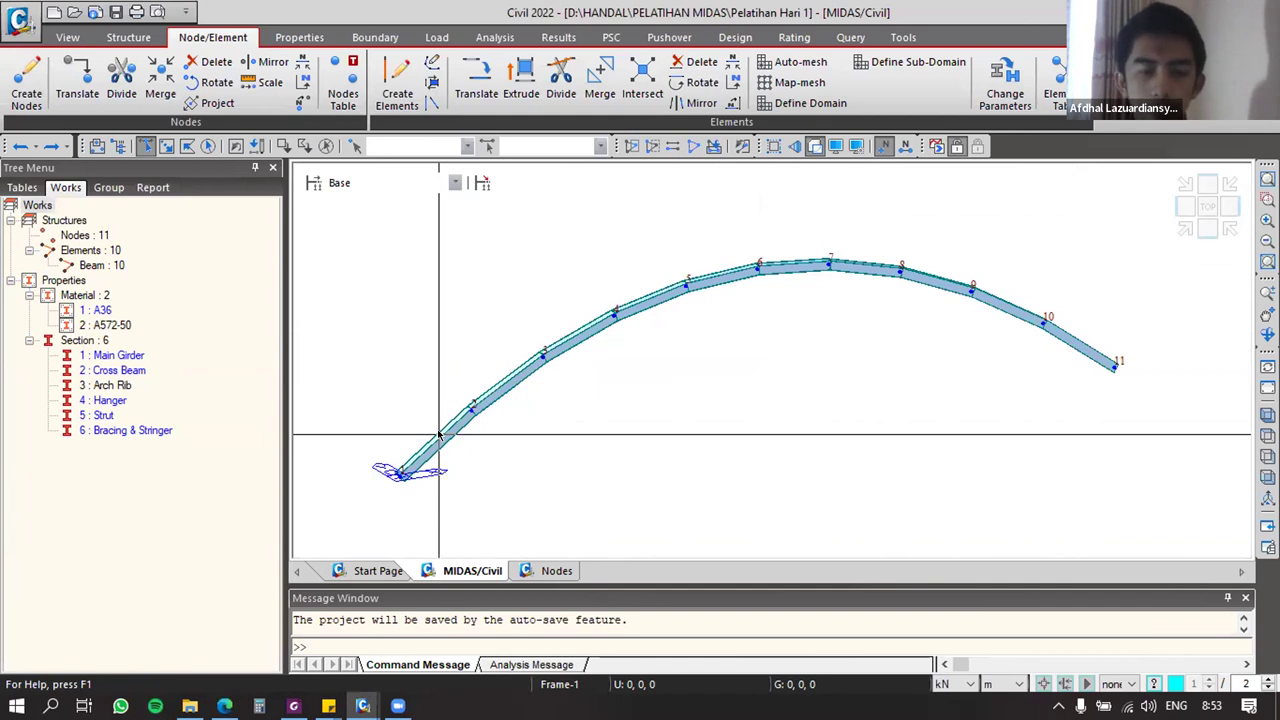
click(904, 147)
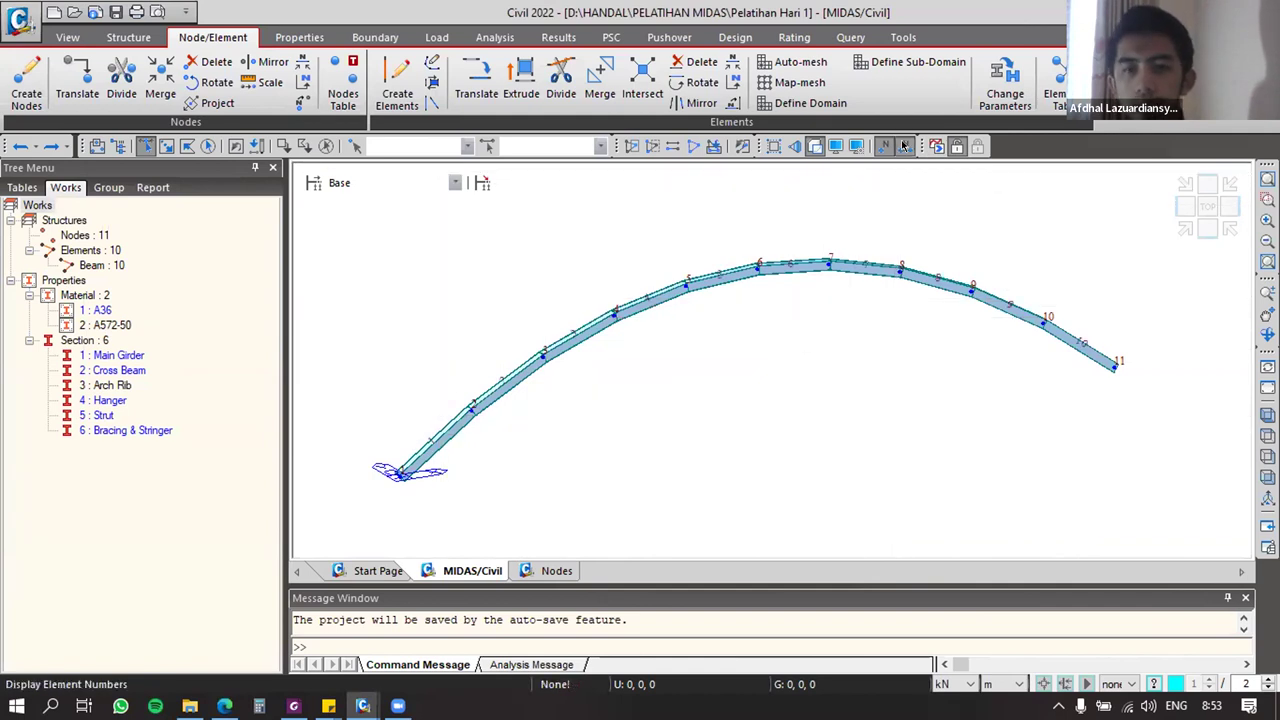
scroll(448, 412, up, 3)
scroll(450, 409, up, 2)
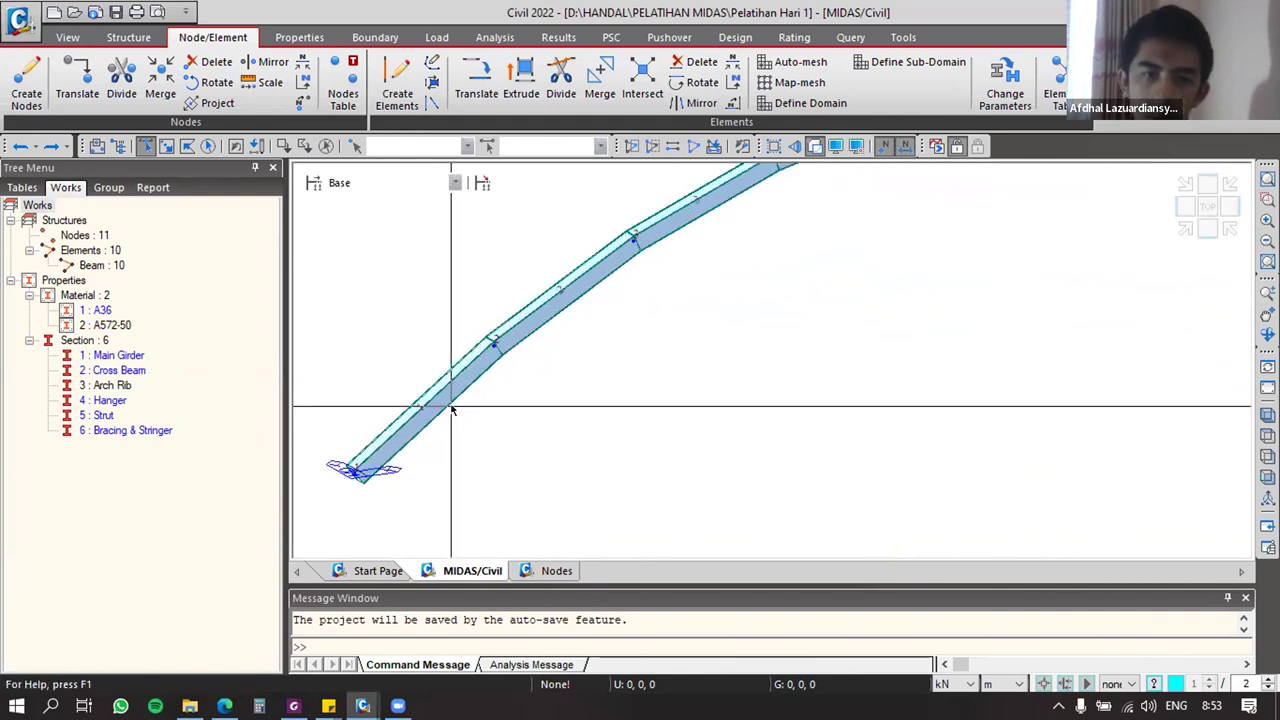
scroll(547, 336, down, 3)
scroll(559, 329, down, 2)
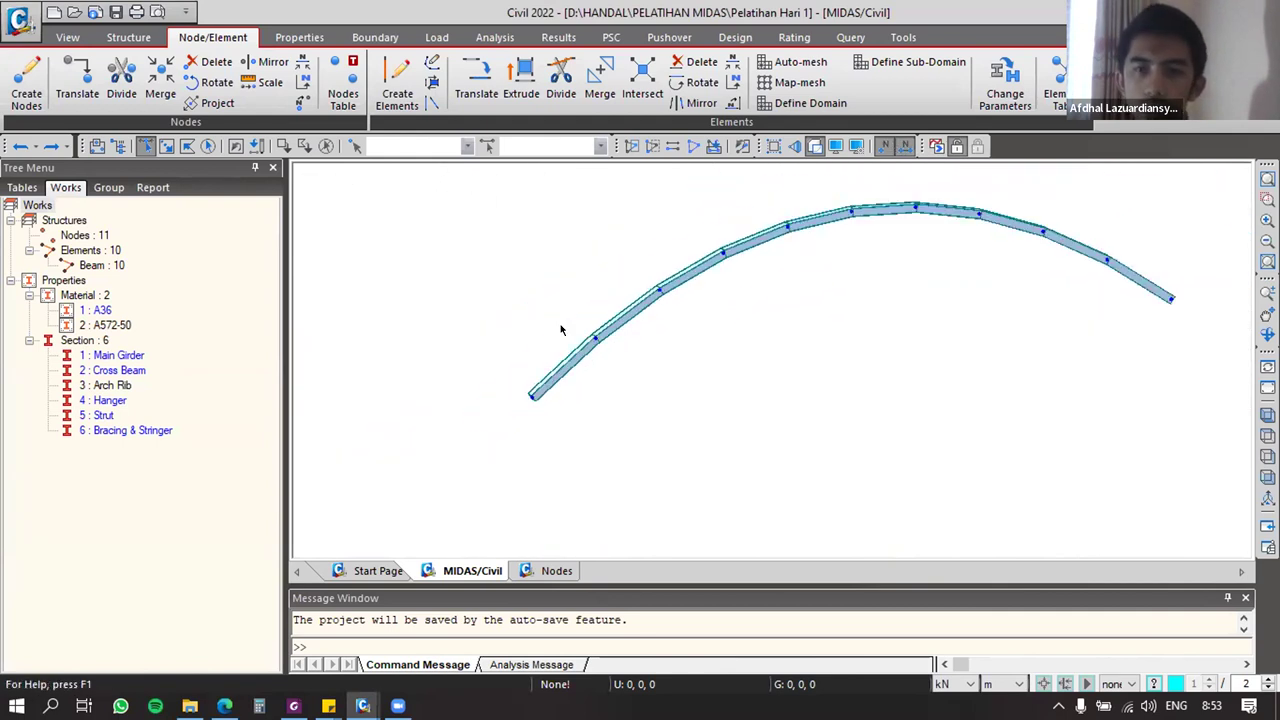
Step: Recentre the arch and turn off the element and node number labels
middle_drag(963, 294, 897, 321)
click(906, 148)
click(885, 148)
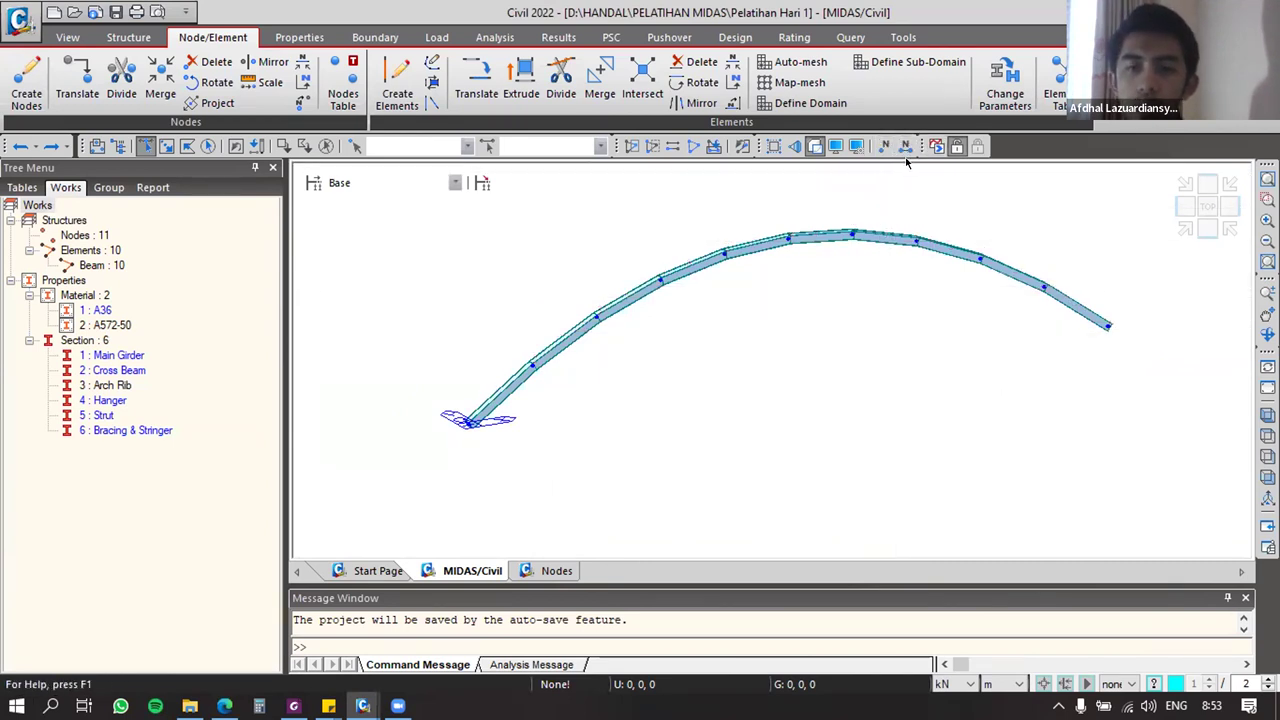
Step: Examine the type, material, section and node connectivity information of the first arch rib element
ctrl+middle_drag(634, 391, 632, 397)
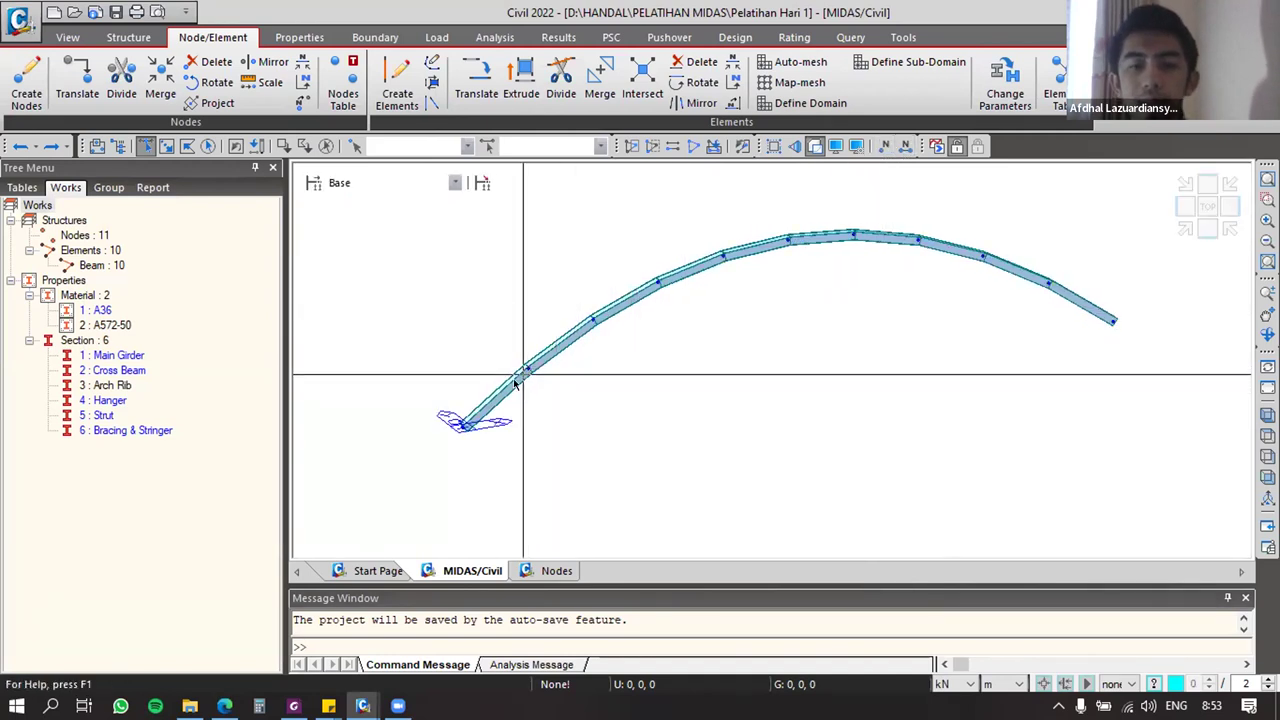
mouse_move(496, 398)
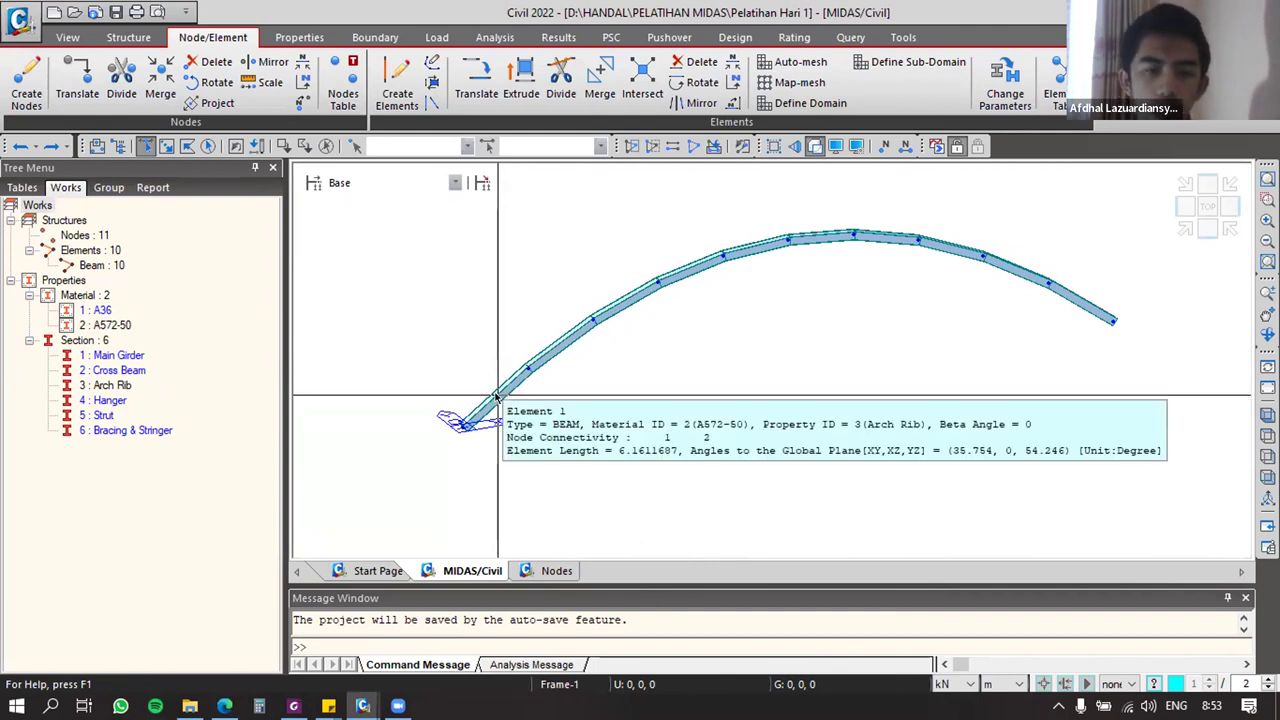
middle_drag(612, 341, 604, 347)
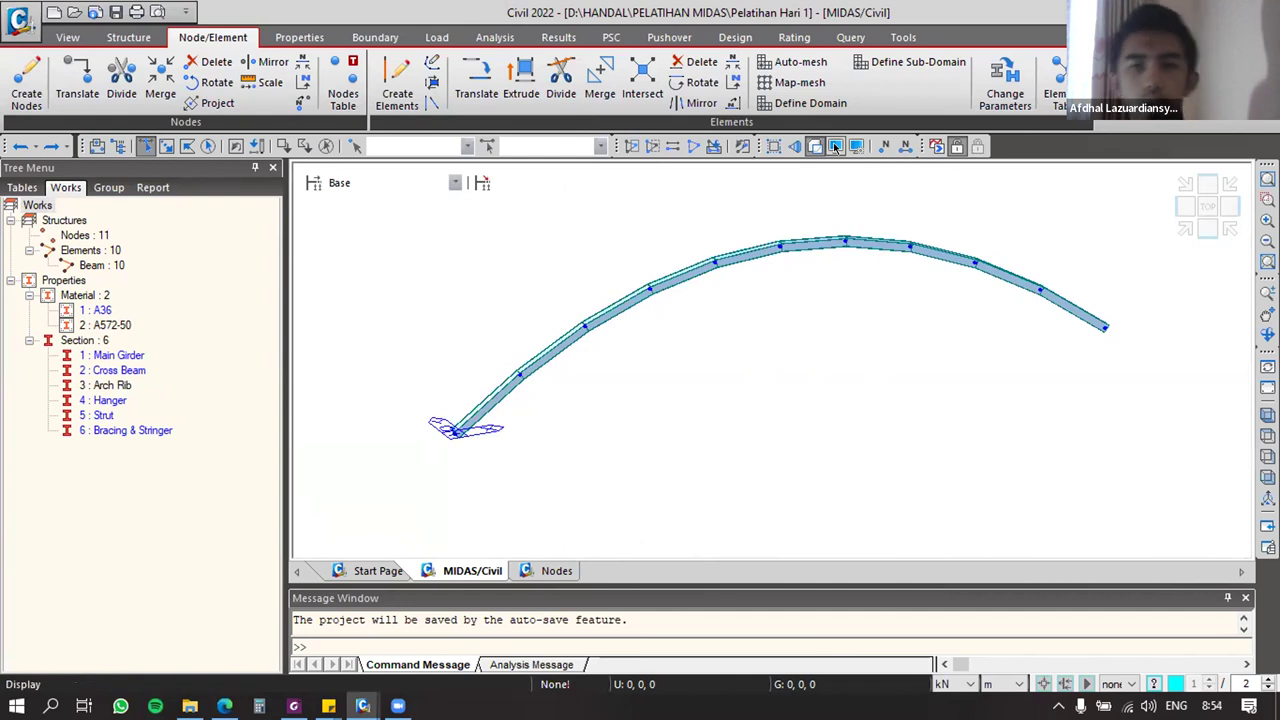
Step: Enable the Local Axis display for elements in the display settings, apply it and close the settings
click(836, 147)
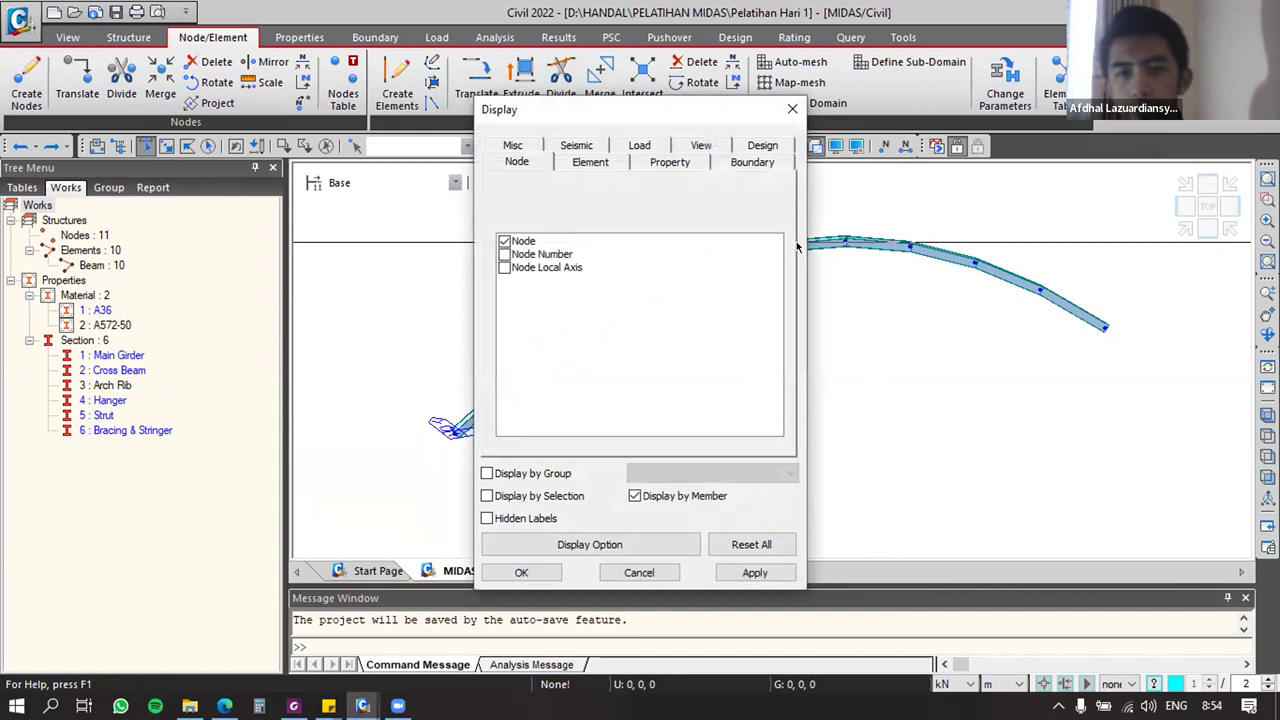
drag(650, 120, 848, 260)
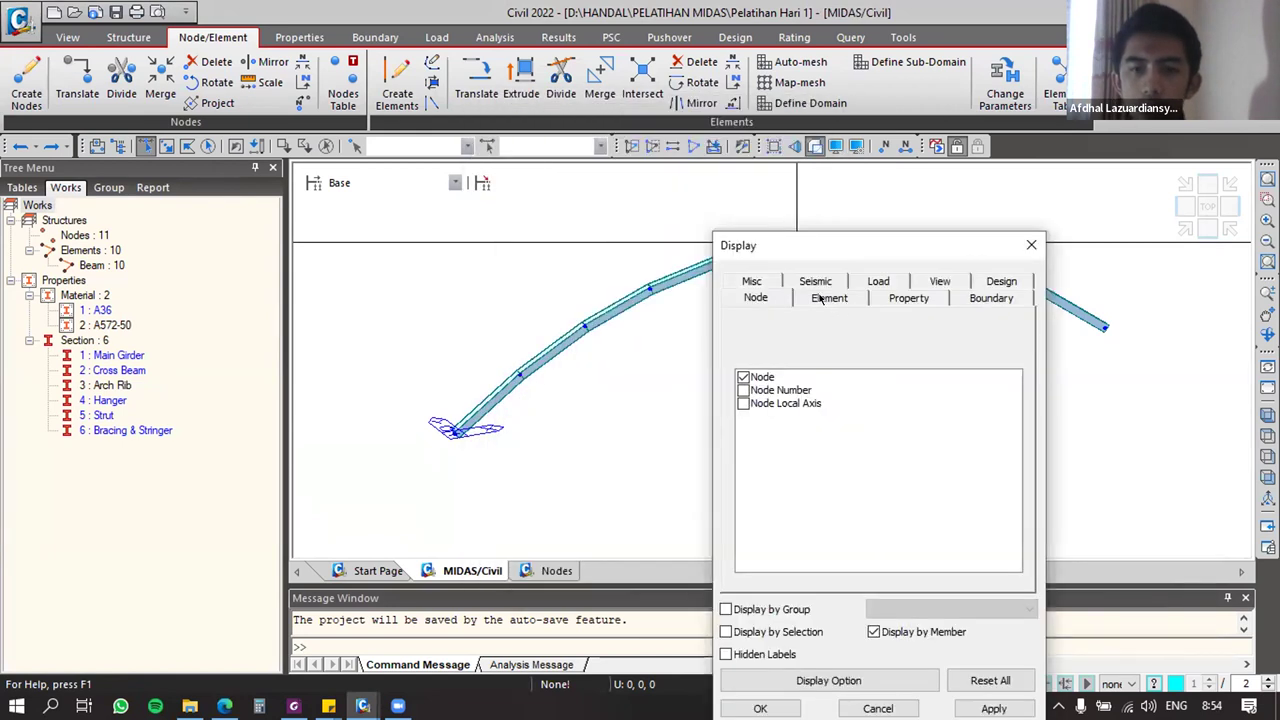
click(820, 298)
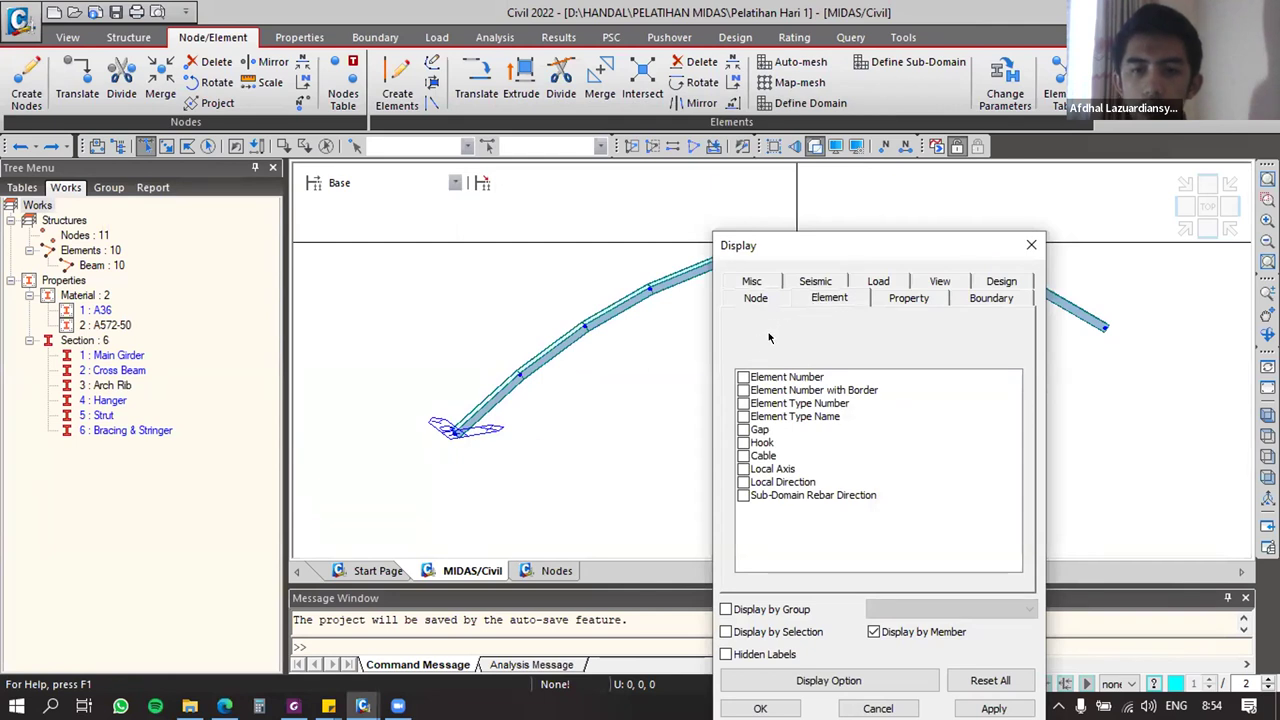
click(742, 469)
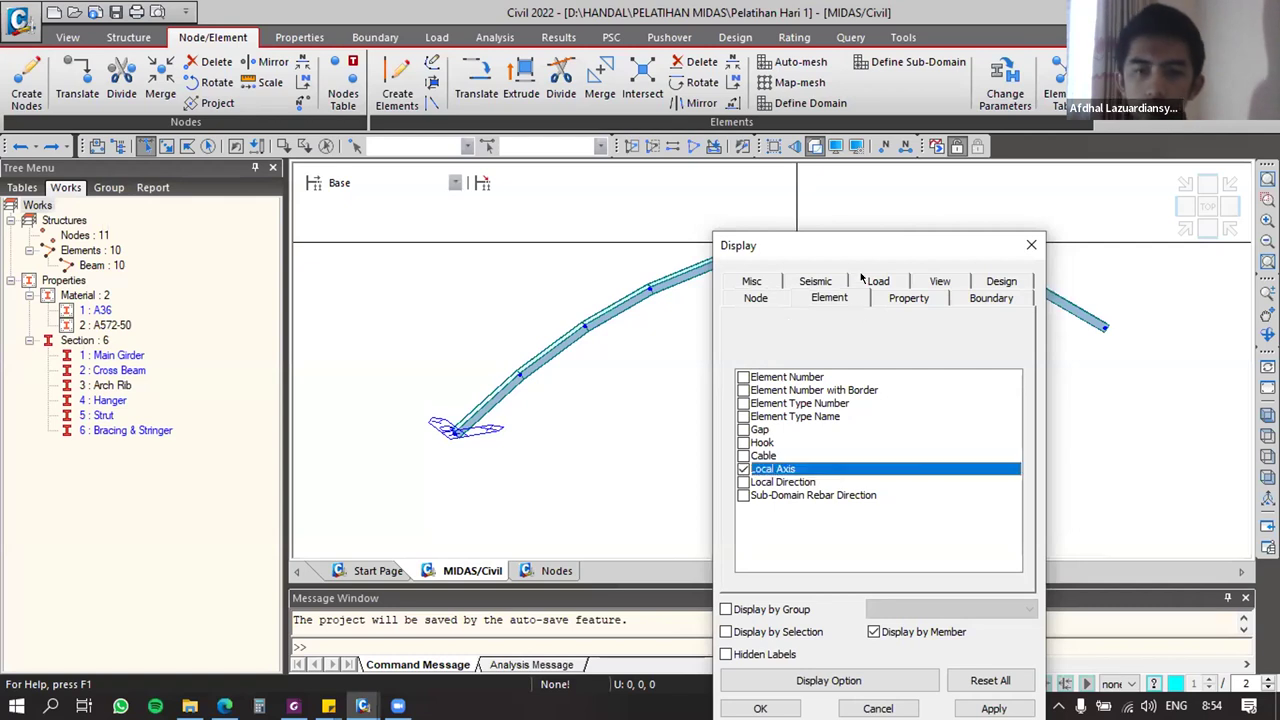
drag(864, 249, 897, 121)
click(1026, 582)
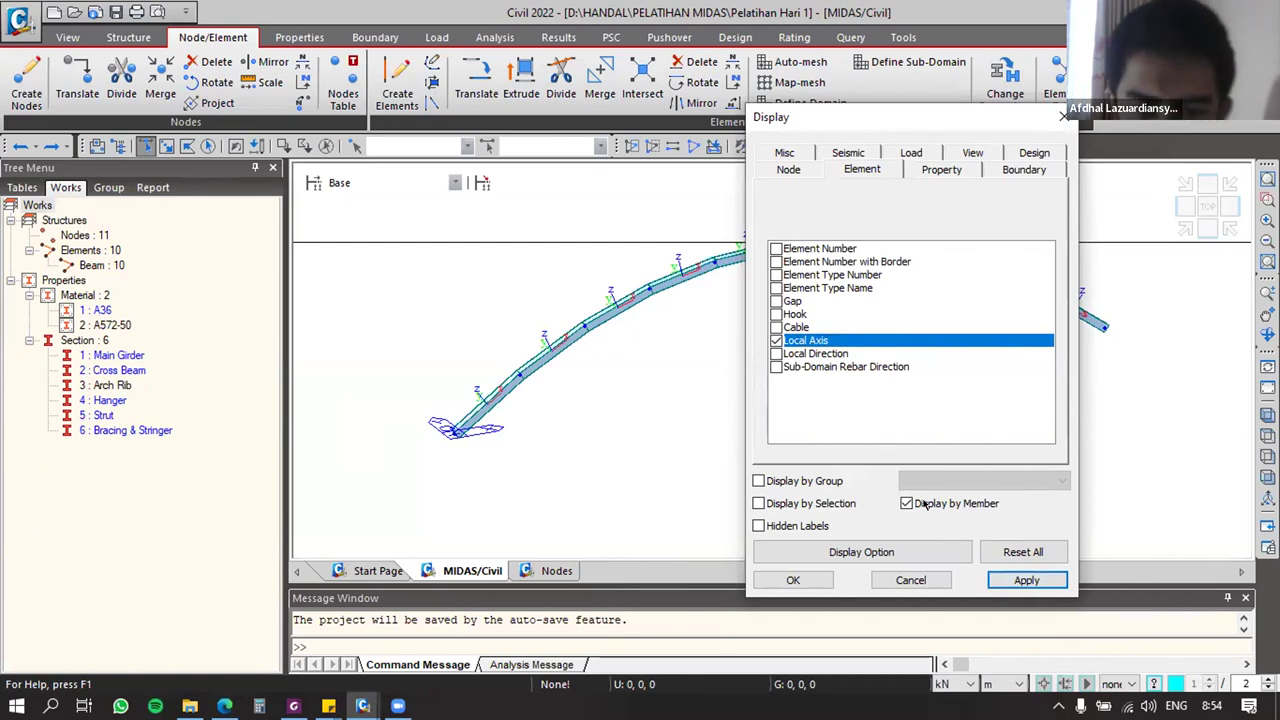
click(910, 581)
Step: Examine the orientation of the local axes on the elements along the whole arch
scroll(525, 334, up, 4)
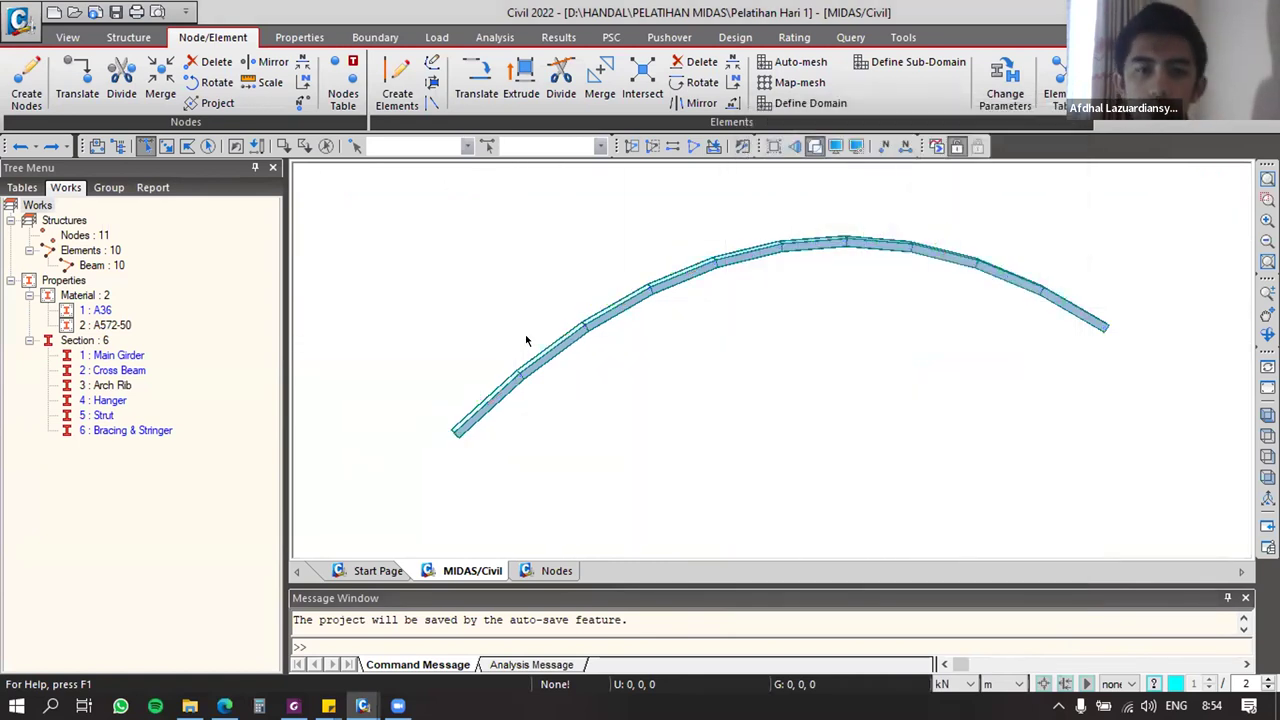
mouse_move(549, 368)
ctrl+middle_down()
mouse_move(551, 380)
mouse_move(649, 398)
mouse_move(563, 378)
ctrl+middle_up()
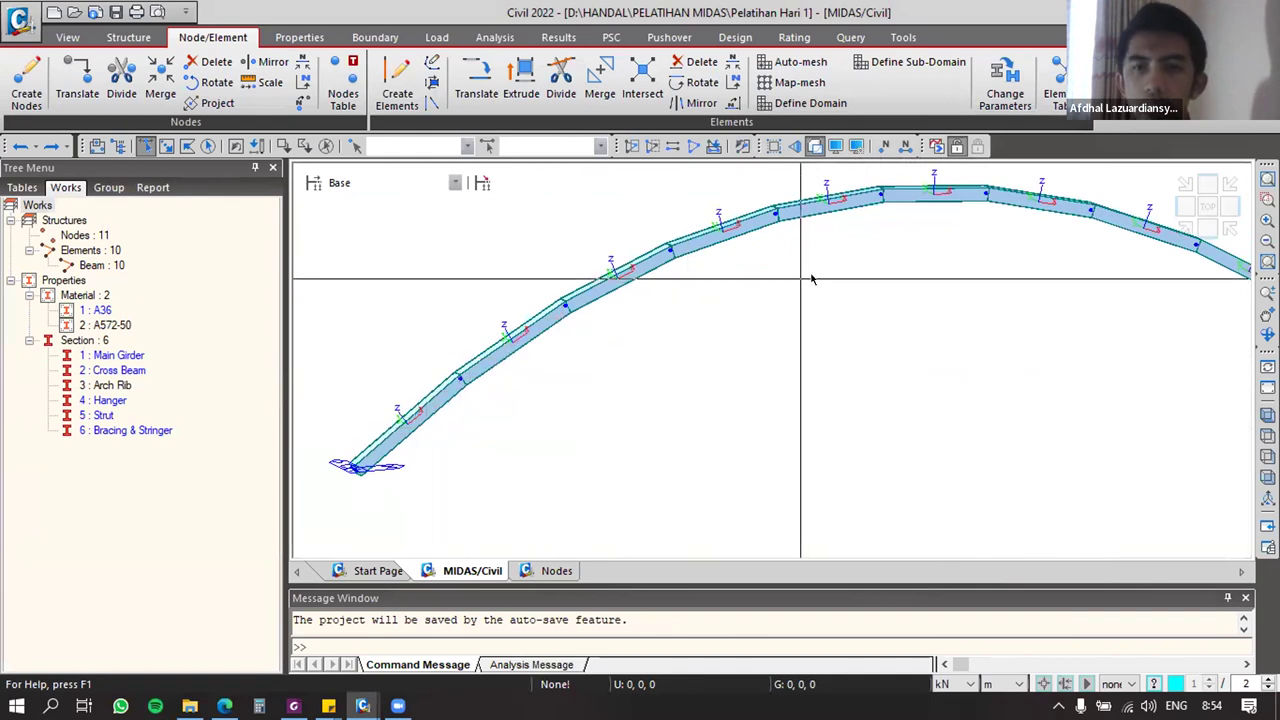
scroll(812, 275, down, 2)
middle_drag(874, 294, 759, 337)
scroll(757, 337, down, 3)
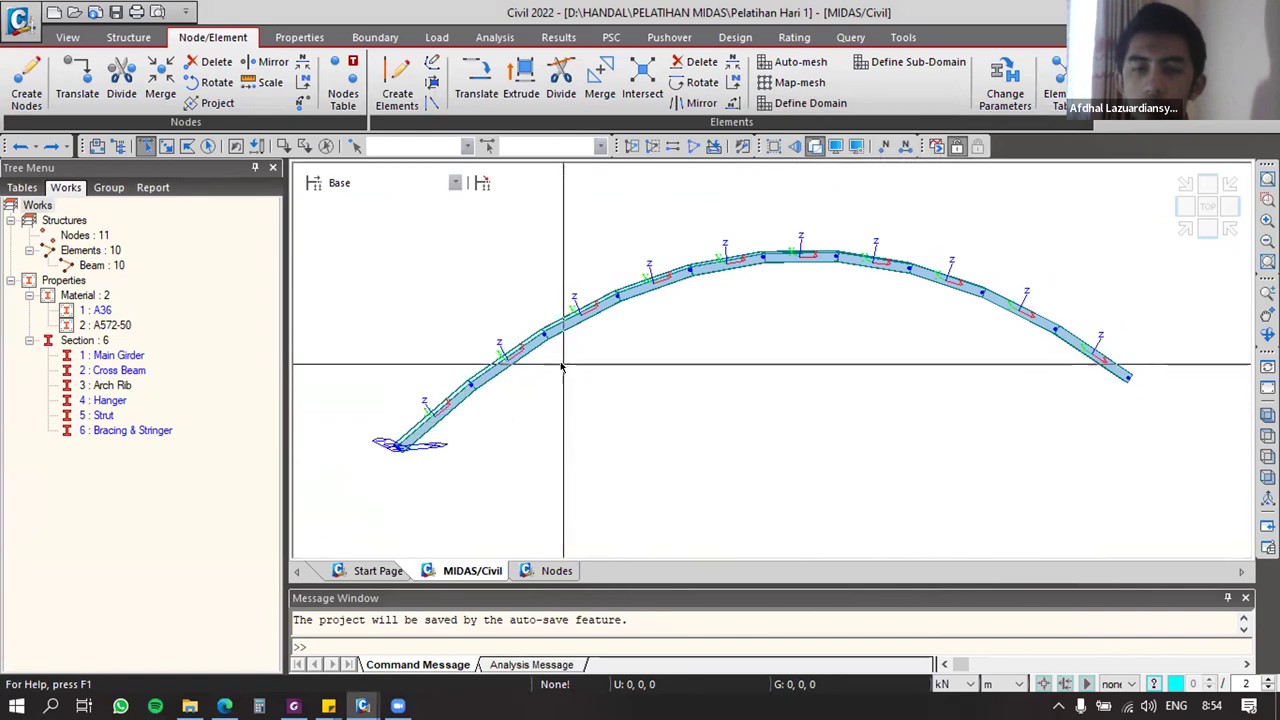
ctrl+middle_drag(563, 364, 565, 374)
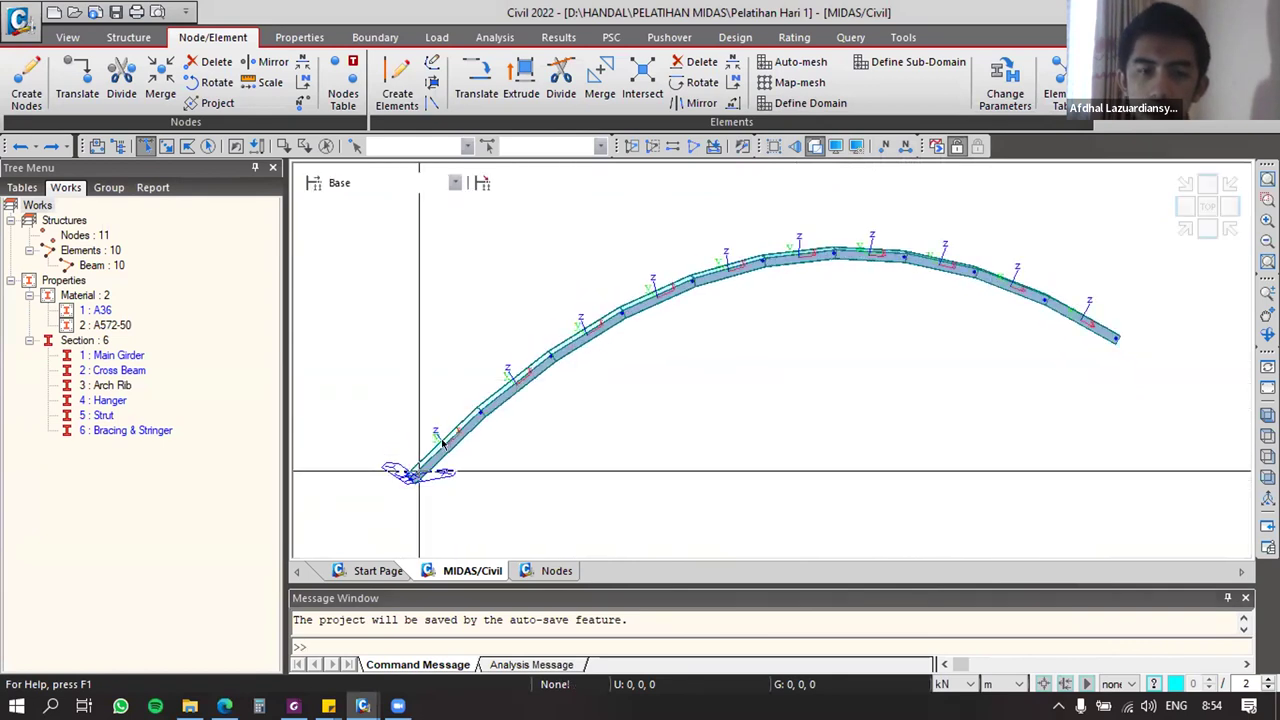
mouse_move(764, 349)
ctrl+middle_down()
mouse_move(774, 386)
mouse_move(762, 346)
ctrl+middle_up()
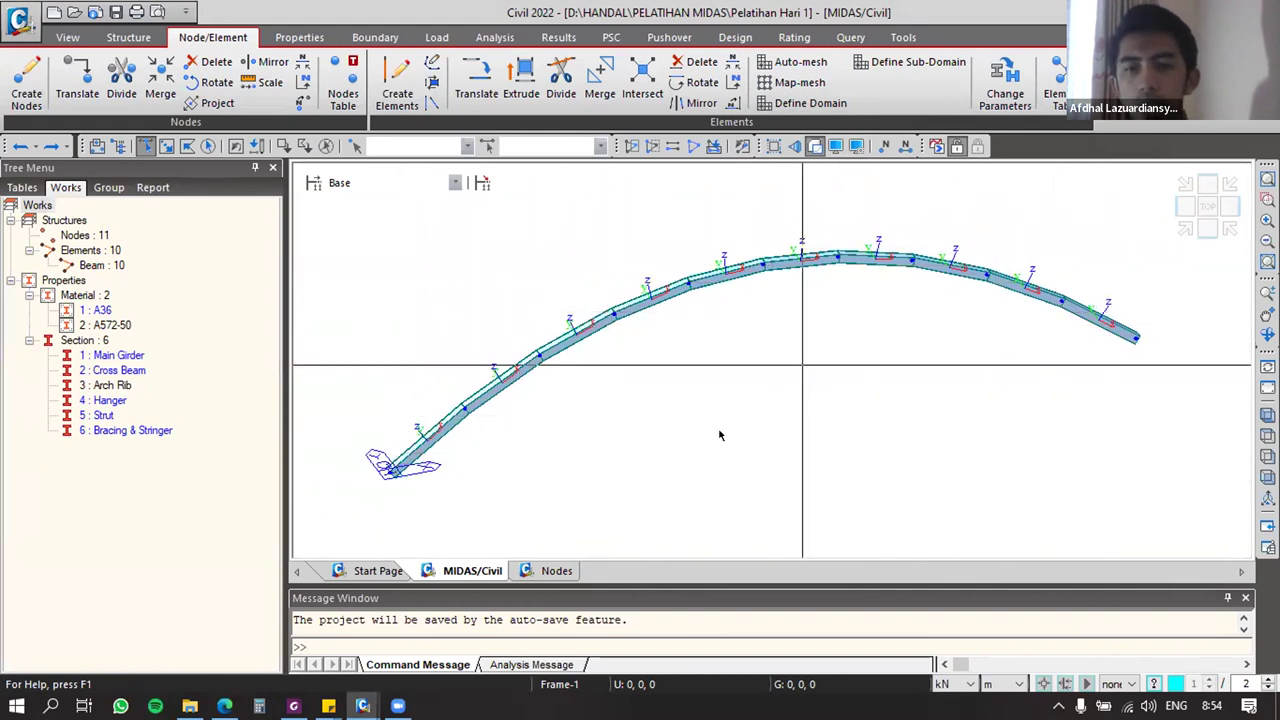
mouse_move(761, 329)
middle_down()
mouse_move(822, 314)
mouse_move(761, 312)
mouse_move(765, 333)
middle_up()
ctrl+middle_drag(822, 295, 765, 307)
Step: Examine up close the first arch element's local axes against the global axes at the arch's starting node
scroll(562, 360, up, 5)
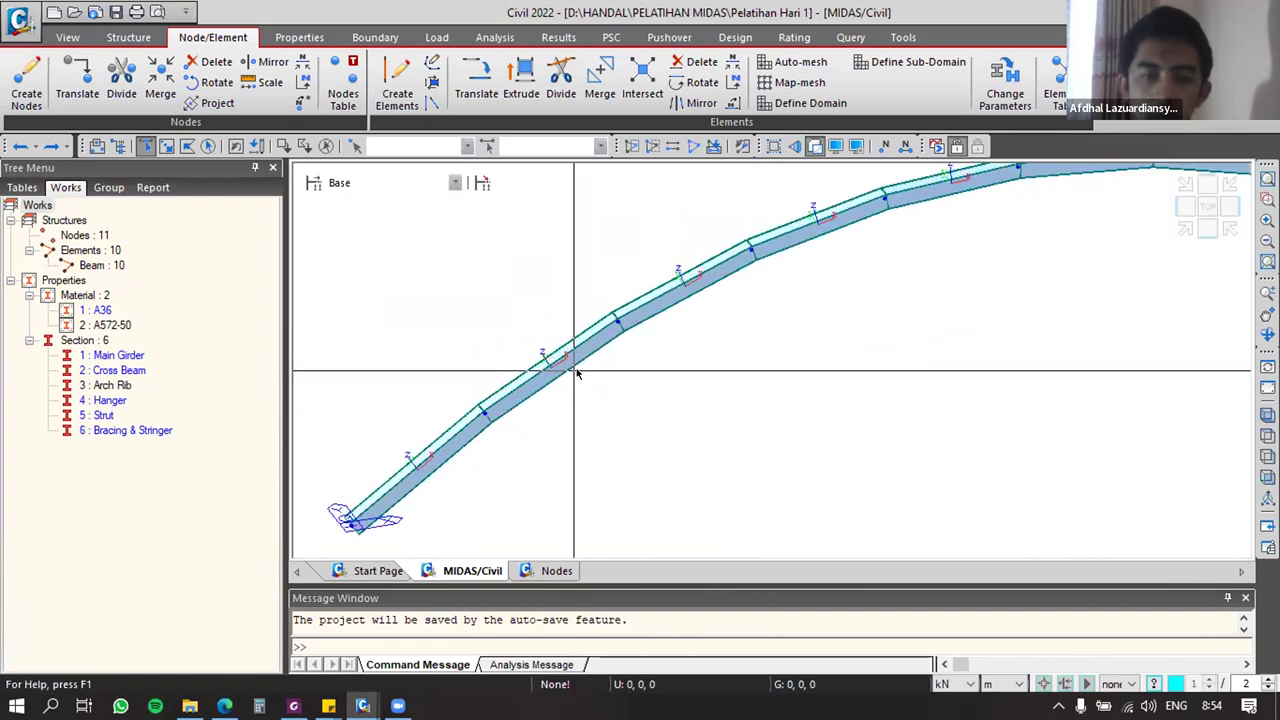
ctrl+middle_drag(578, 368, 637, 296)
scroll(609, 323, up, 5)
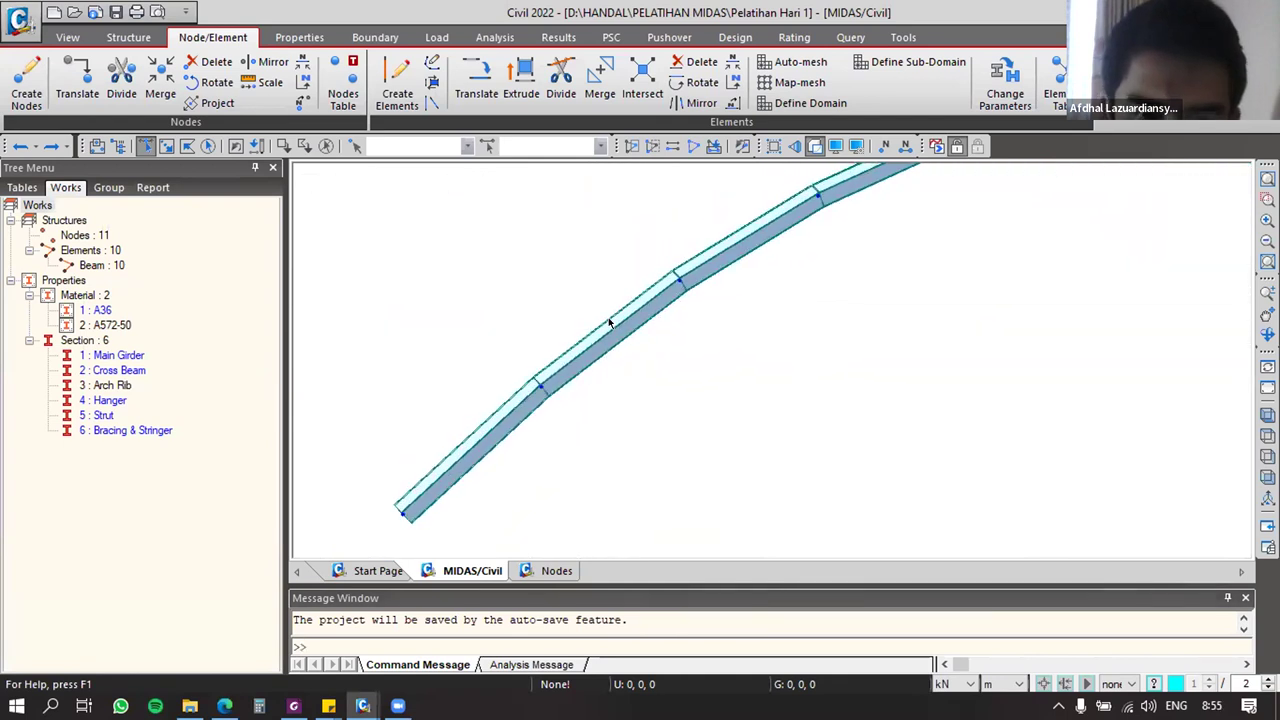
middle_drag(616, 359, 783, 232)
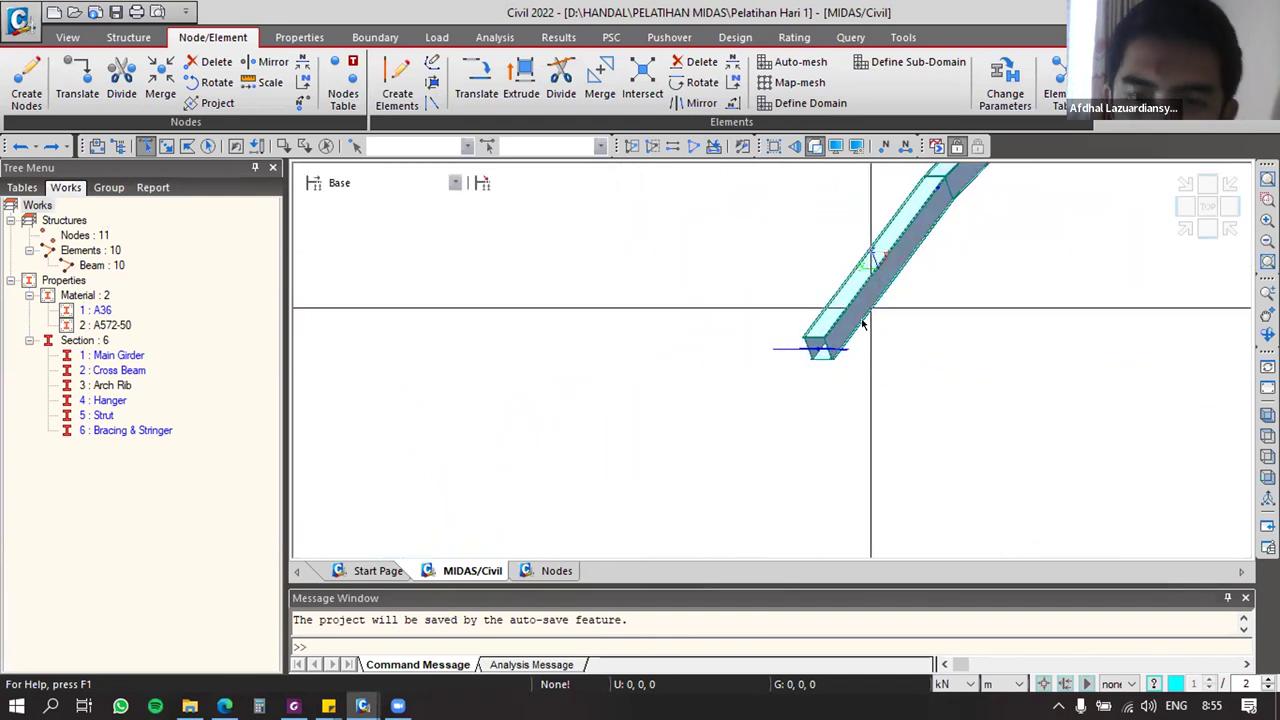
ctrl+middle_drag(834, 329, 780, 329)
middle_drag(668, 348, 755, 334)
scroll(741, 368, down, 2)
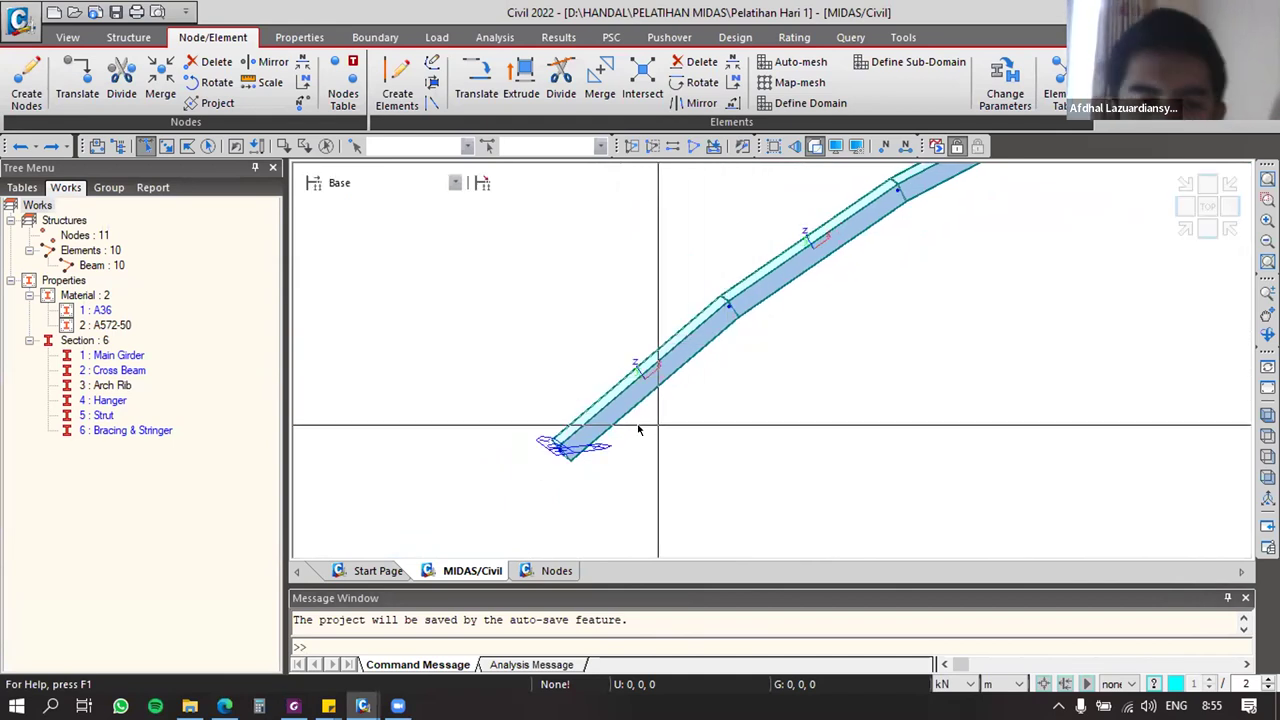
scroll(586, 430, up, 2)
scroll(586, 430, up, 2)
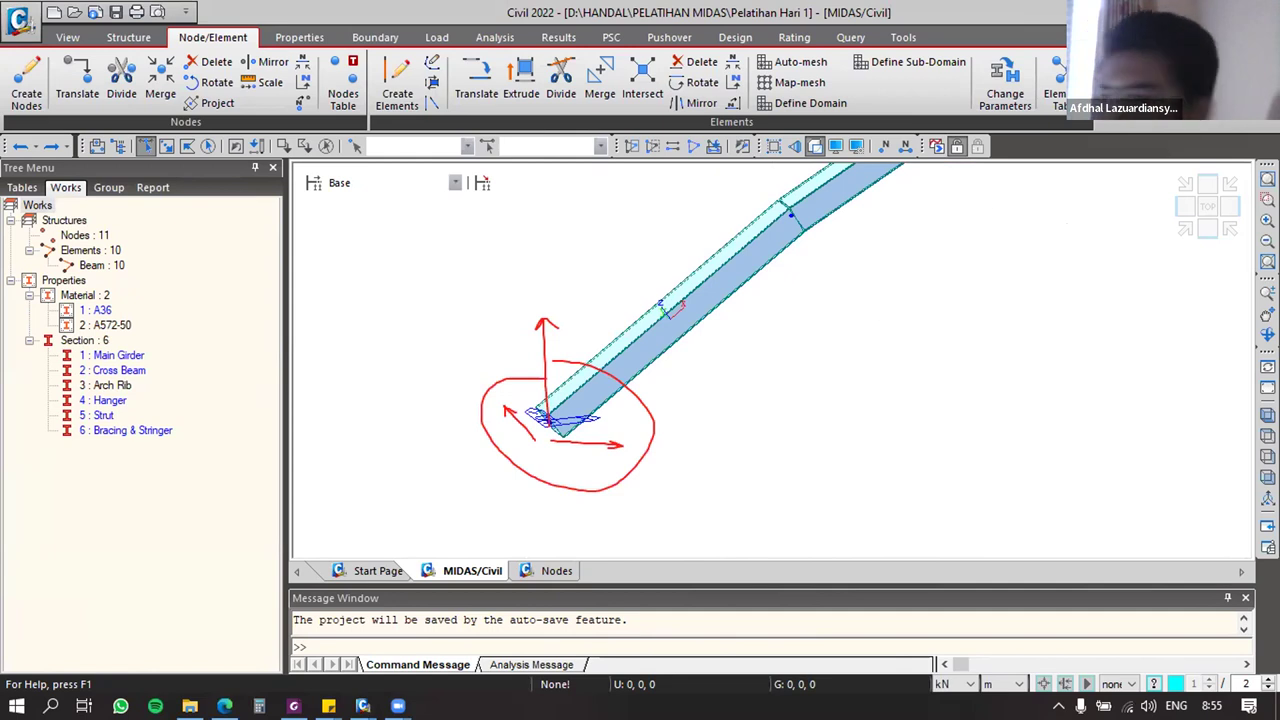
click(832, 250)
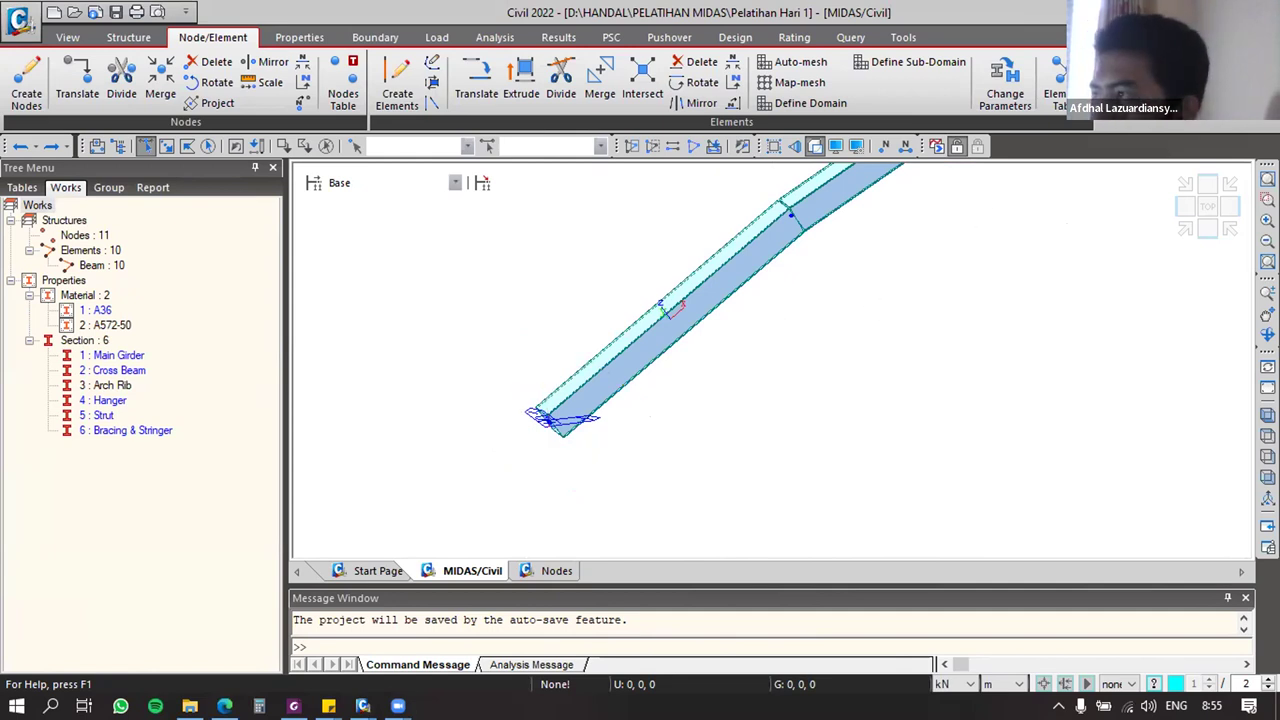
Step: Turn off the Local Axis display for elements and confirm the display settings
scroll(652, 322, down, 2)
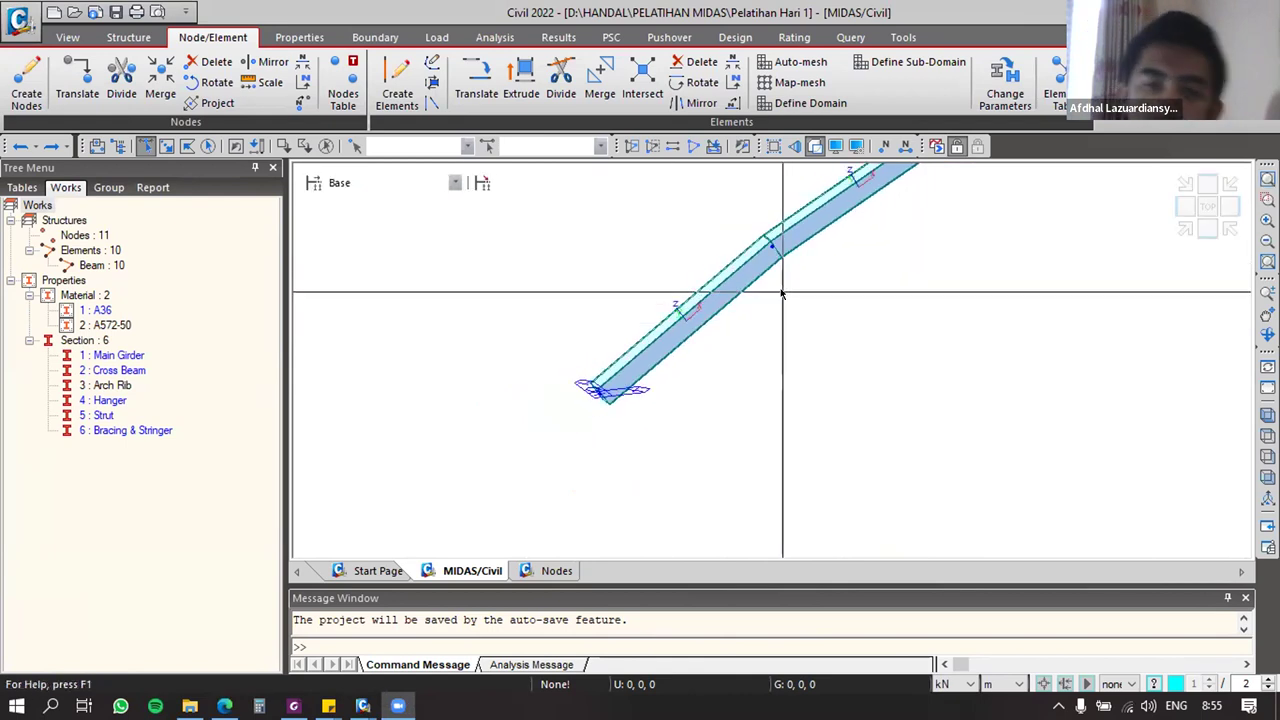
middle_drag(827, 290, 726, 338)
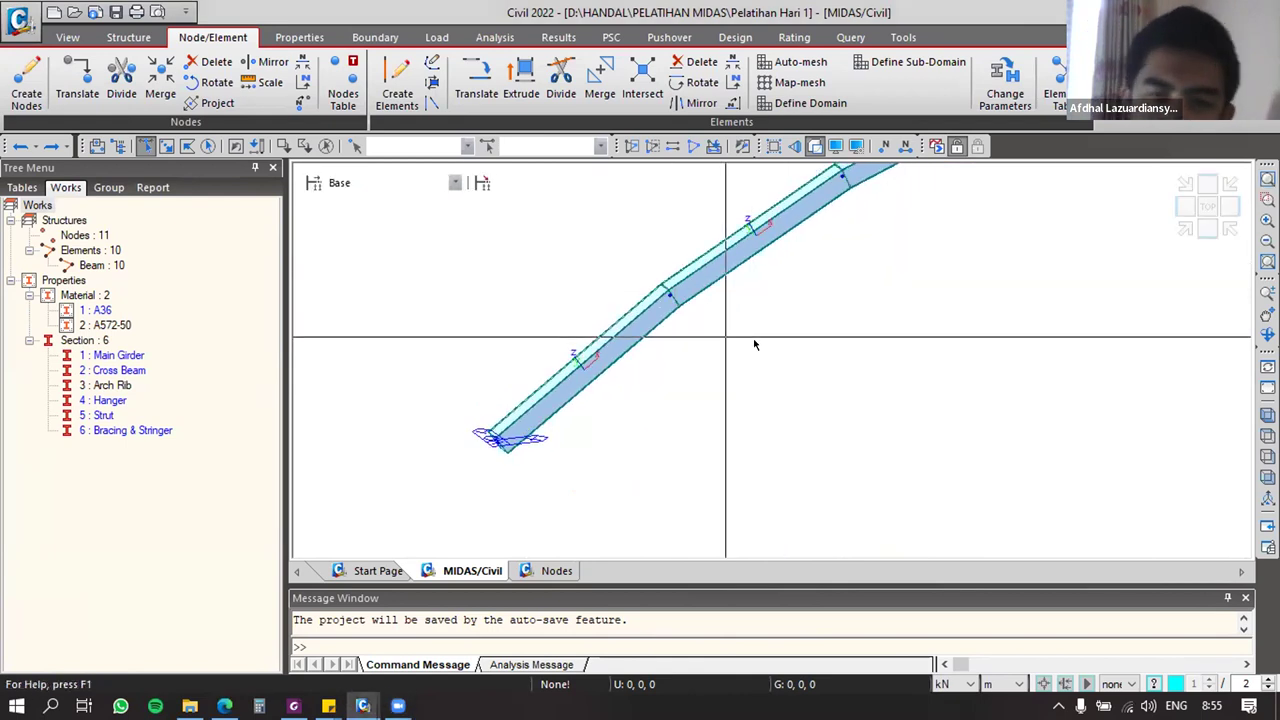
click(837, 147)
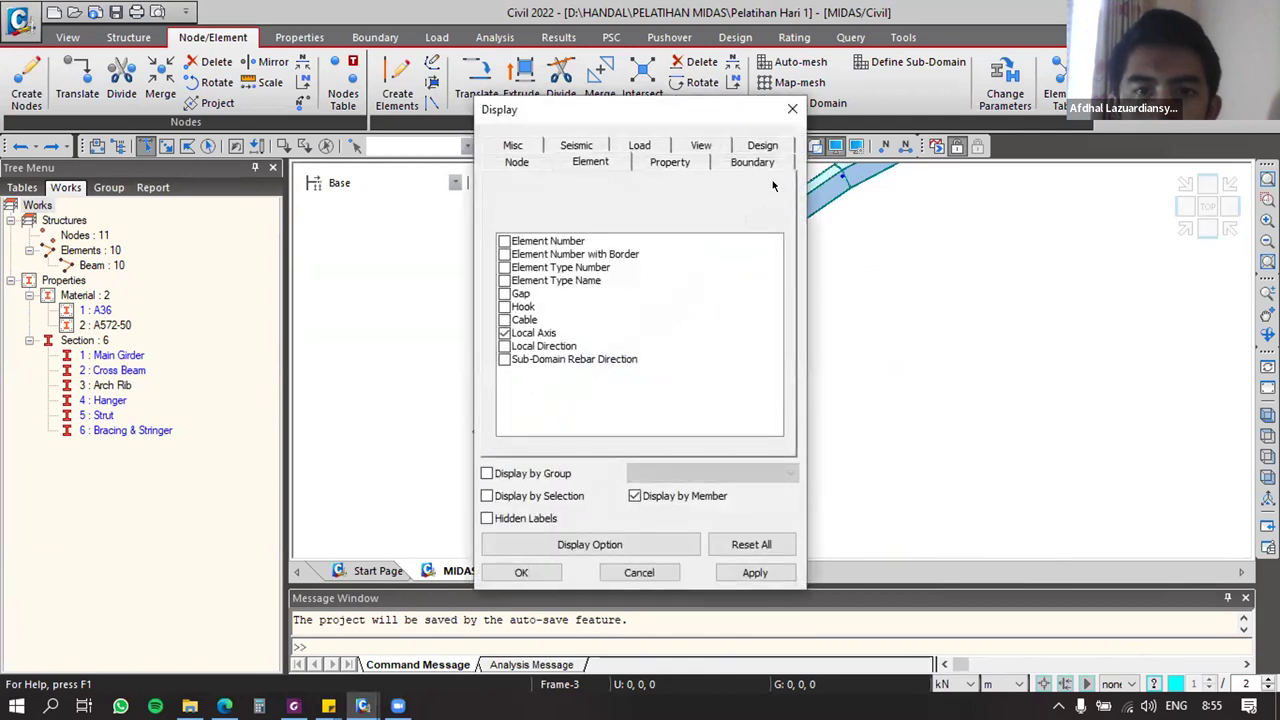
click(505, 335)
click(521, 572)
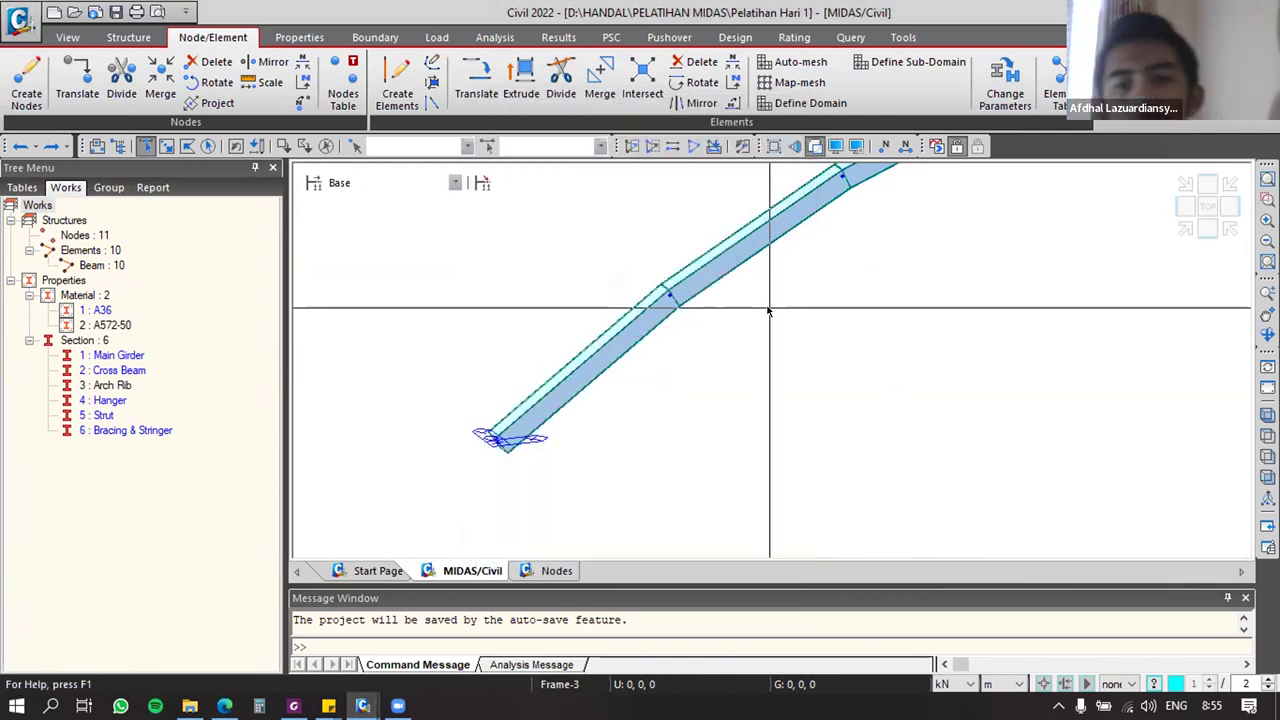
middle_drag(888, 277, 694, 383)
scroll(694, 383, down, 2)
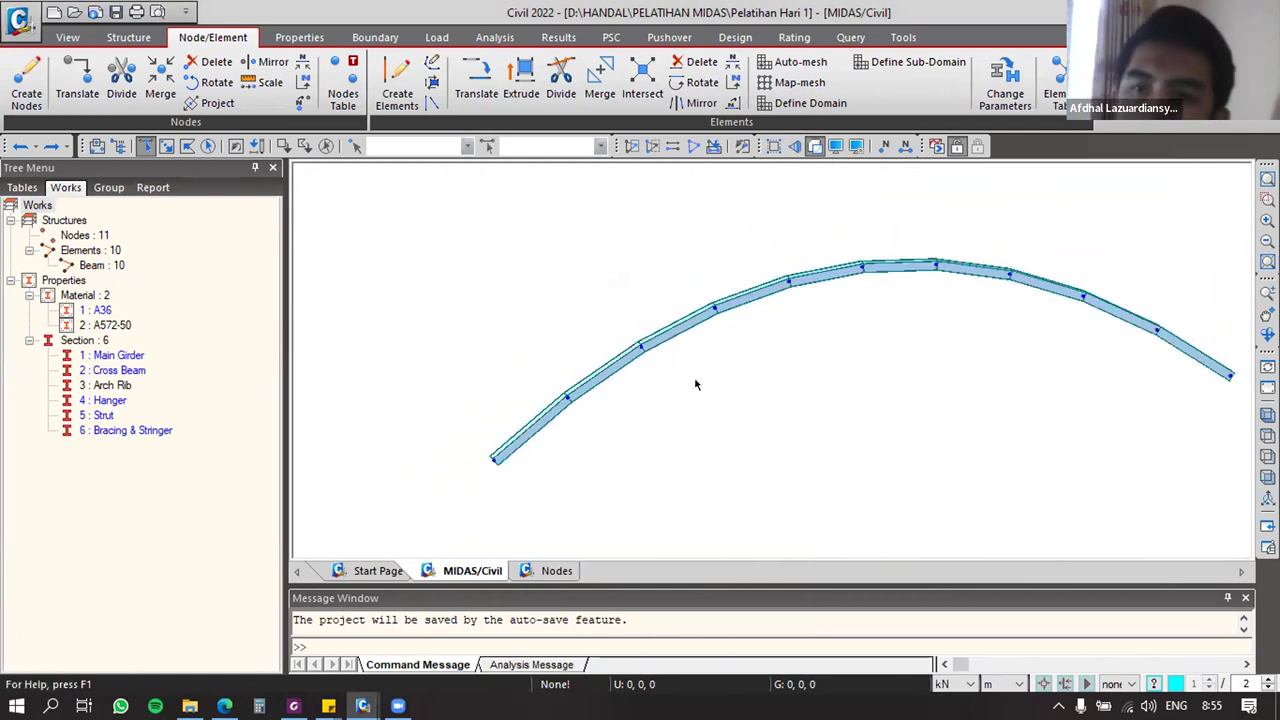
middle_drag(972, 331, 891, 297)
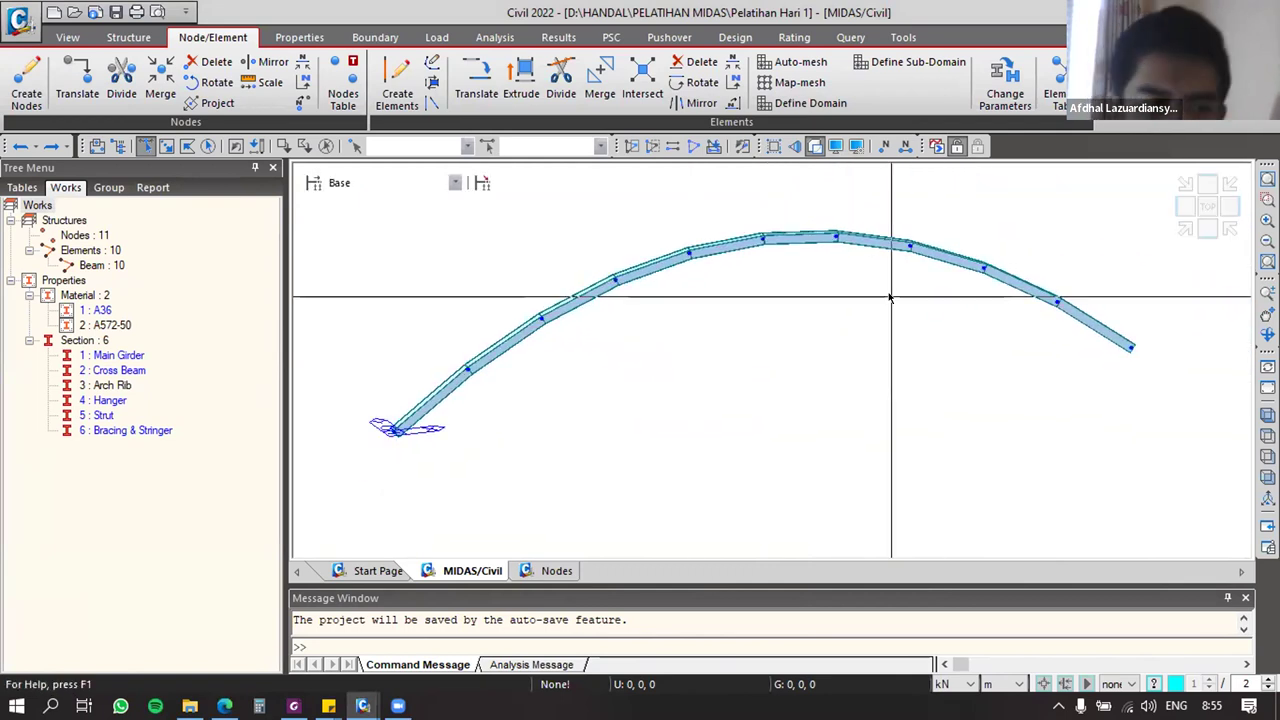
Step: Switch to the tutorial PDF in Foxit PhantomPDF, read the Extrude Elements instructions for generating the hangers, and return to MIDAS Civil
key(alt+Tab)
click(797, 281)
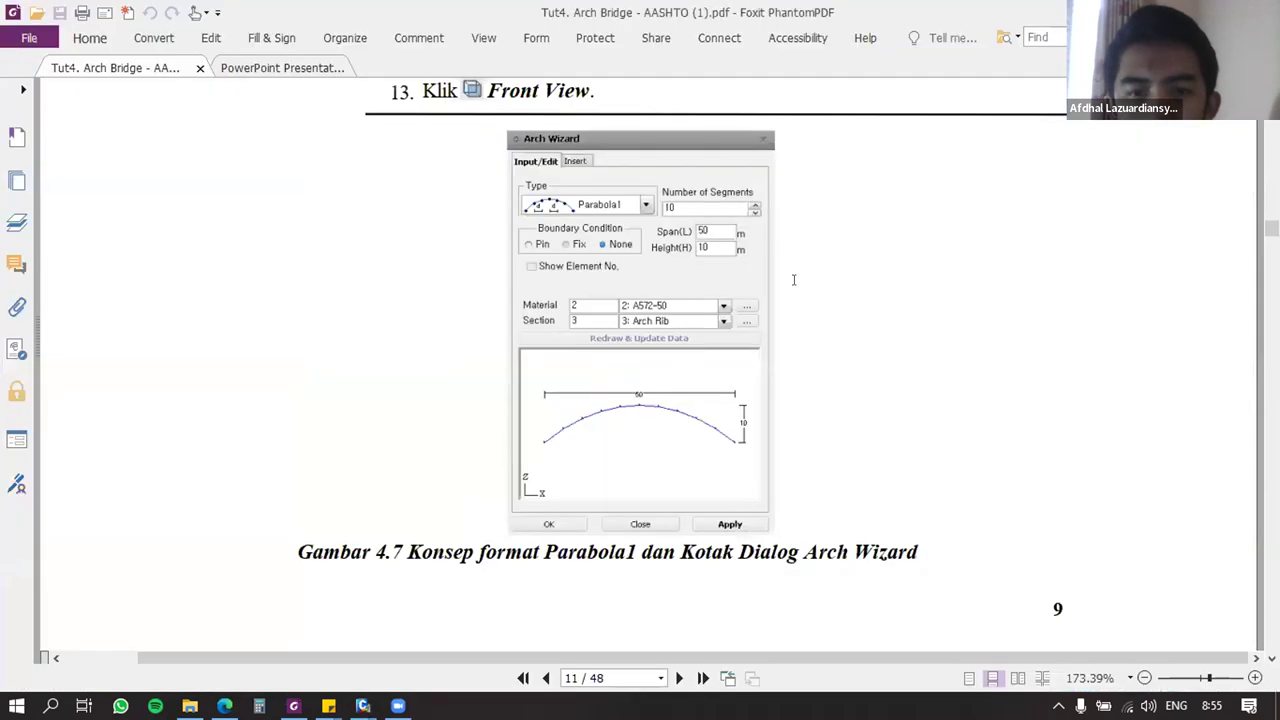
scroll(798, 288, down, 8)
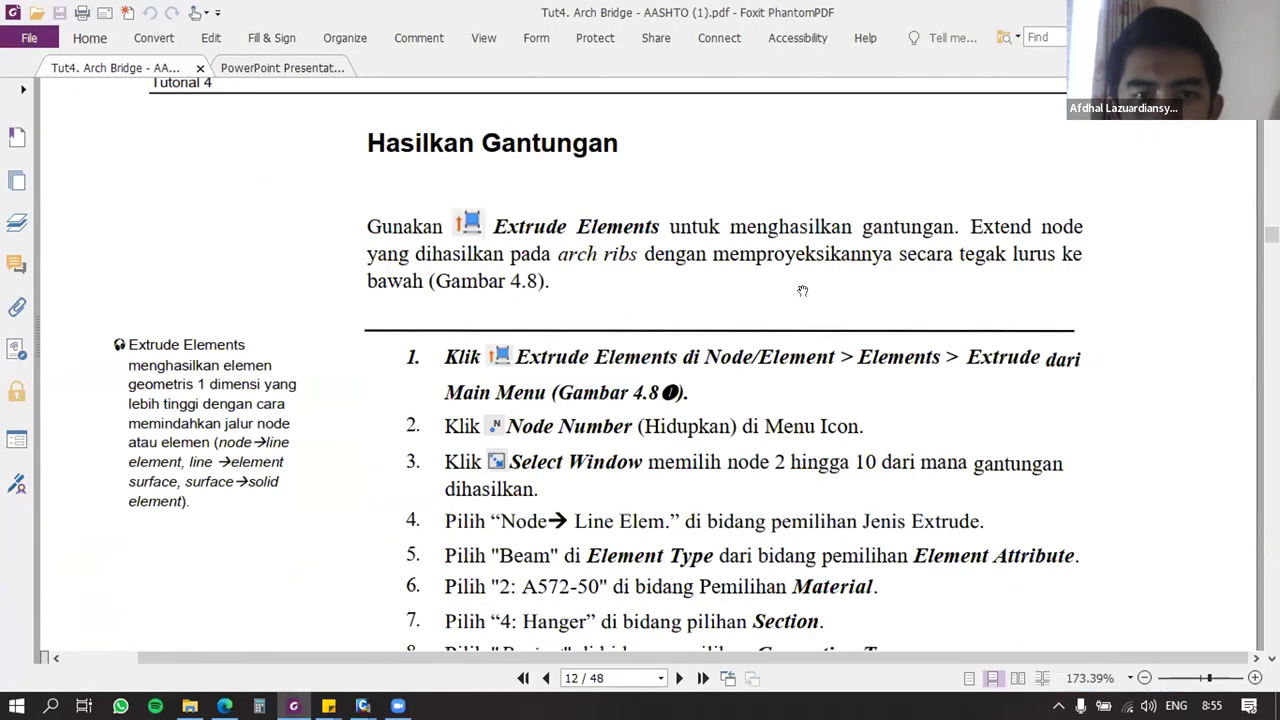
scroll(802, 291, down, 1)
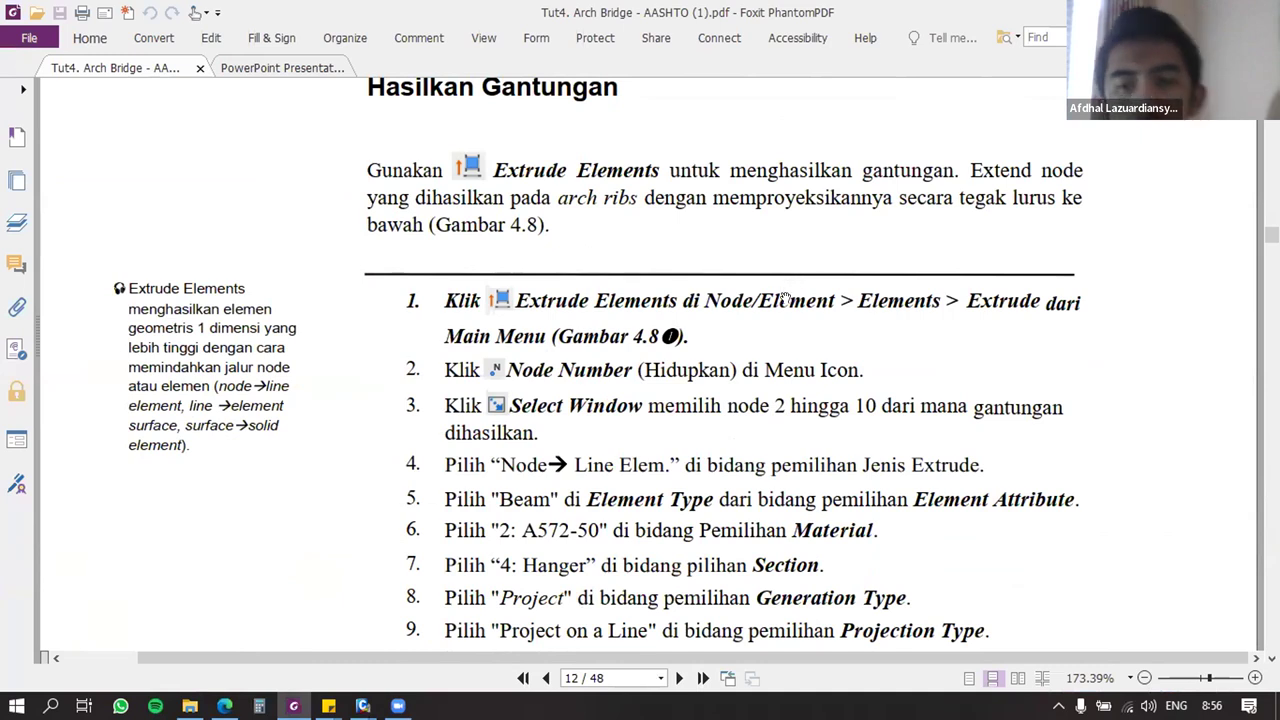
scroll(781, 295, down, 2)
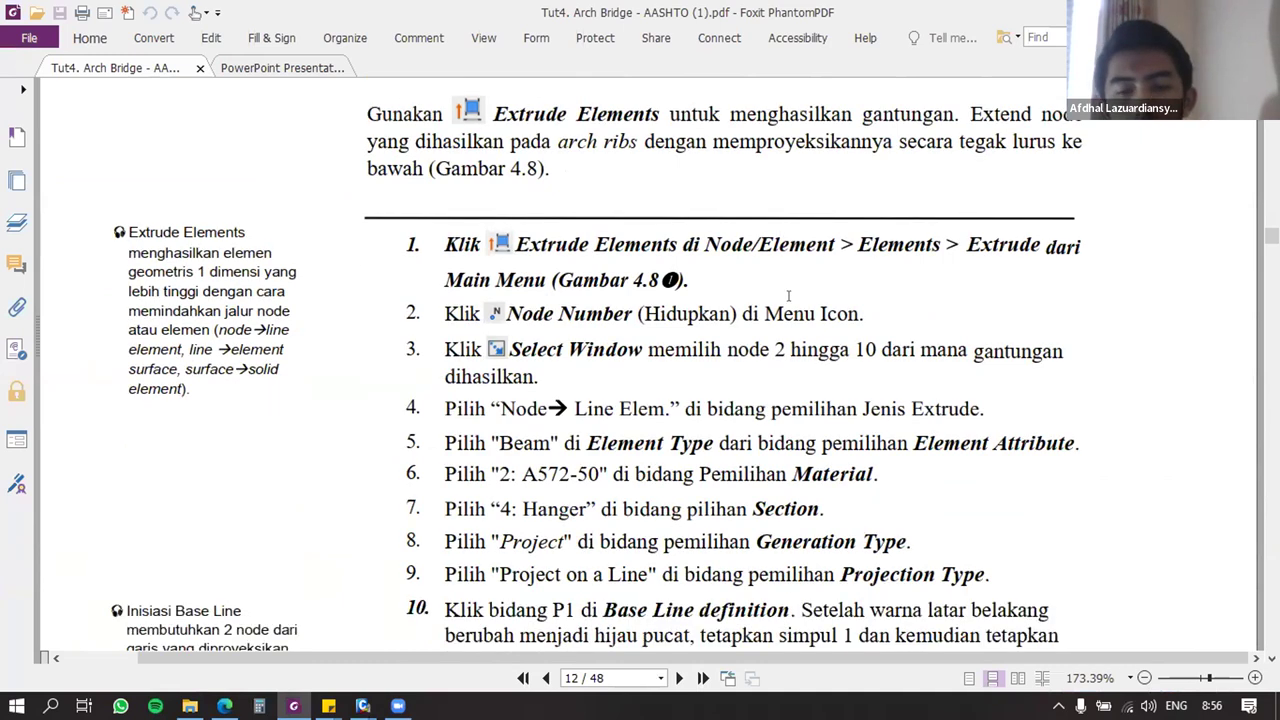
scroll(788, 297, up, 2)
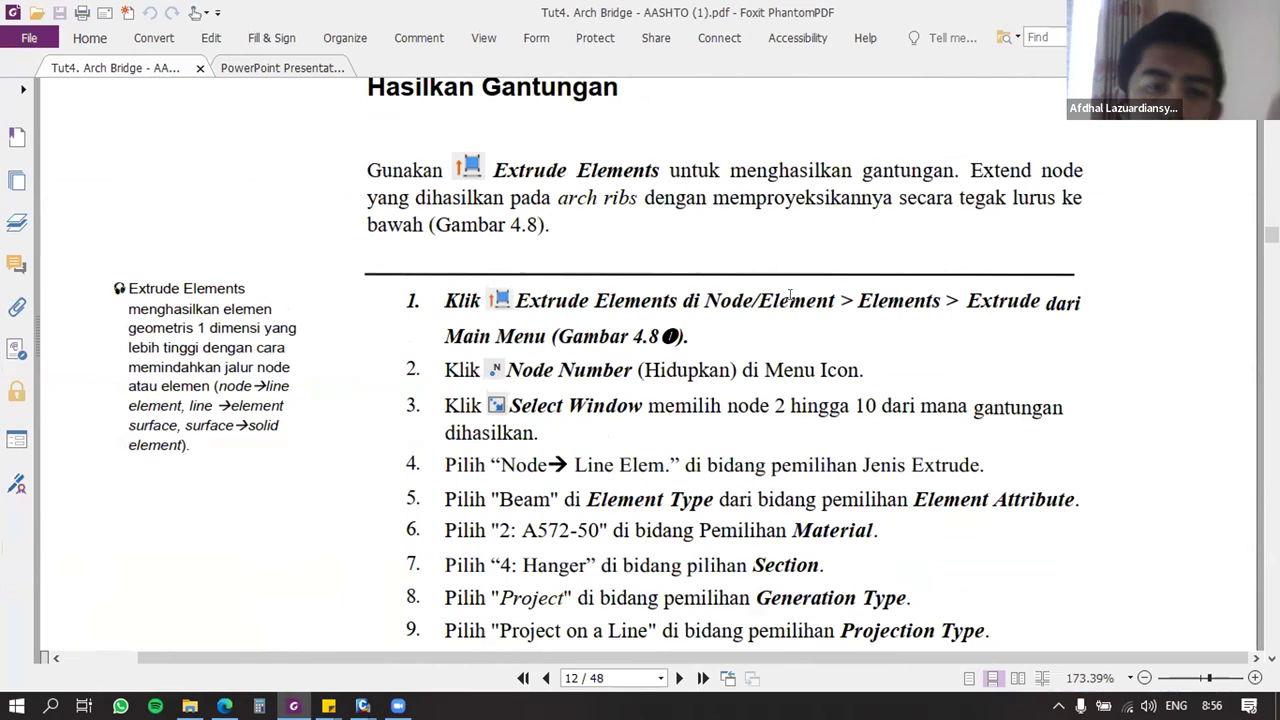
scroll(718, 287, down, 2)
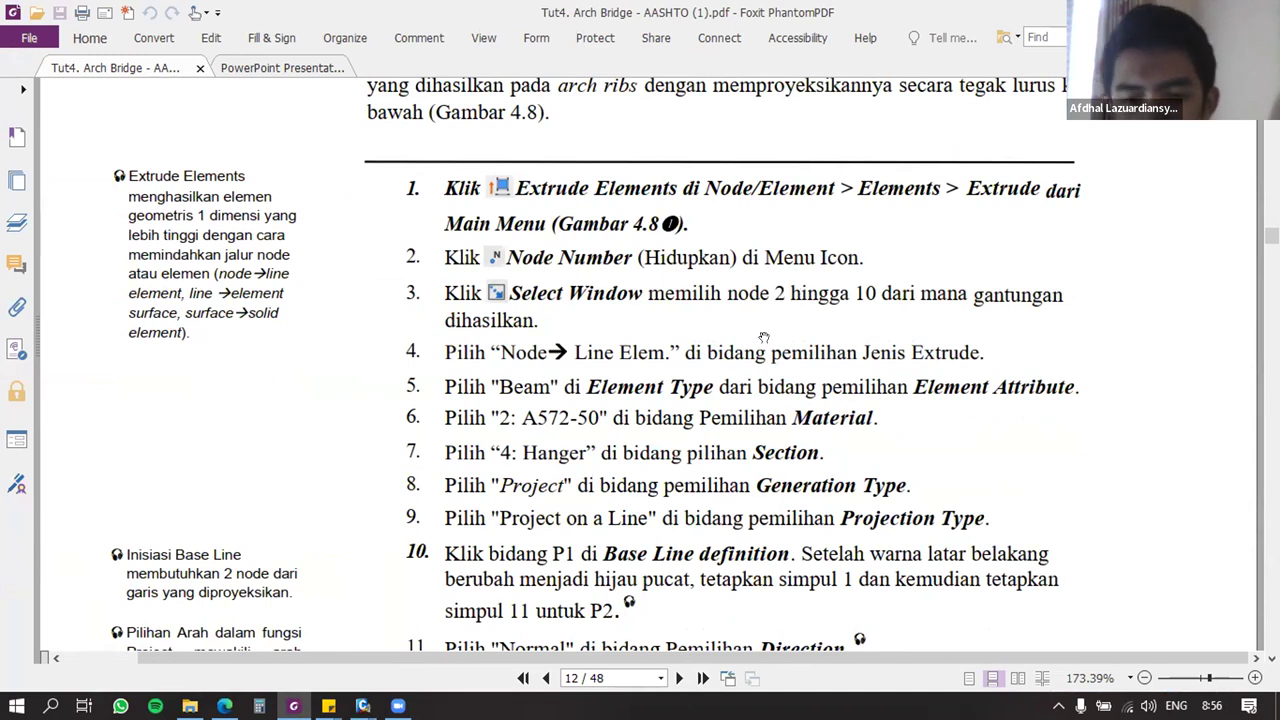
scroll(729, 400, up, 3)
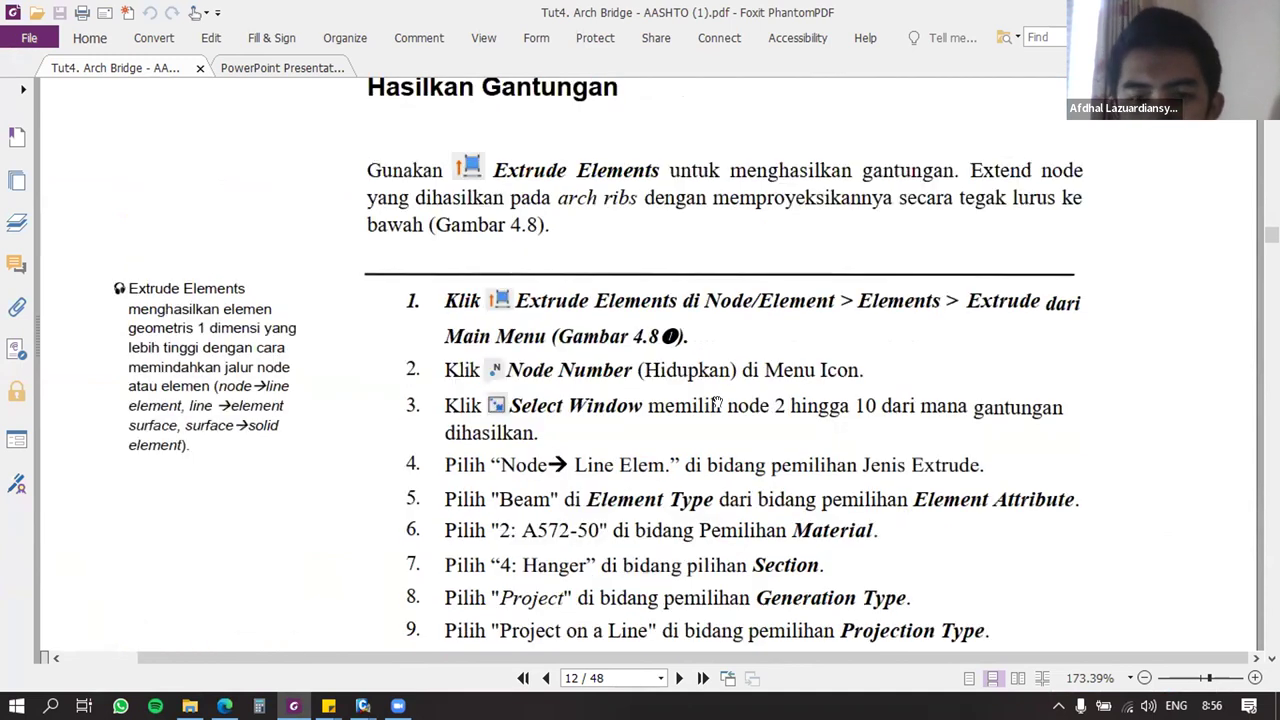
scroll(634, 372, down, 2)
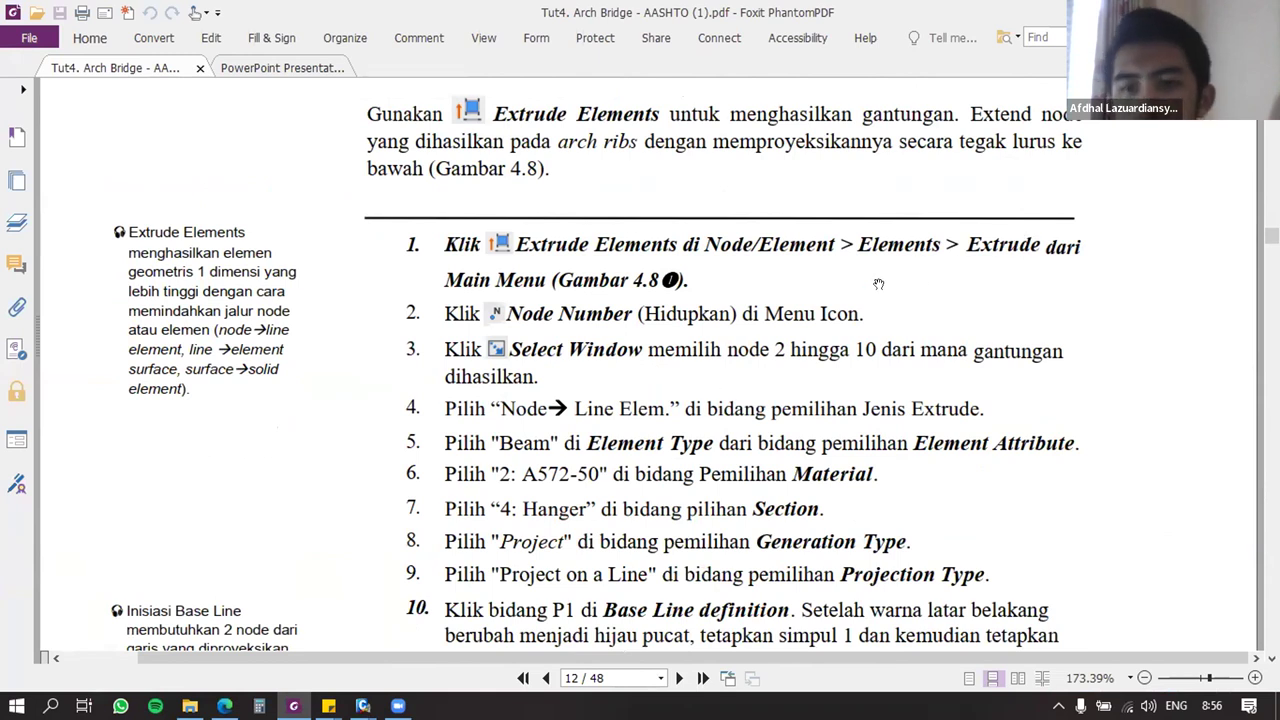
key(alt+Tab)
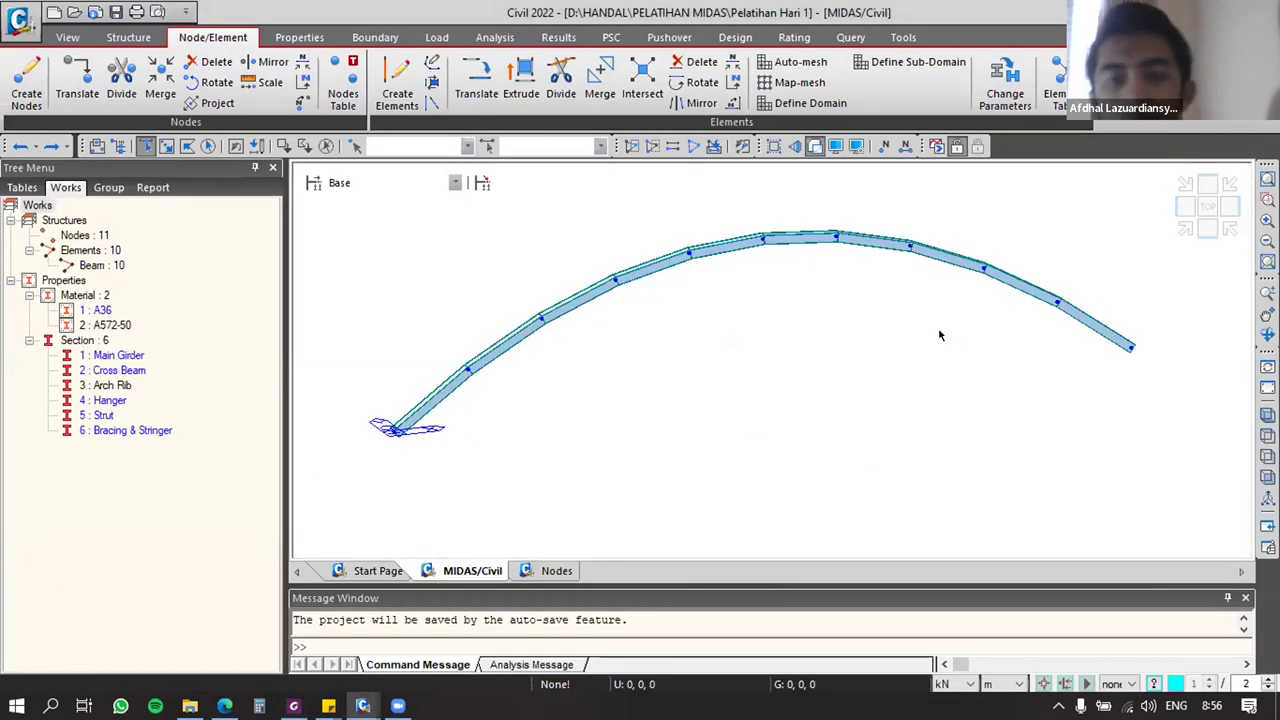
Step: Show the arch in front view and mark example hangers below its first nodes with temporary annotation strokes, clearing them at the end
click(1206, 230)
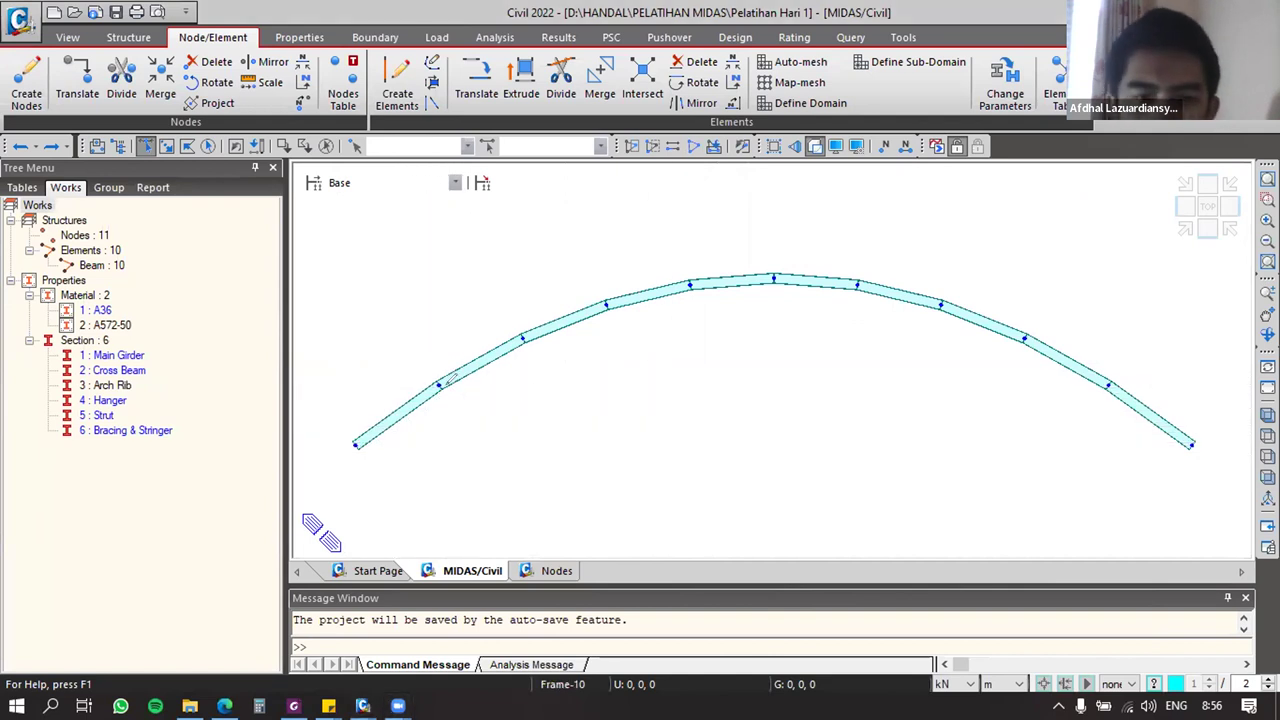
drag(439, 391, 434, 450)
drag(526, 332, 530, 432)
drag(603, 313, 624, 436)
drag(665, 291, 697, 405)
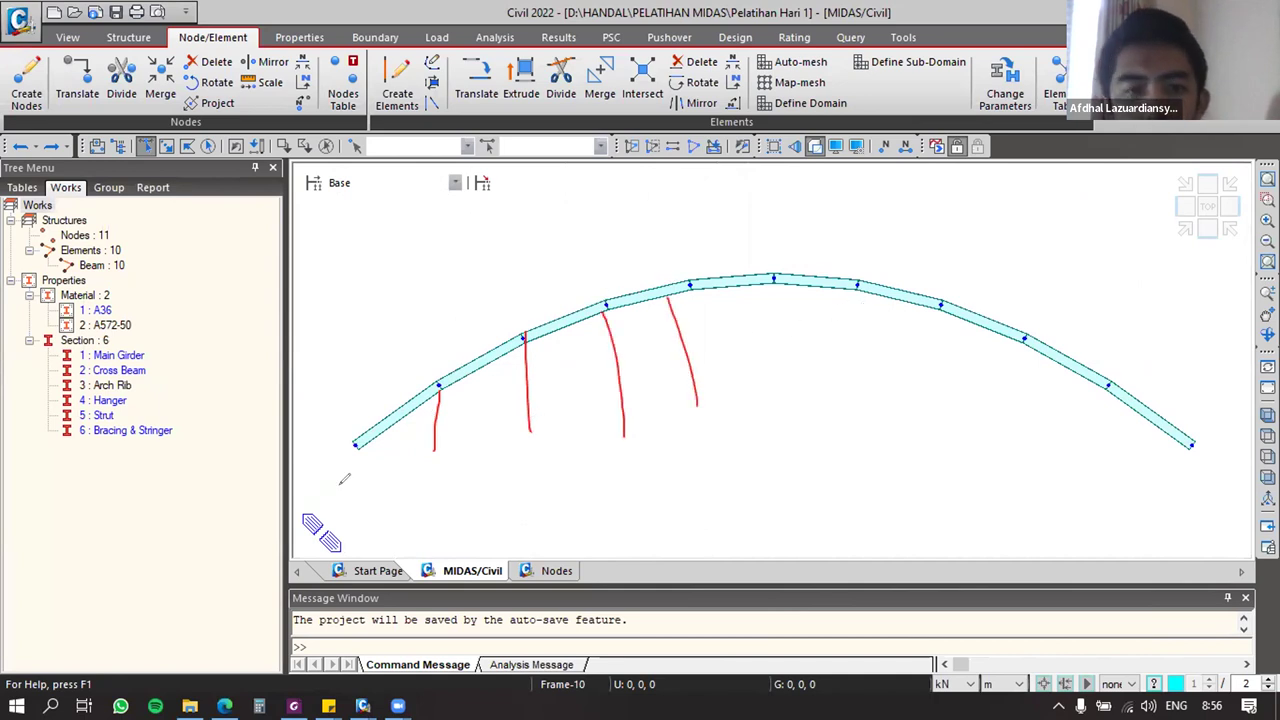
drag(436, 456, 445, 455)
drag(537, 432, 534, 444)
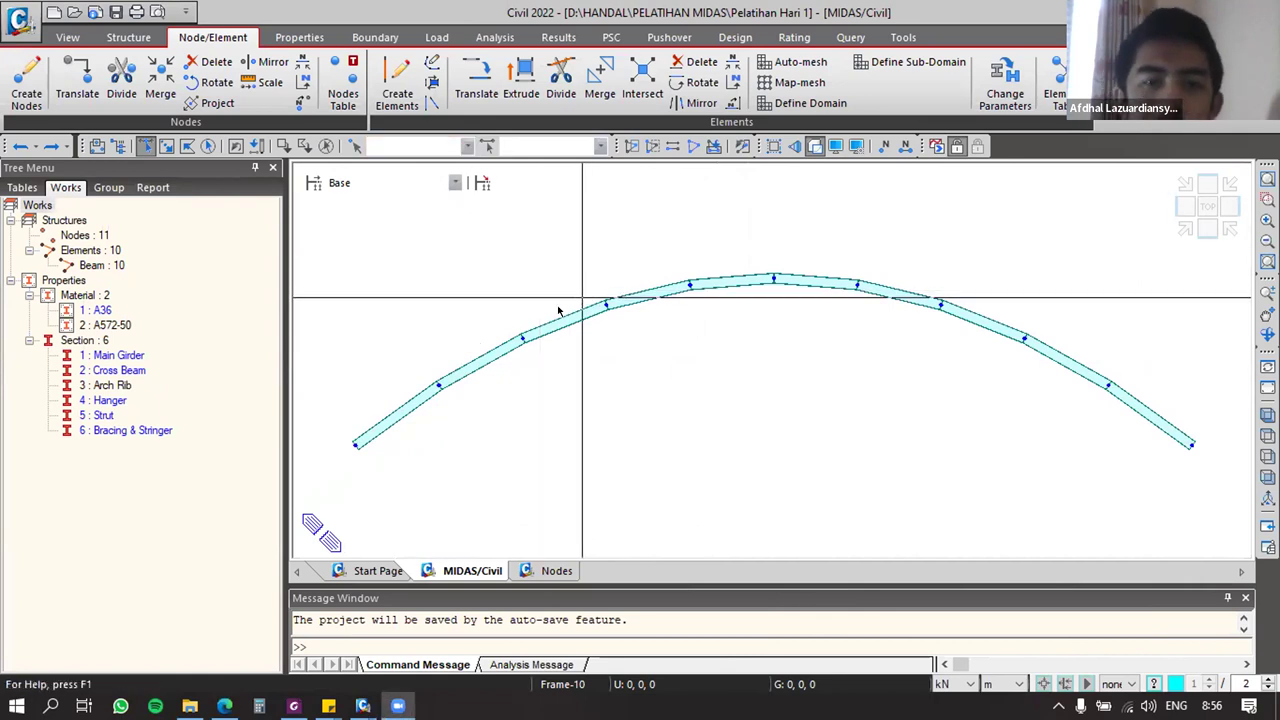
middle_drag(457, 274, 447, 262)
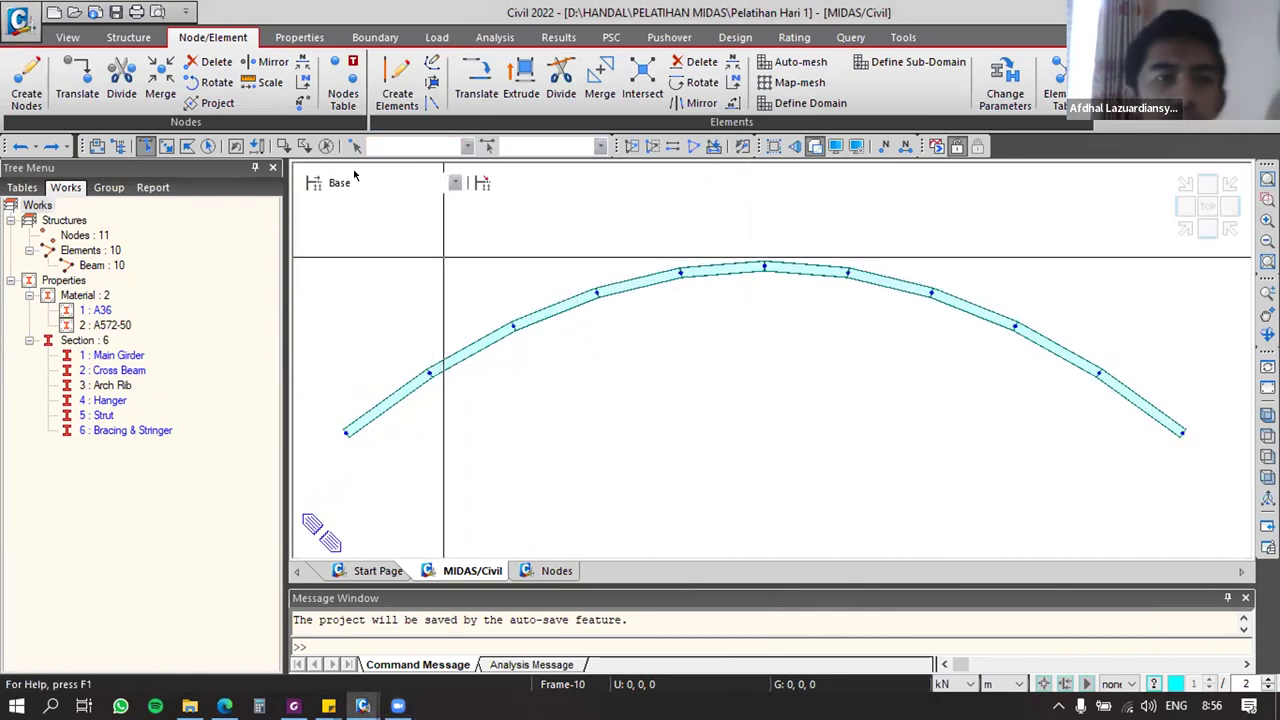
Step: Select the arch's starting node 1 for Translate Nodes and query its distance to node 2
drag(335, 420, 394, 473)
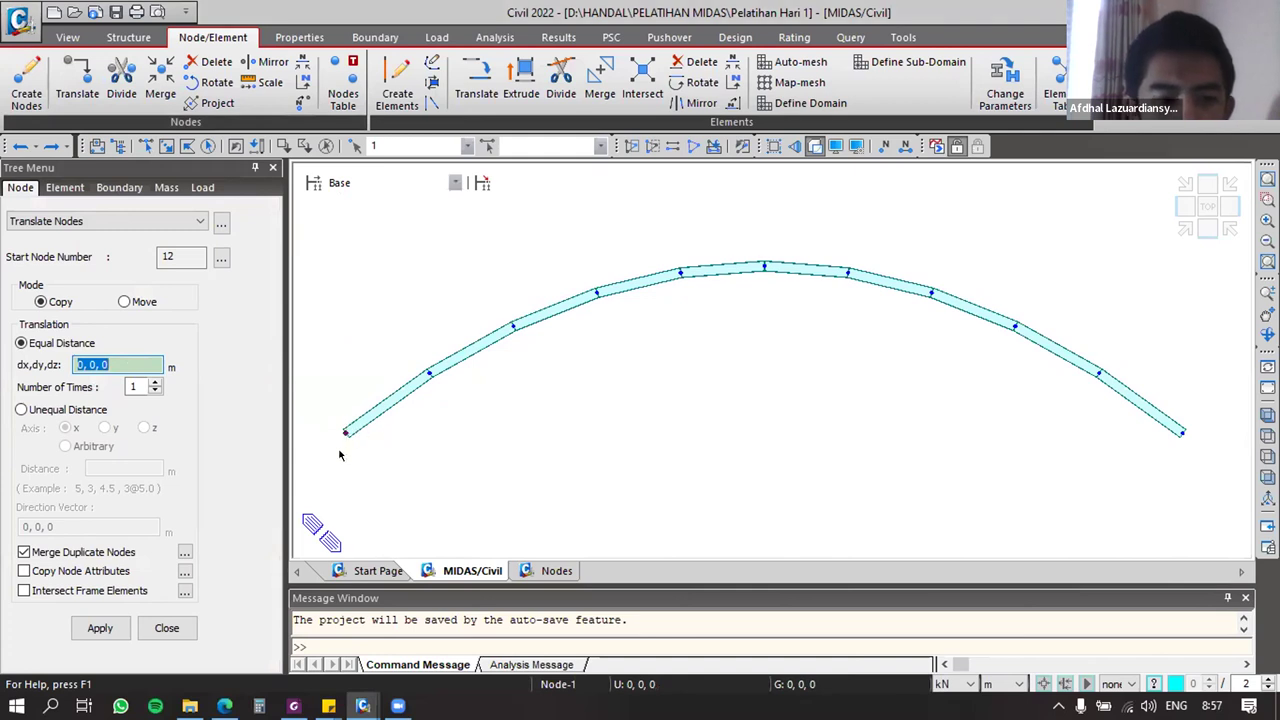
click(346, 432)
click(429, 375)
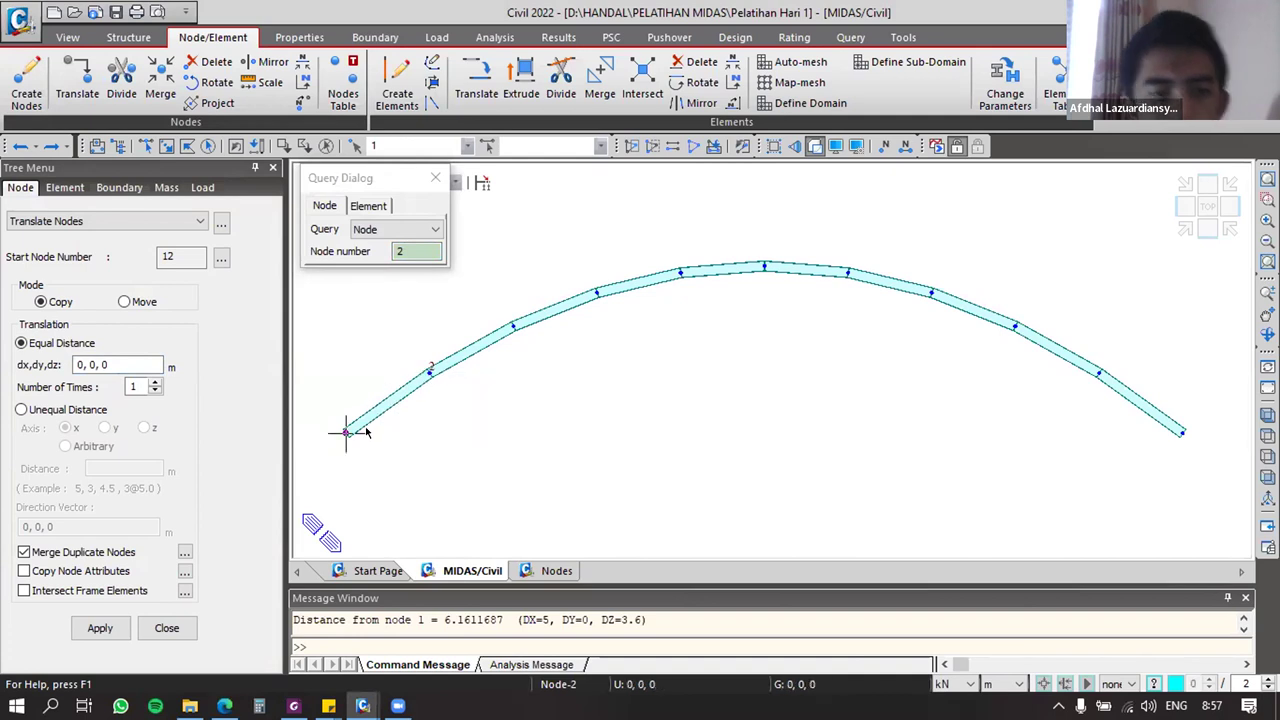
key(Escape)
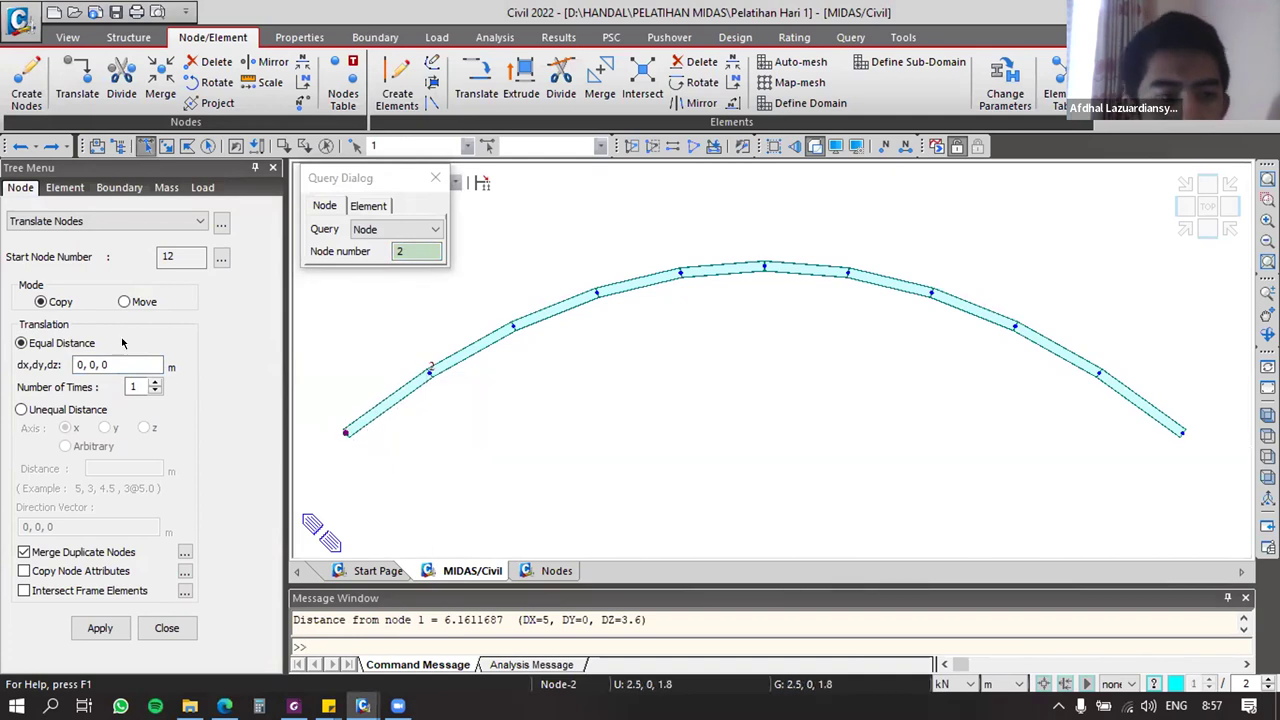
Step: Copy node 1 at equal distances of 5, 0, 0 m, 10 times, to create nodes along the arch's base line
drag(84, 364, 66, 371)
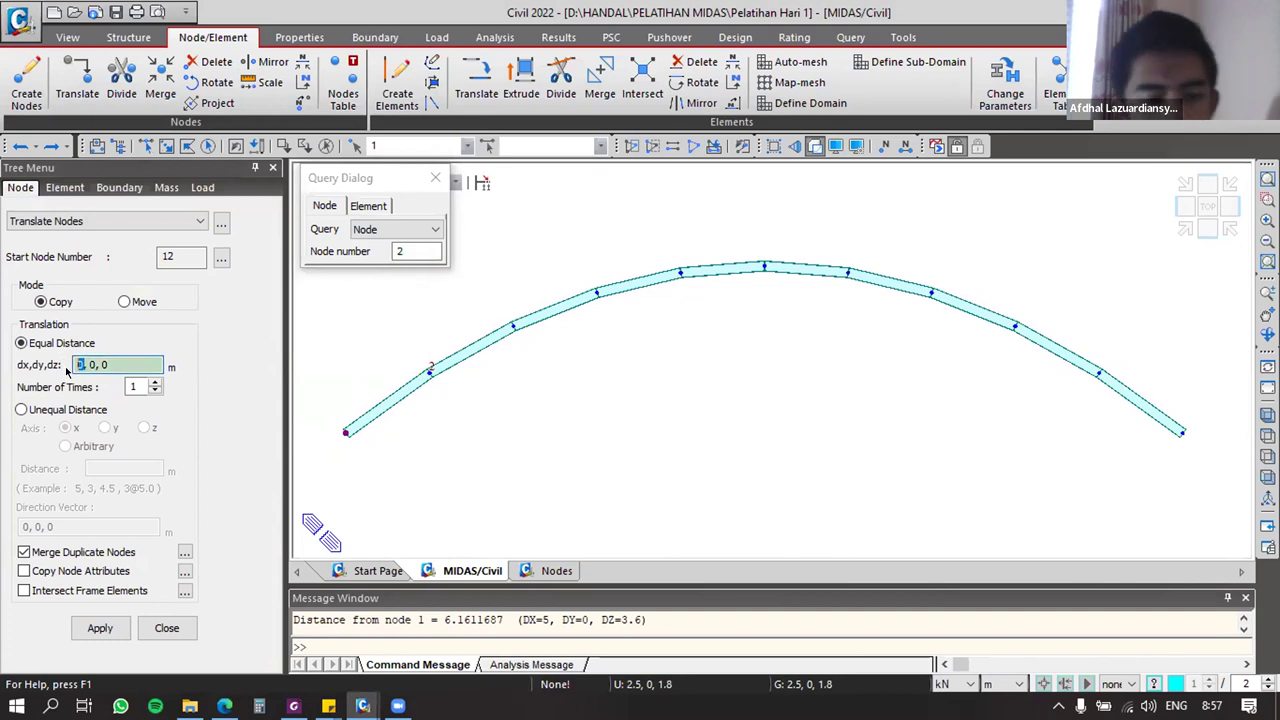
text(5)
drag(140, 388, 113, 394)
text(1)
click(100, 628)
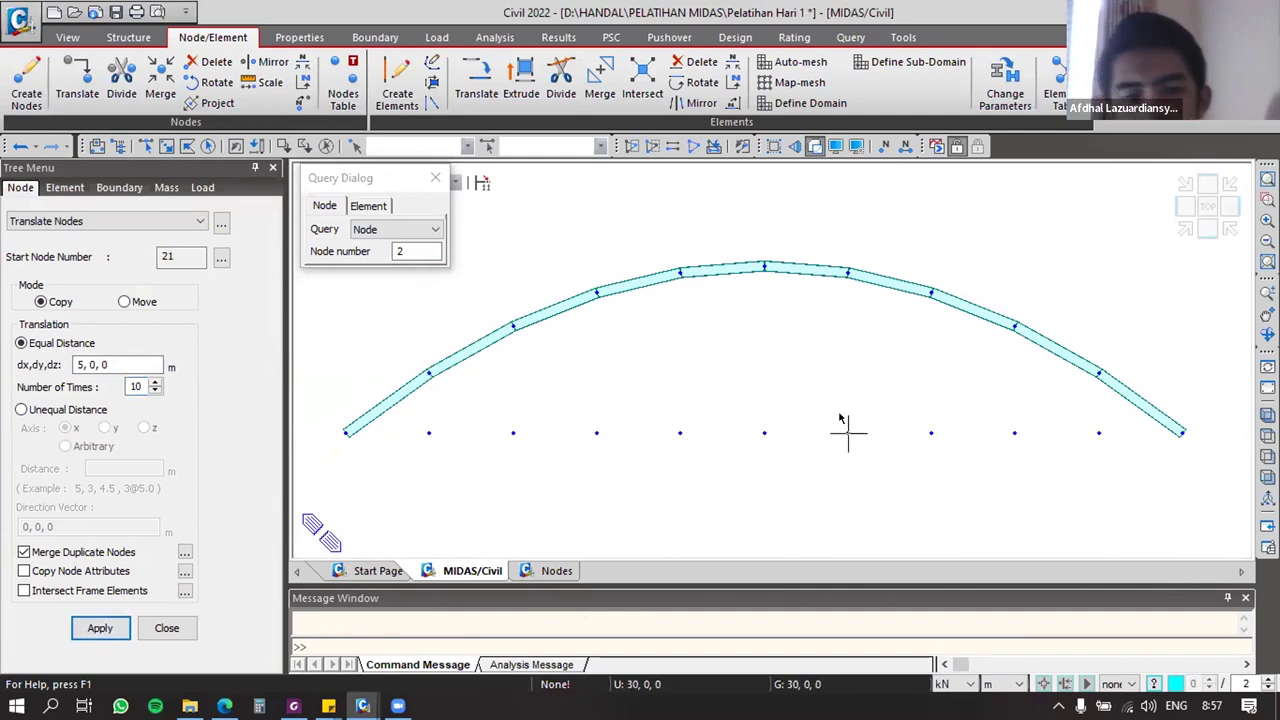
Step: Undo the node copies along the base line and return the model to the front view
click(147, 146)
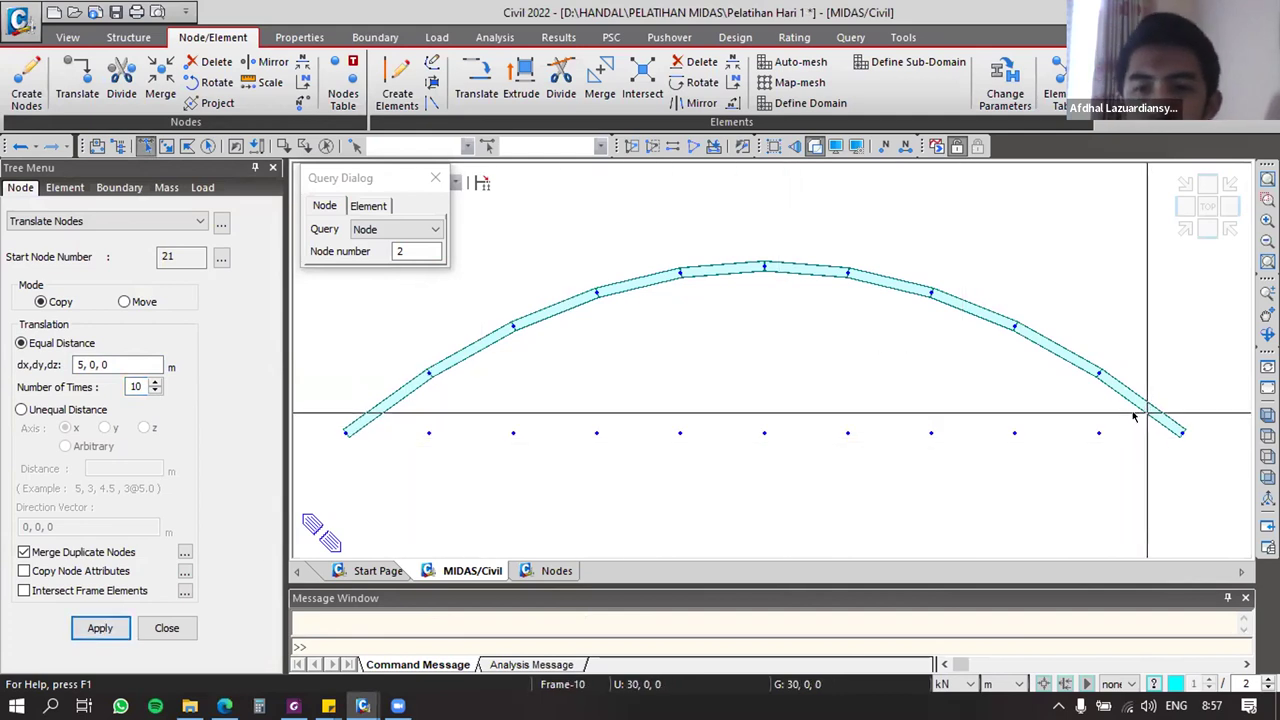
key(ctrl+z)
ctrl+middle_drag(714, 383, 818, 380)
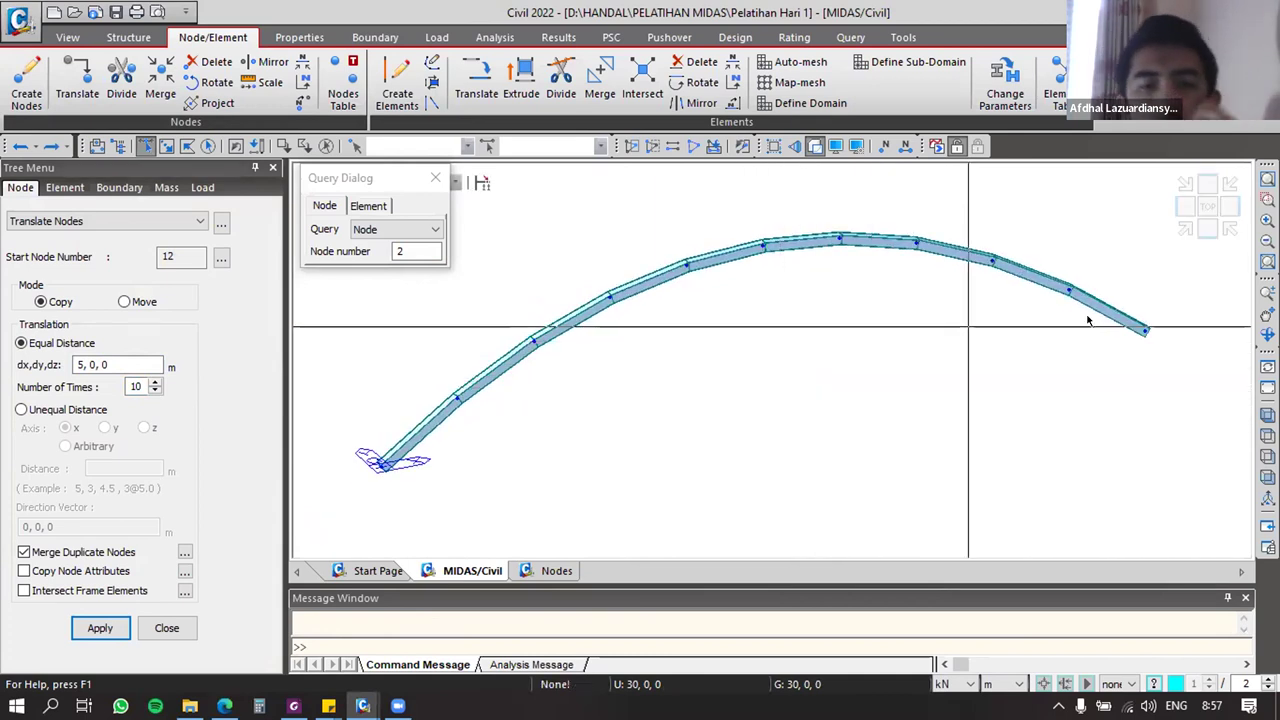
click(1203, 231)
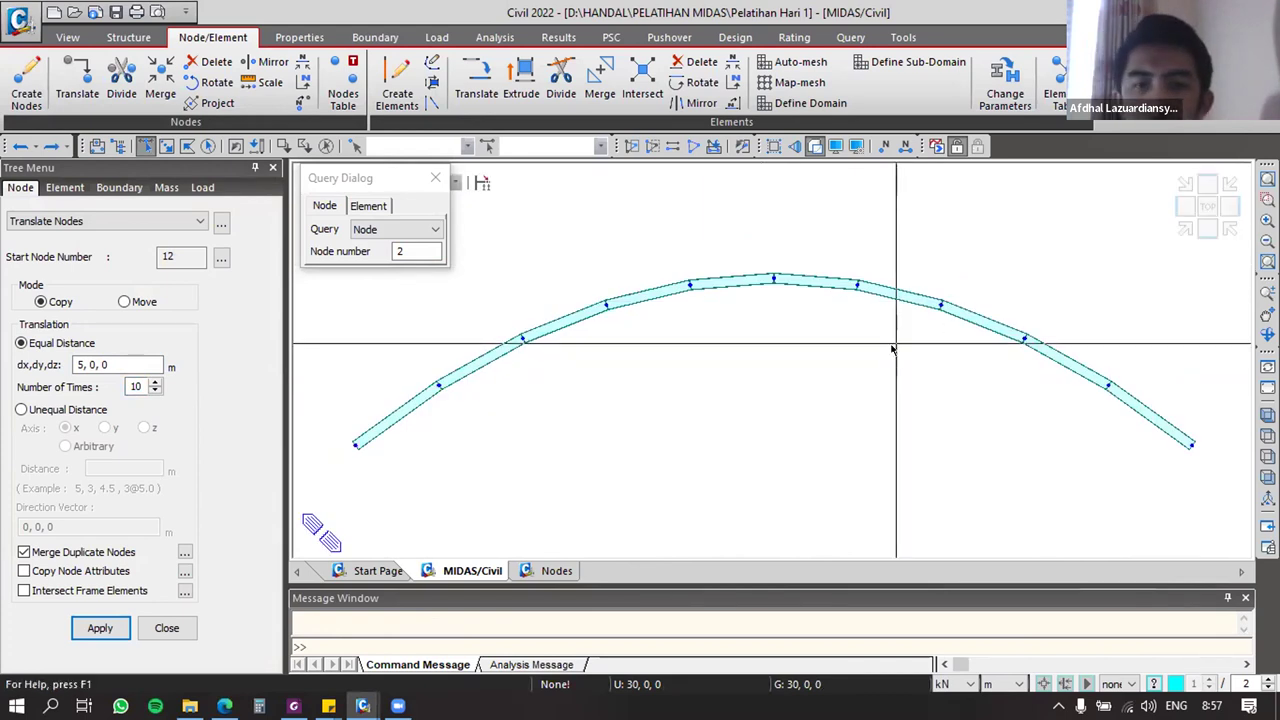
Step: Recheck the hanger instructions in the tutorial PDF, turn on node numbers in MIDAS Civil and close the Query dialog
click(293, 706)
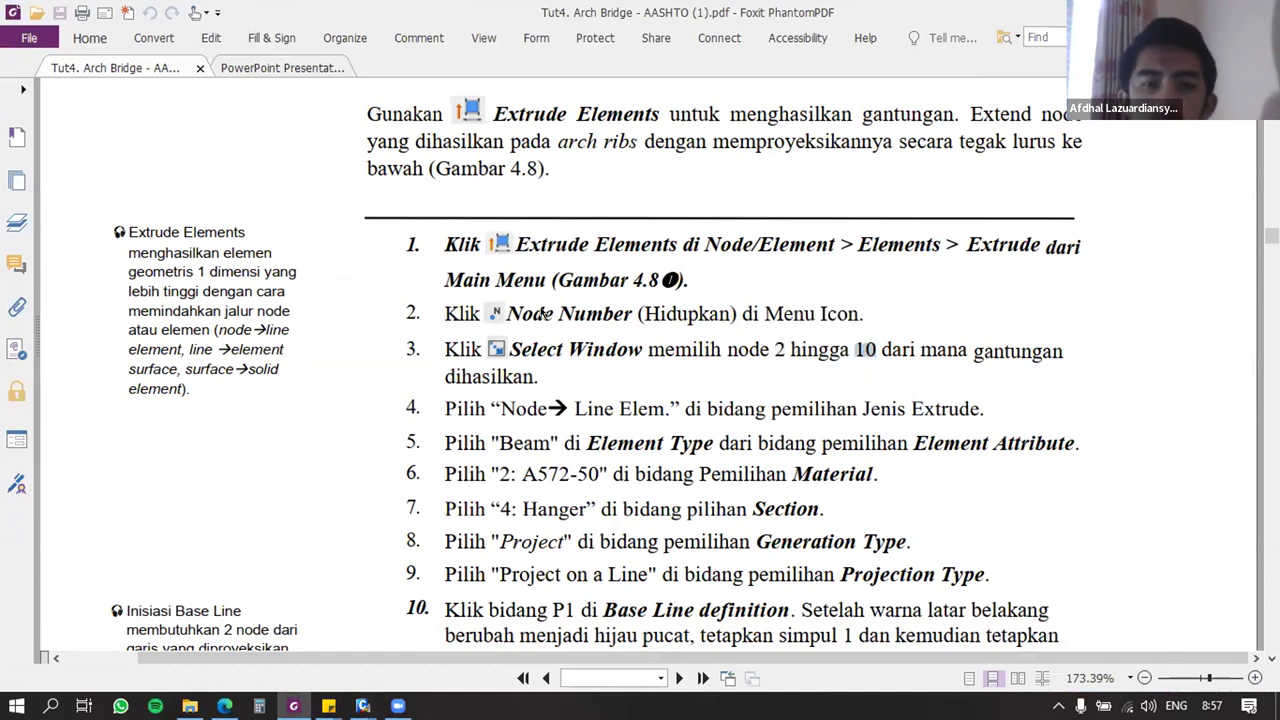
key(alt+Tab)
middle_drag(698, 371, 749, 363)
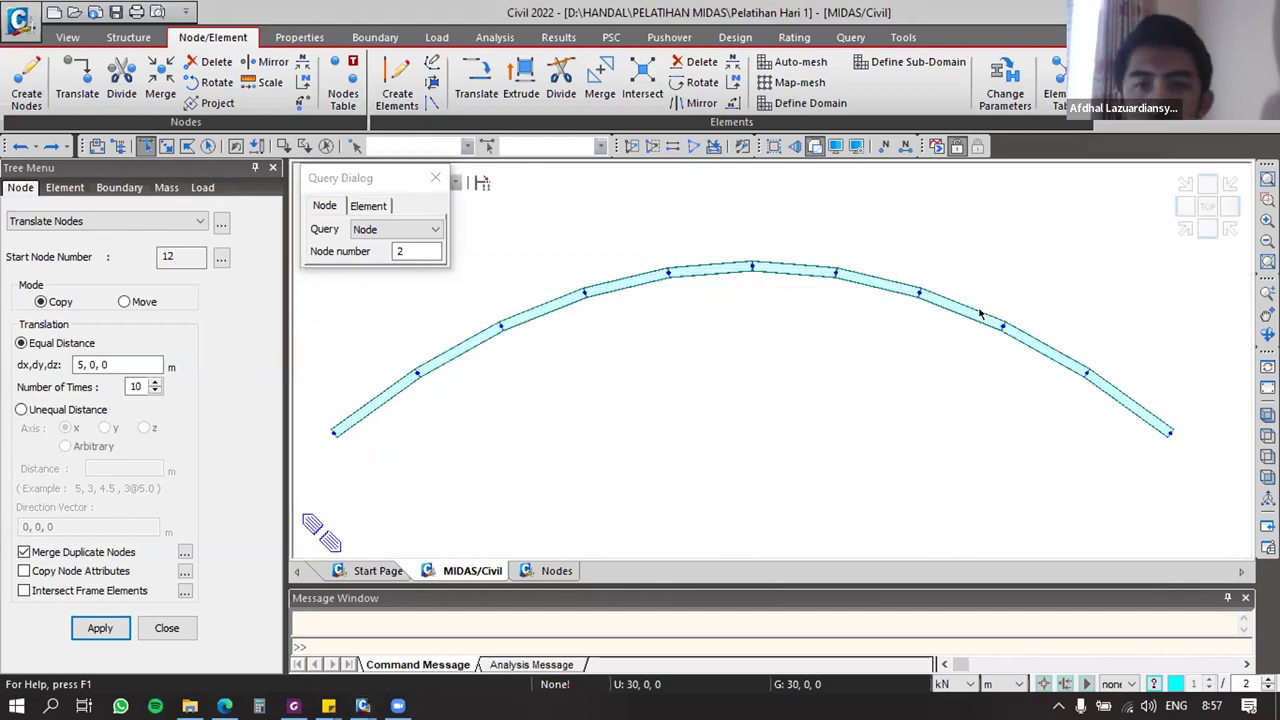
click(886, 147)
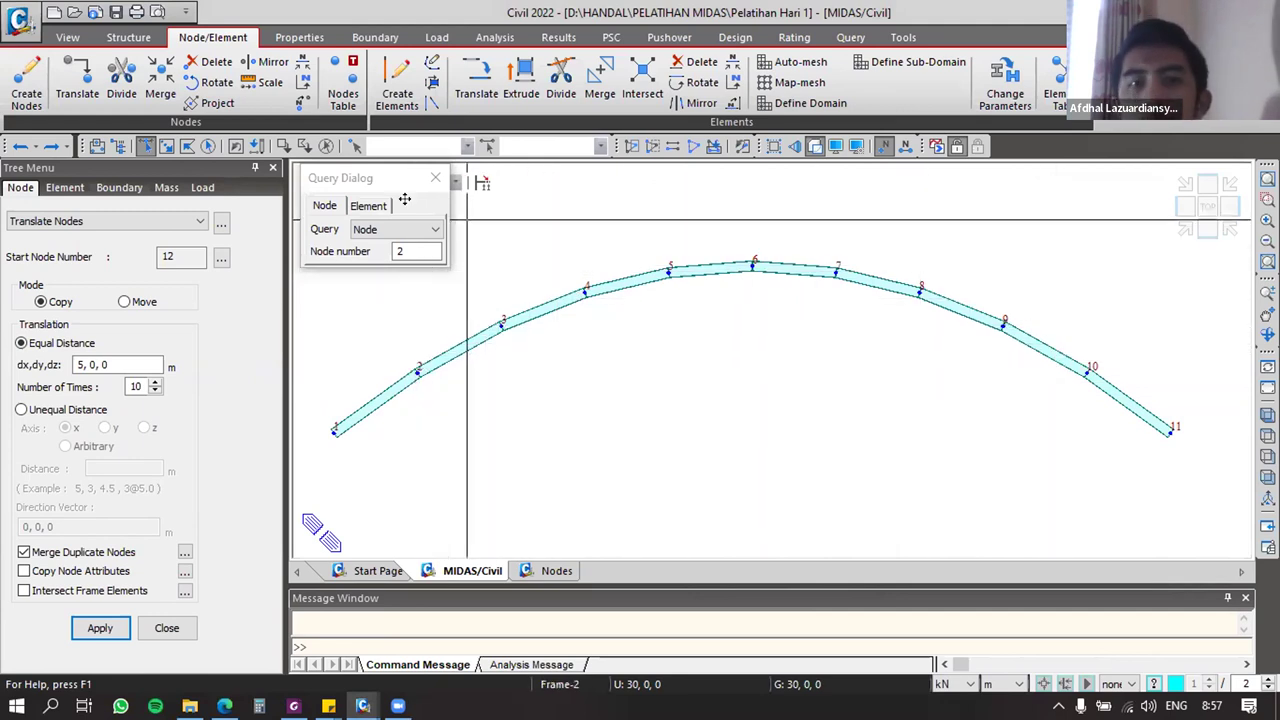
click(433, 181)
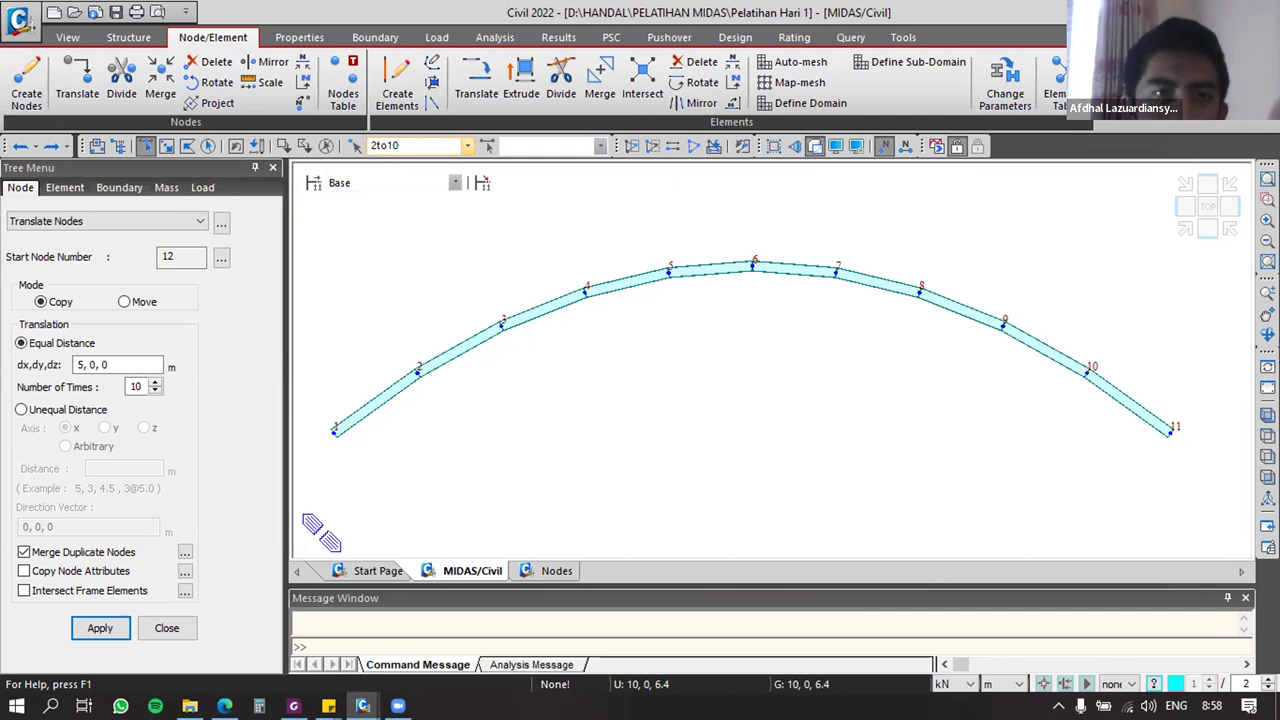
Step: Select the arch nodes by the number range 2to10 and clear the selection
key(Return)
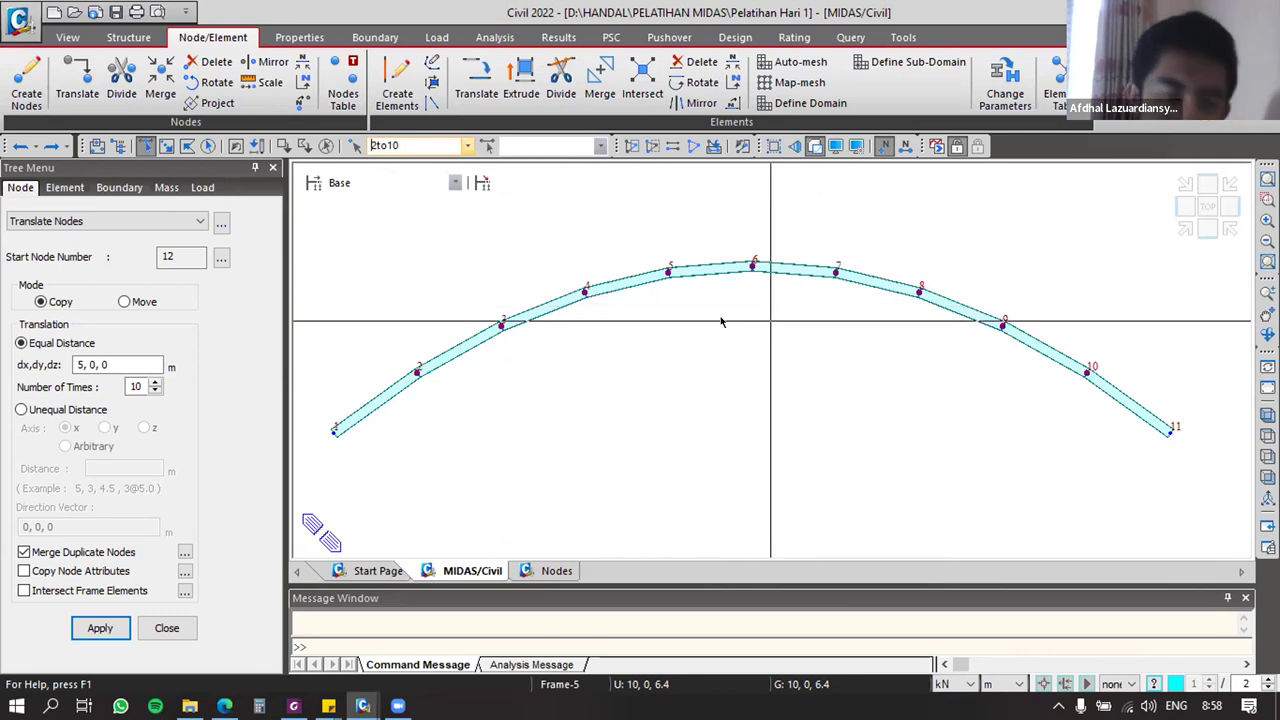
key(Escape)
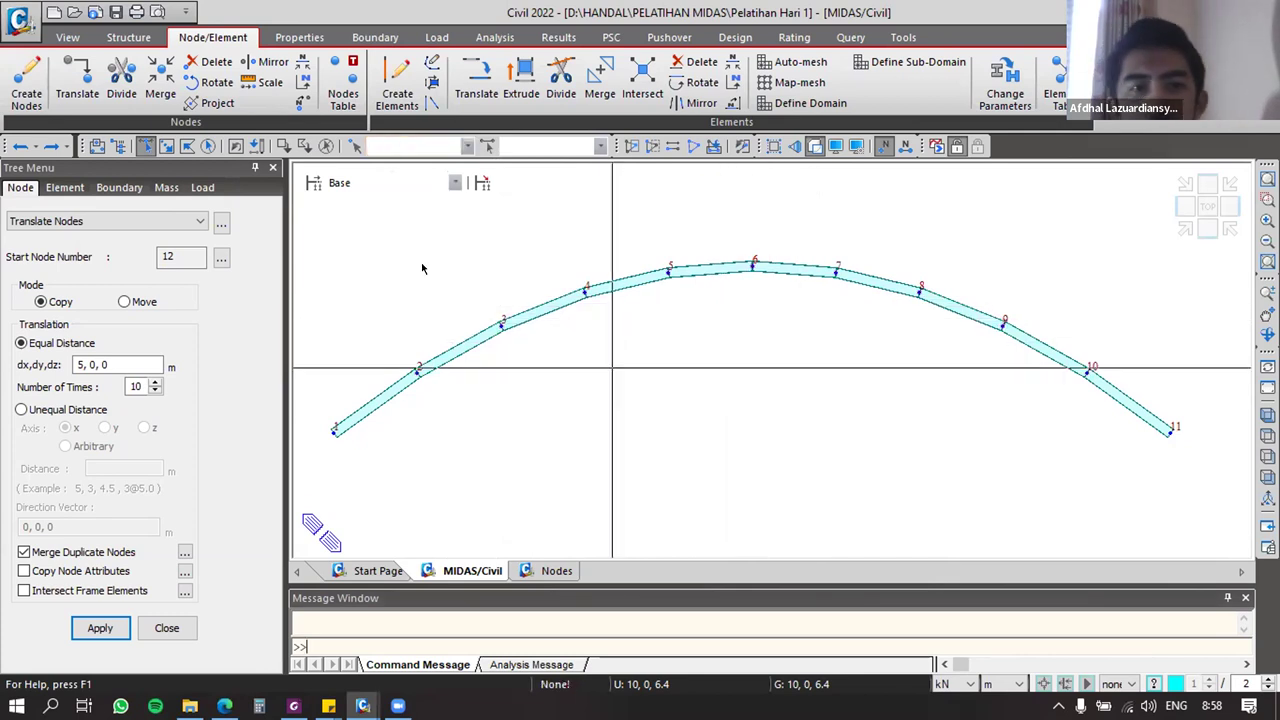
Step: Select nodes 2 and 3 individually and nodes 4, 5 and 6 with selection windows, and clear the selection
click(418, 372)
click(502, 326)
drag(556, 258, 620, 331)
drag(637, 240, 711, 319)
drag(700, 201, 799, 297)
key(Escape)
Step: Select around nodes 5, 4 and 3 with windows drawn in the reverse direction, and clear the selection
drag(681, 247, 654, 366)
drag(608, 237, 549, 350)
drag(529, 278, 444, 368)
key(Escape)
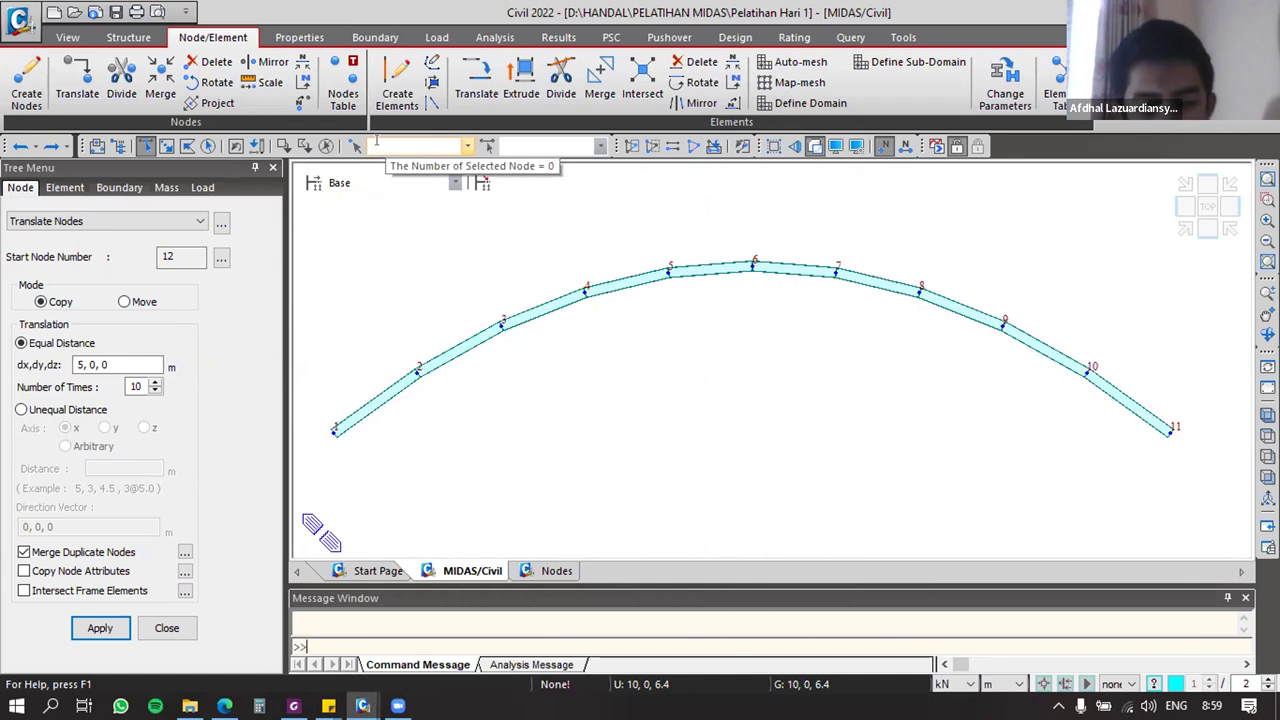
Step: Select the arch rib nodes with the number range 2to10
text(1T)
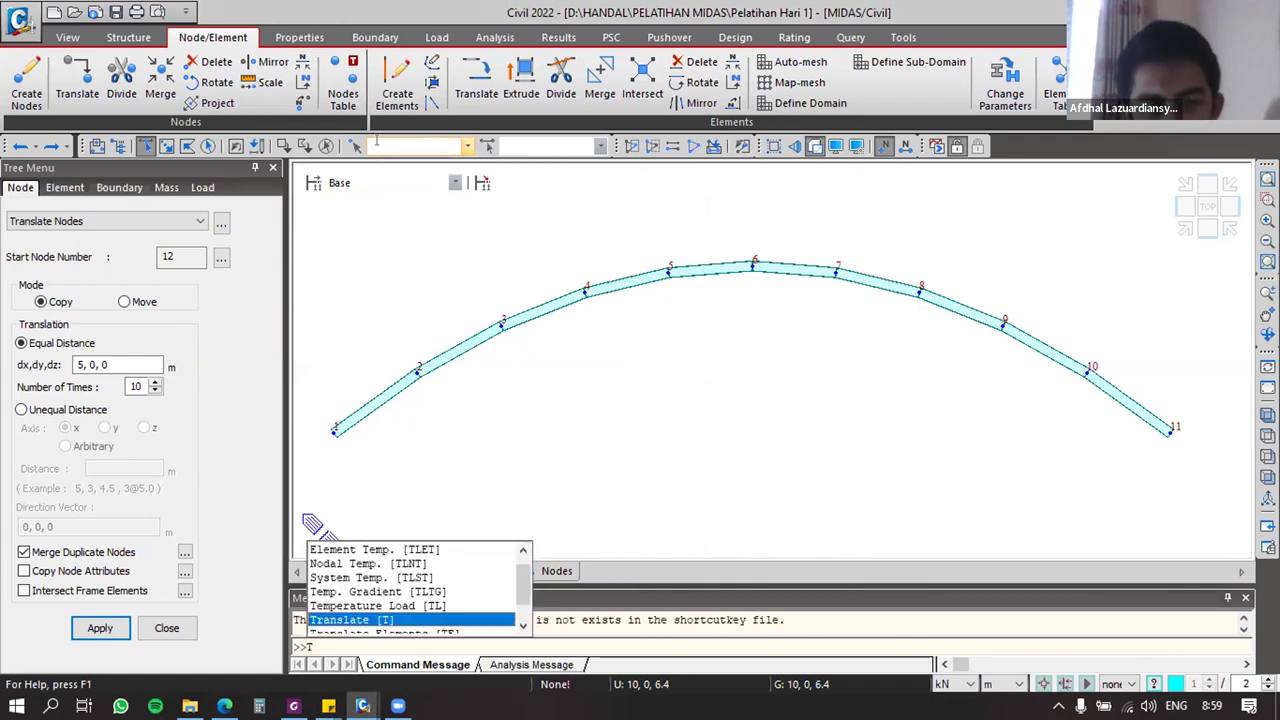
click(376, 141)
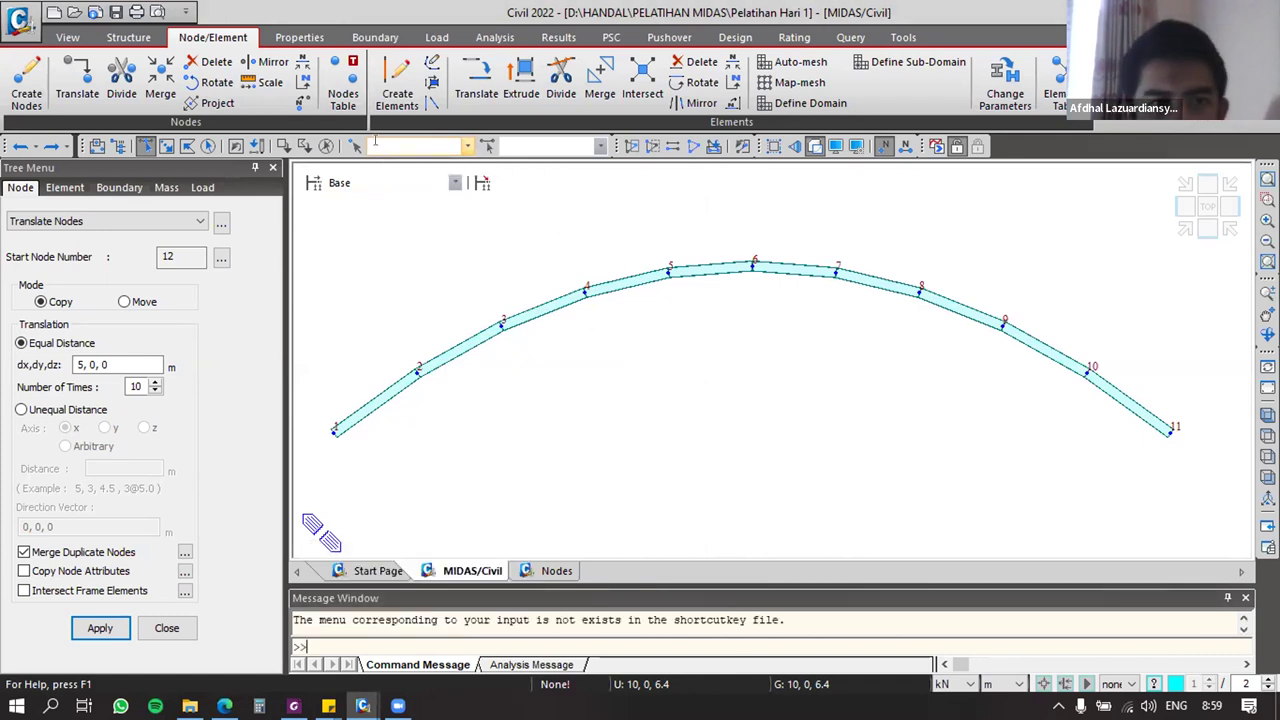
text(2to10)
key(Return)
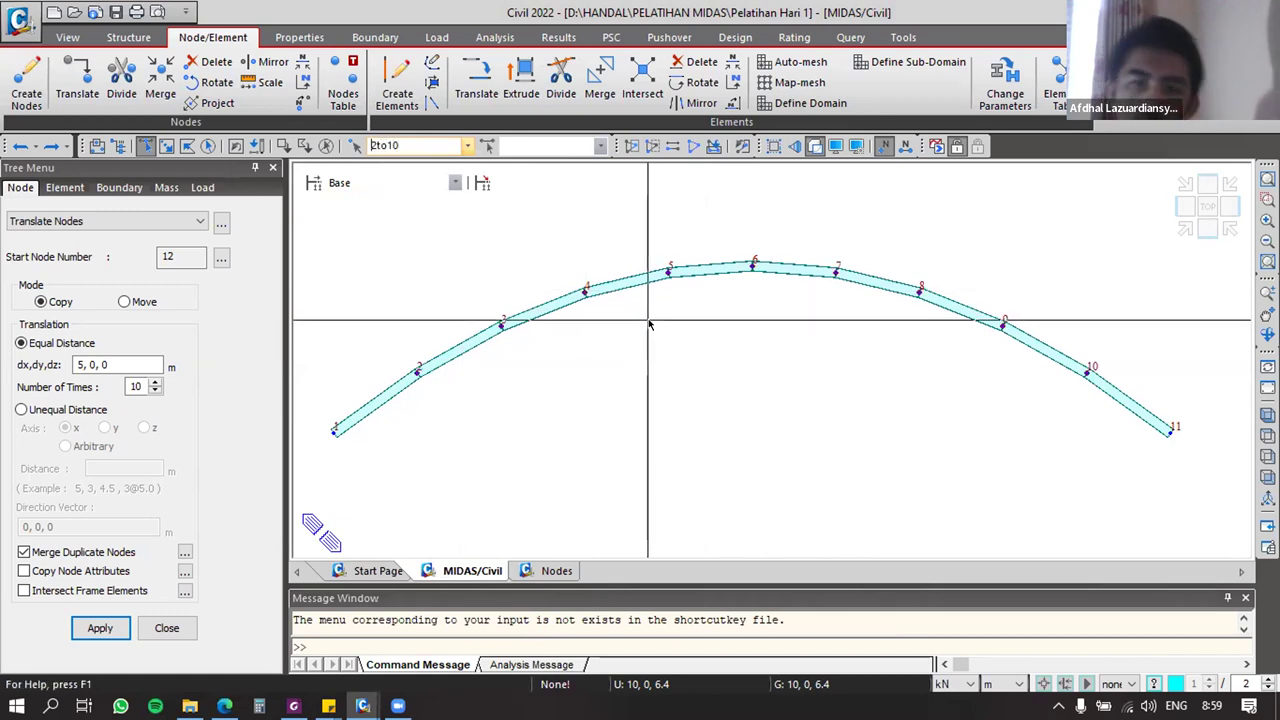
middle_drag(773, 457, 770, 444)
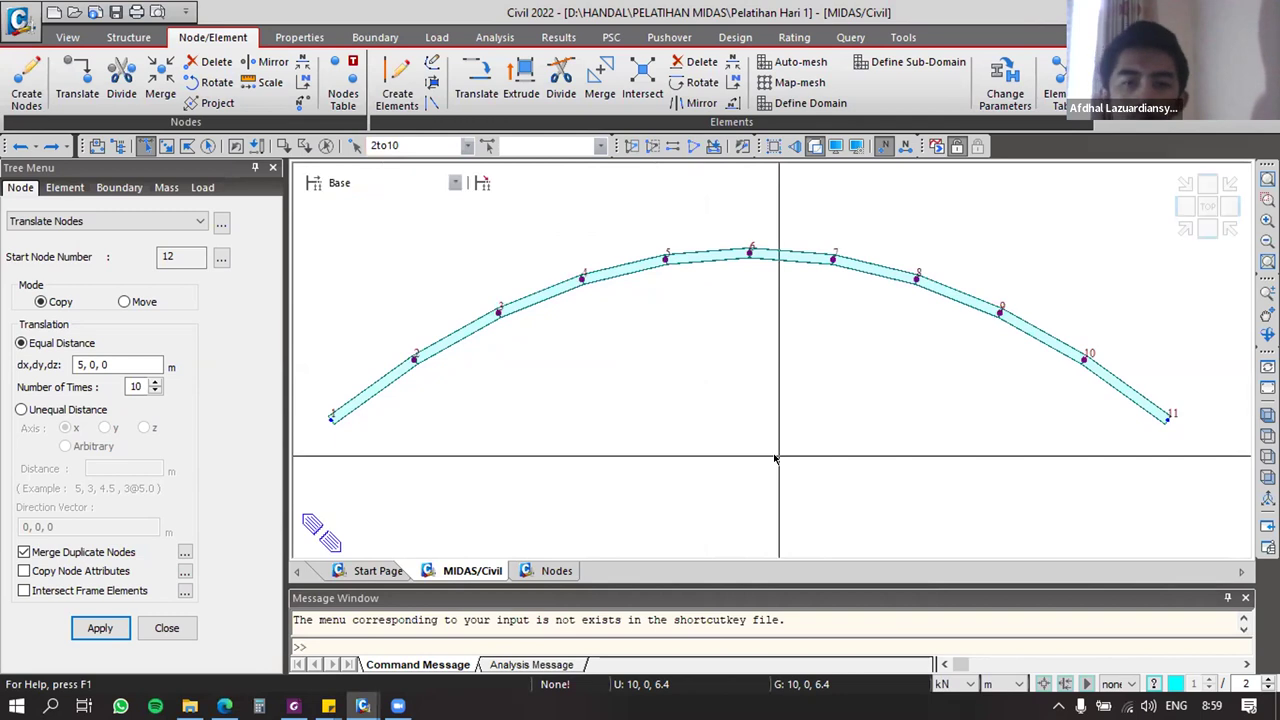
Step: Recheck the hanger steps in the tutorial PDF in Foxit PhantomPDF and start Extrude Elements in MIDAS Civil
key(alt+Tab)
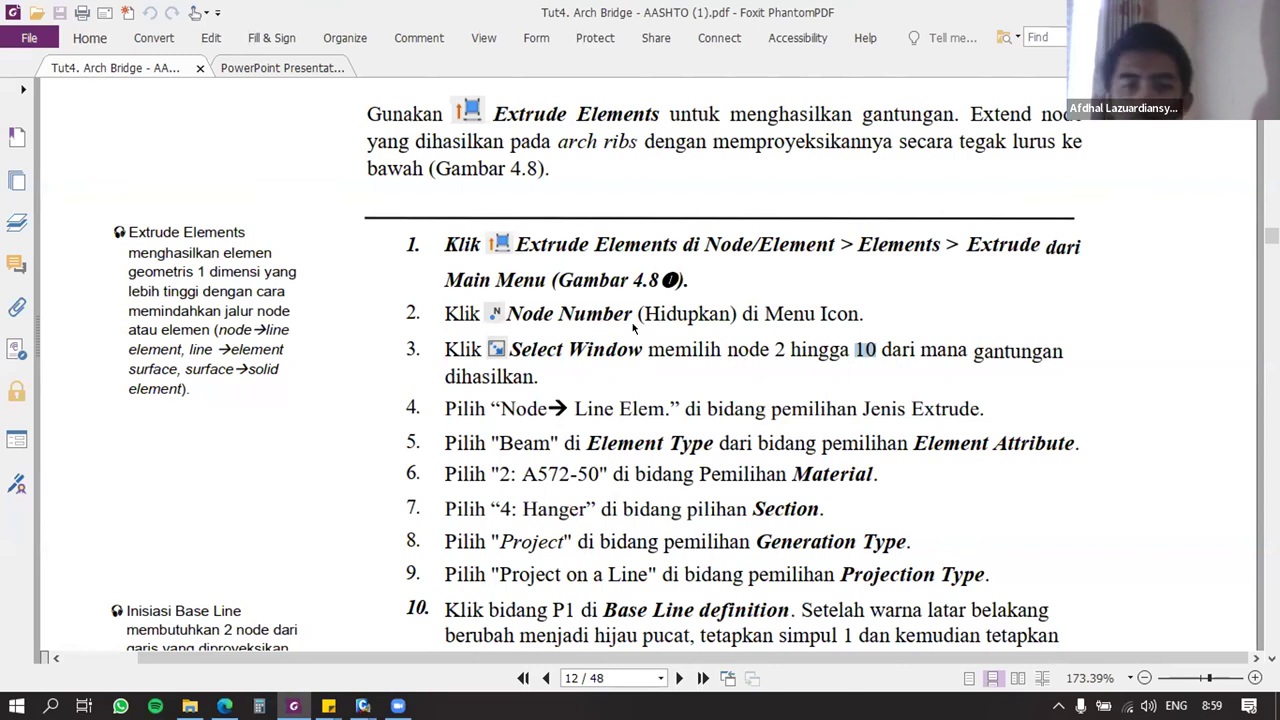
key(alt+Tab)
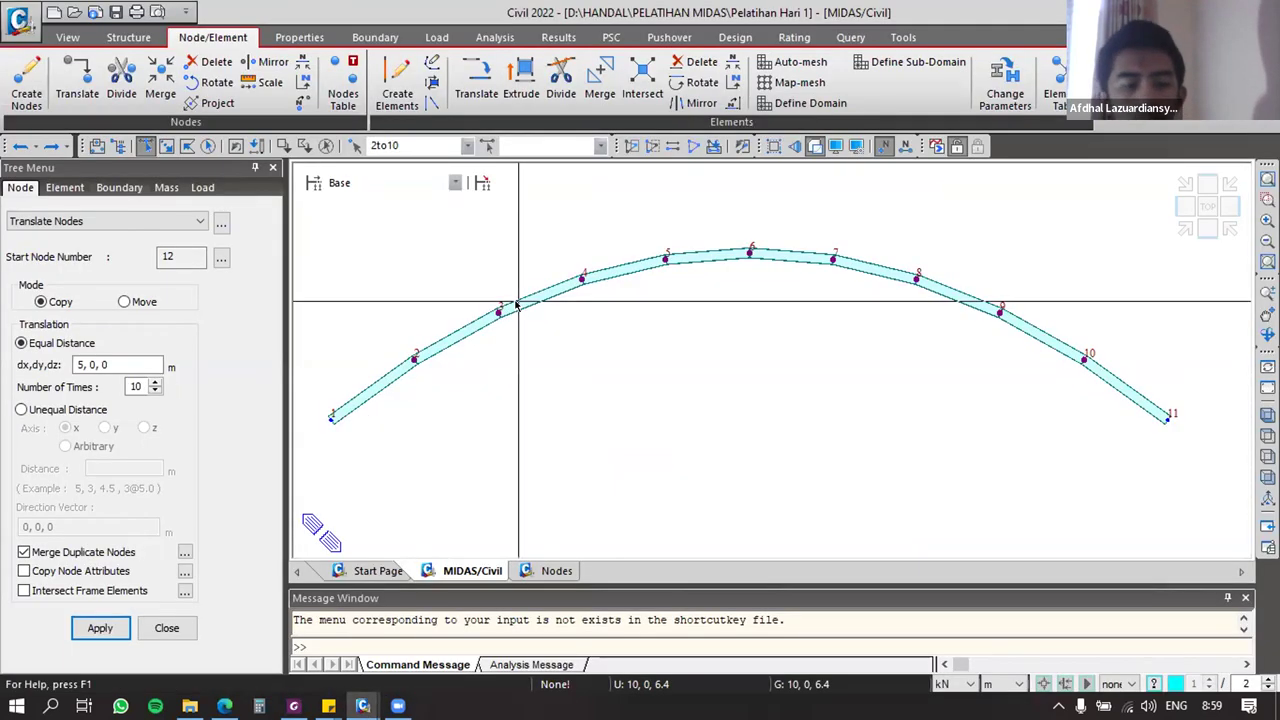
key(alt+Tab)
key(Escape)
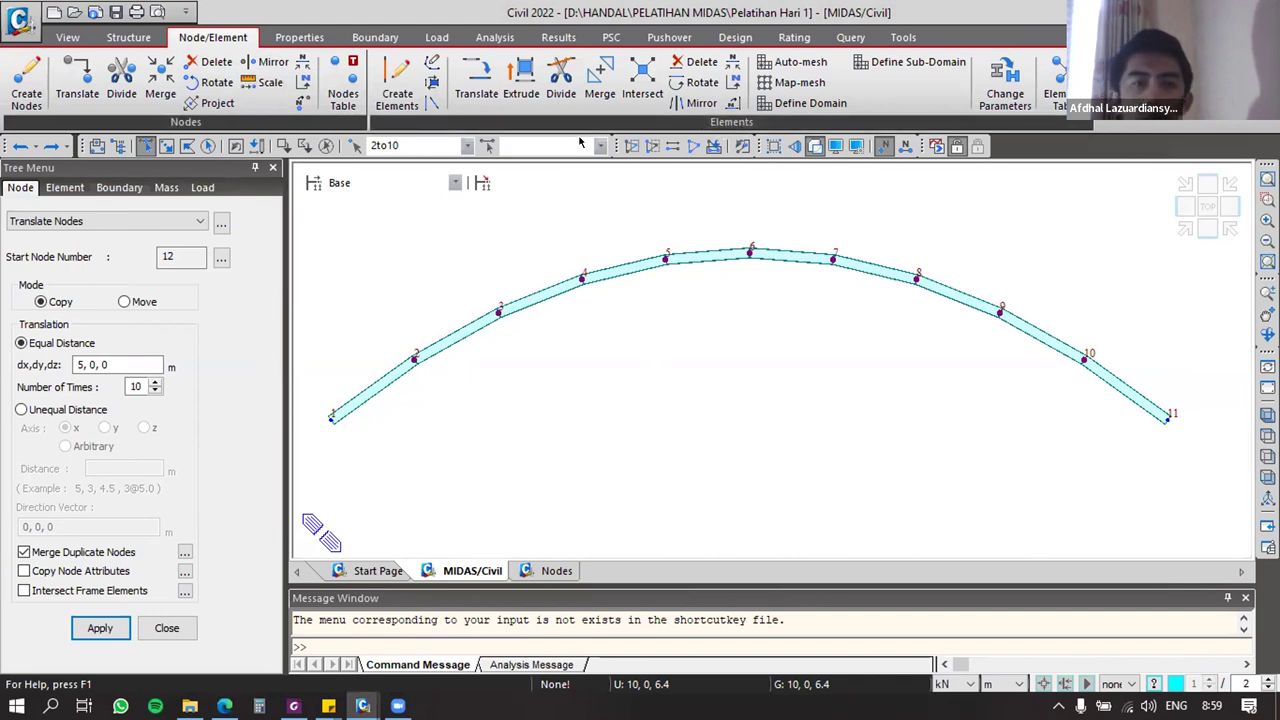
click(516, 72)
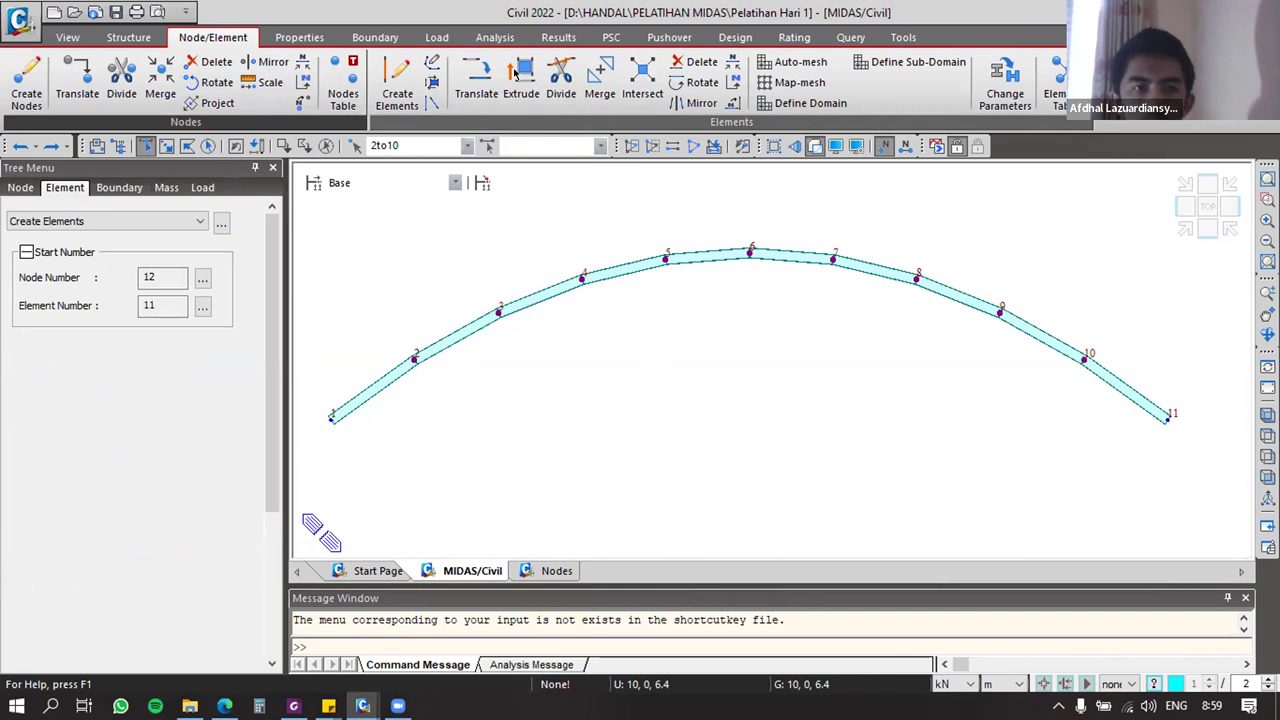
click(540, 78)
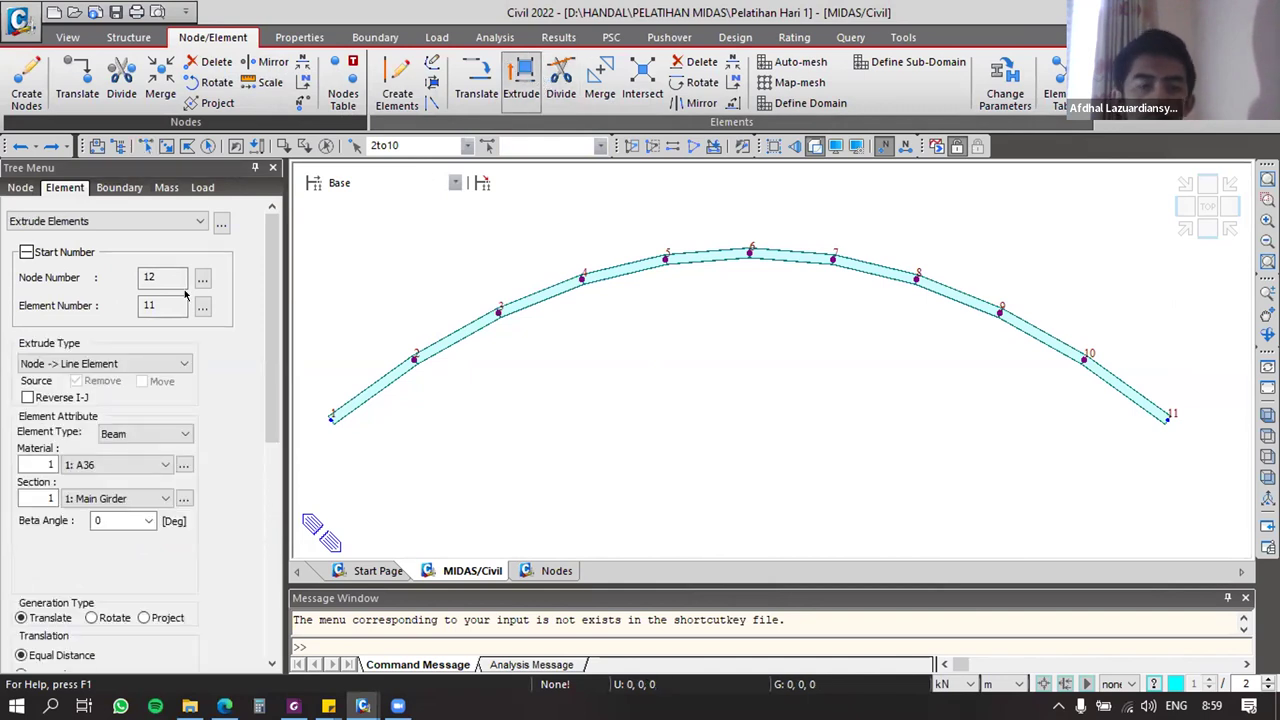
mouse_move(272, 258)
mouse_down()
mouse_move(273, 277)
mouse_move(270, 258)
mouse_up()
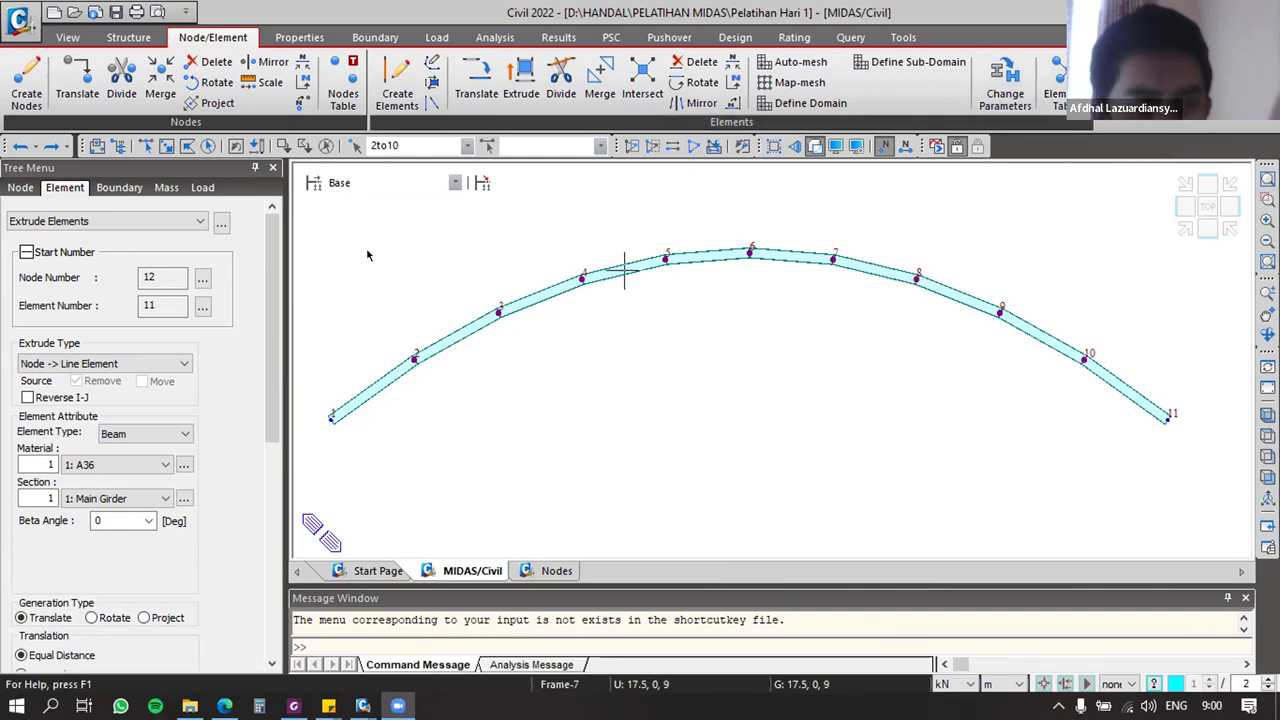
Step: Switch the hidden-surface display of the arch off and back on to compare both views
click(147, 146)
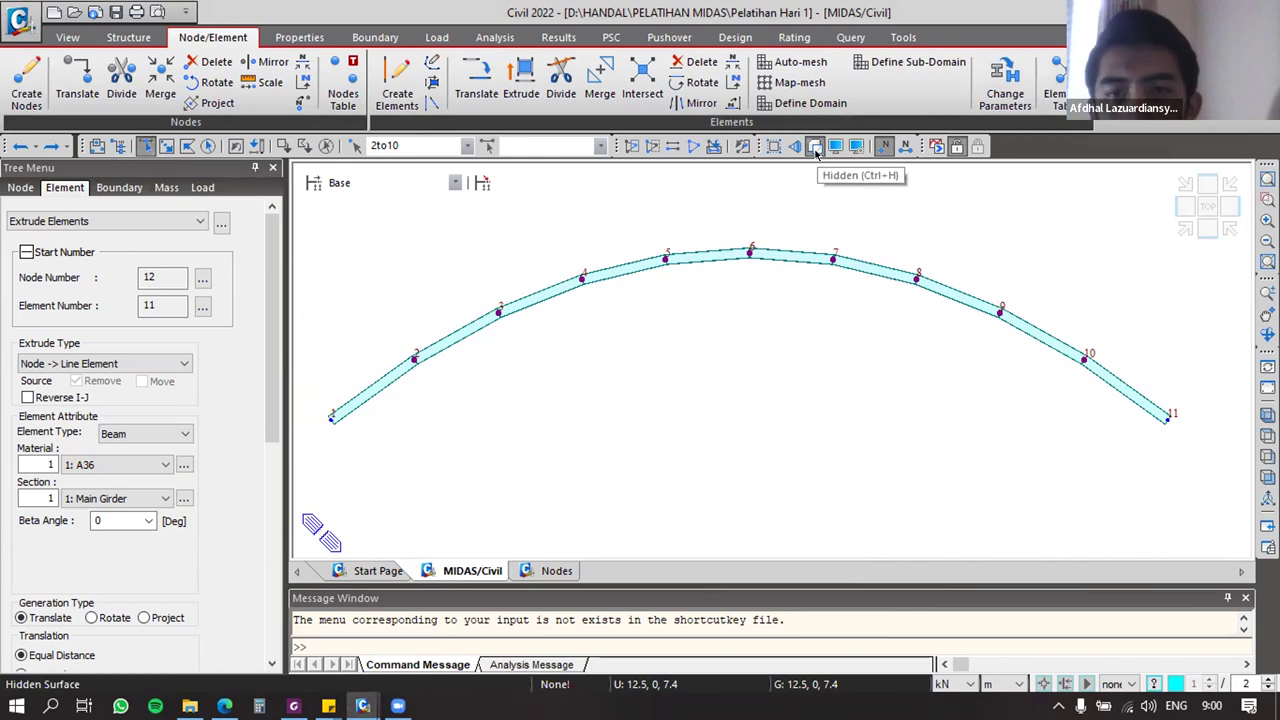
click(816, 148)
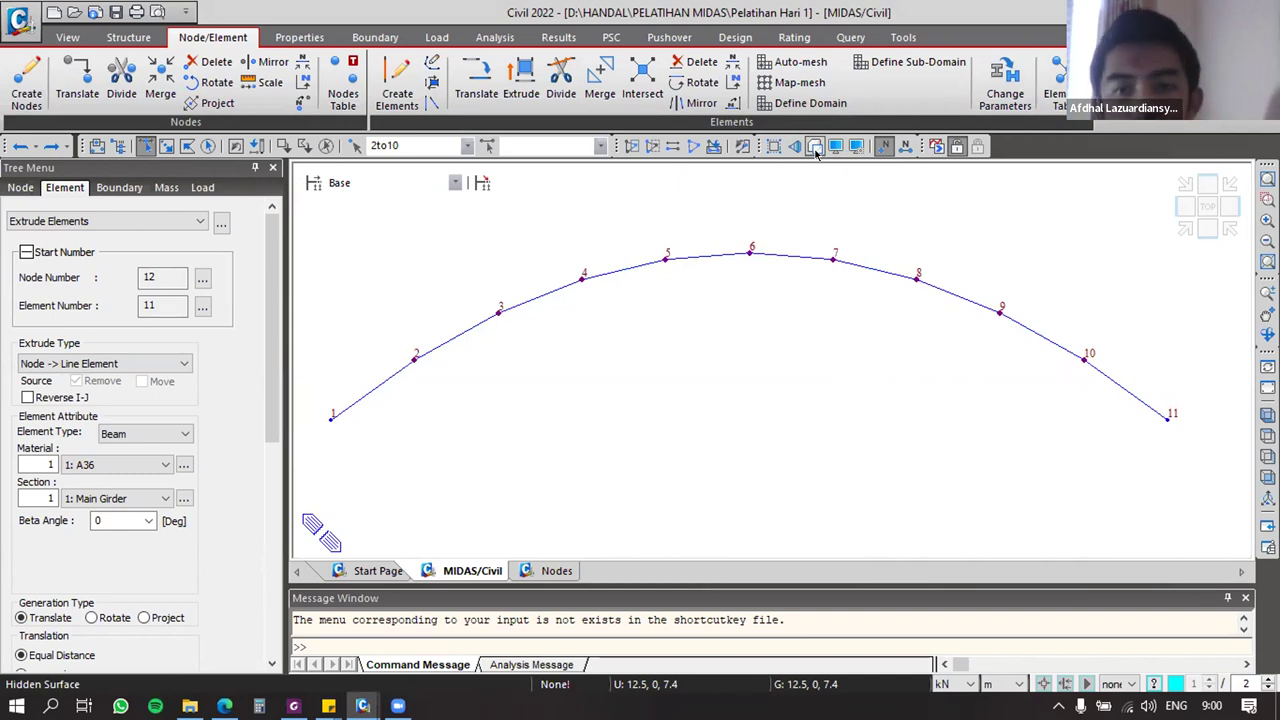
click(816, 148)
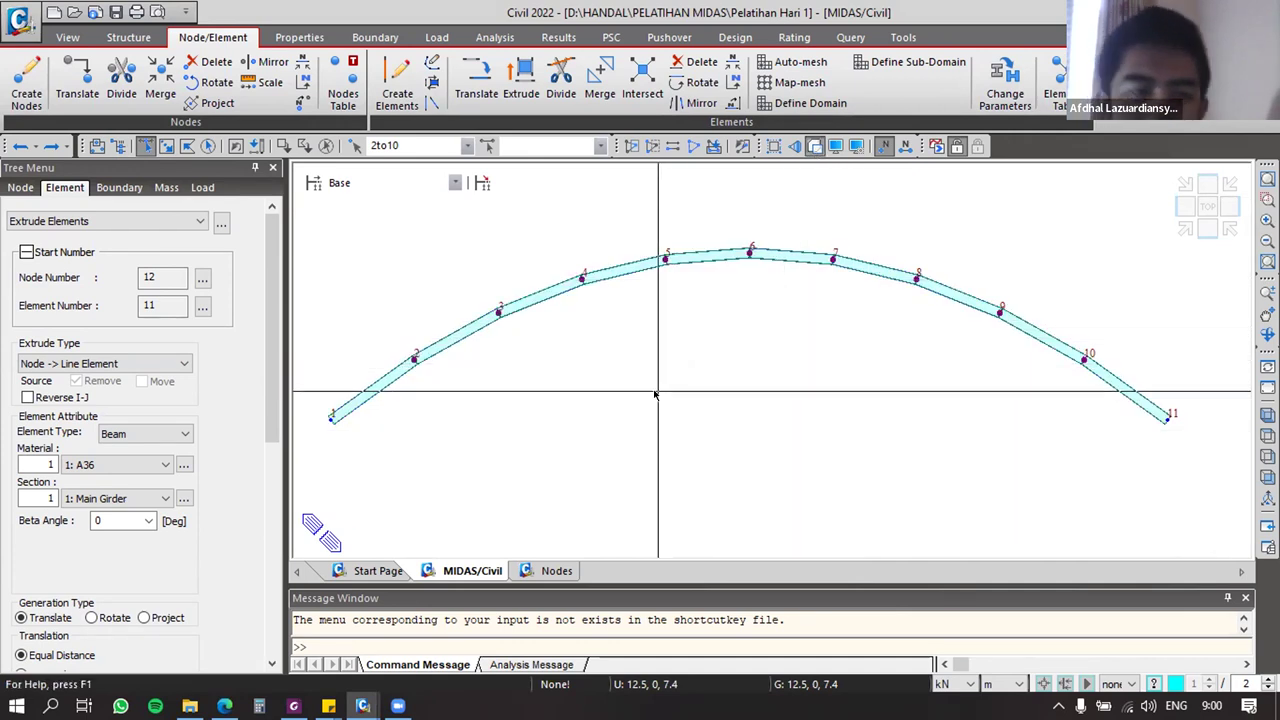
Step: Clear the node selection and set the extrusion distance to 5, 0, 1.6 m by picking the midpoints of elements 3–4 and 4–5
drag(267, 381, 286, 517)
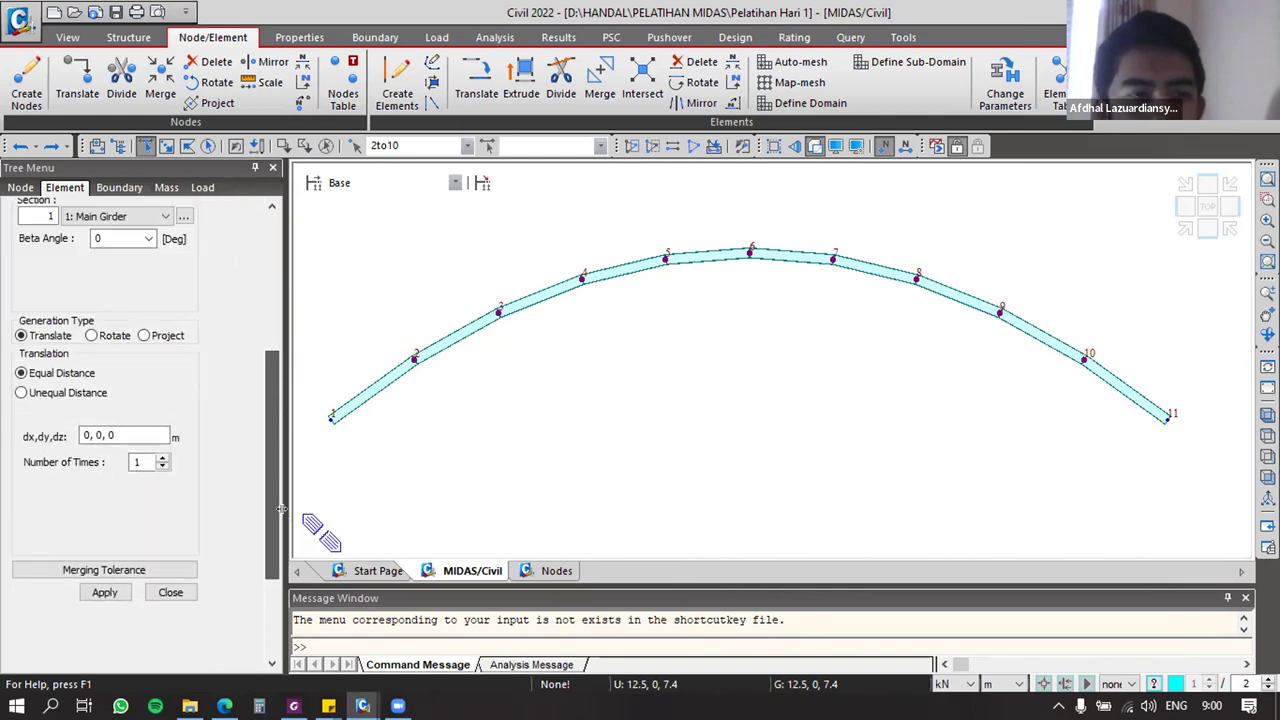
click(130, 436)
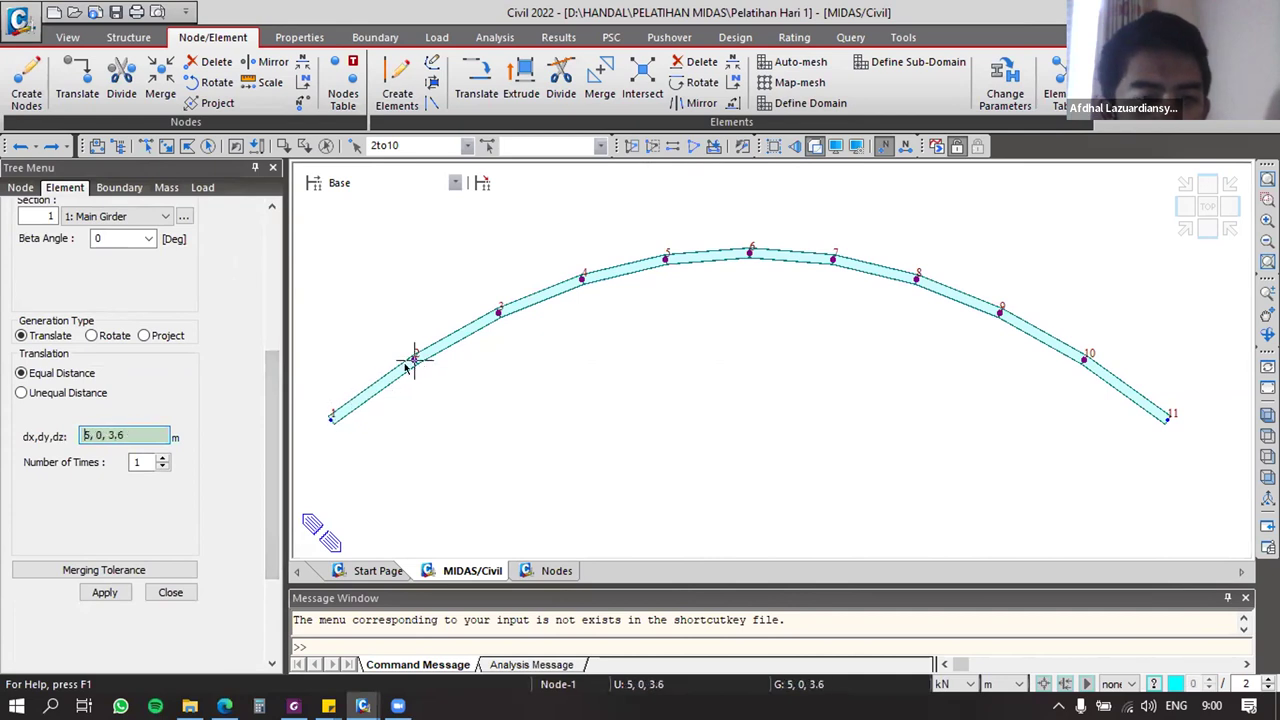
click(146, 145)
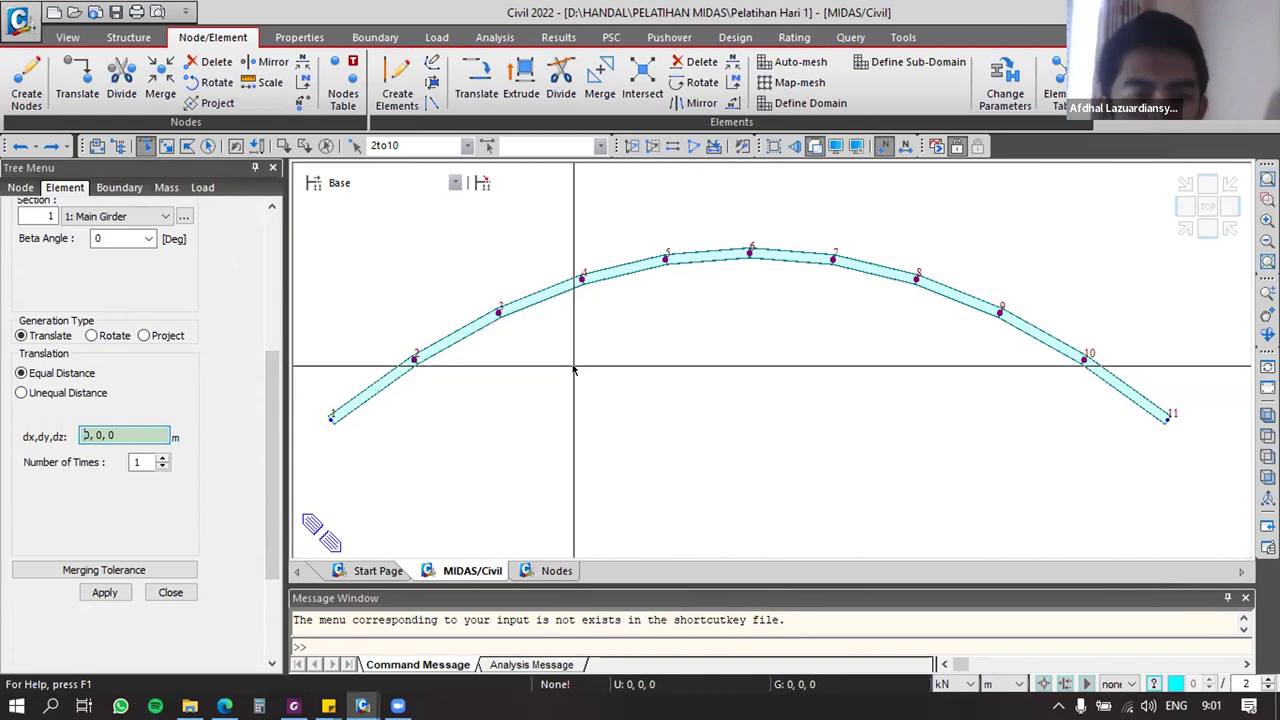
key(Escape)
key(Escape)
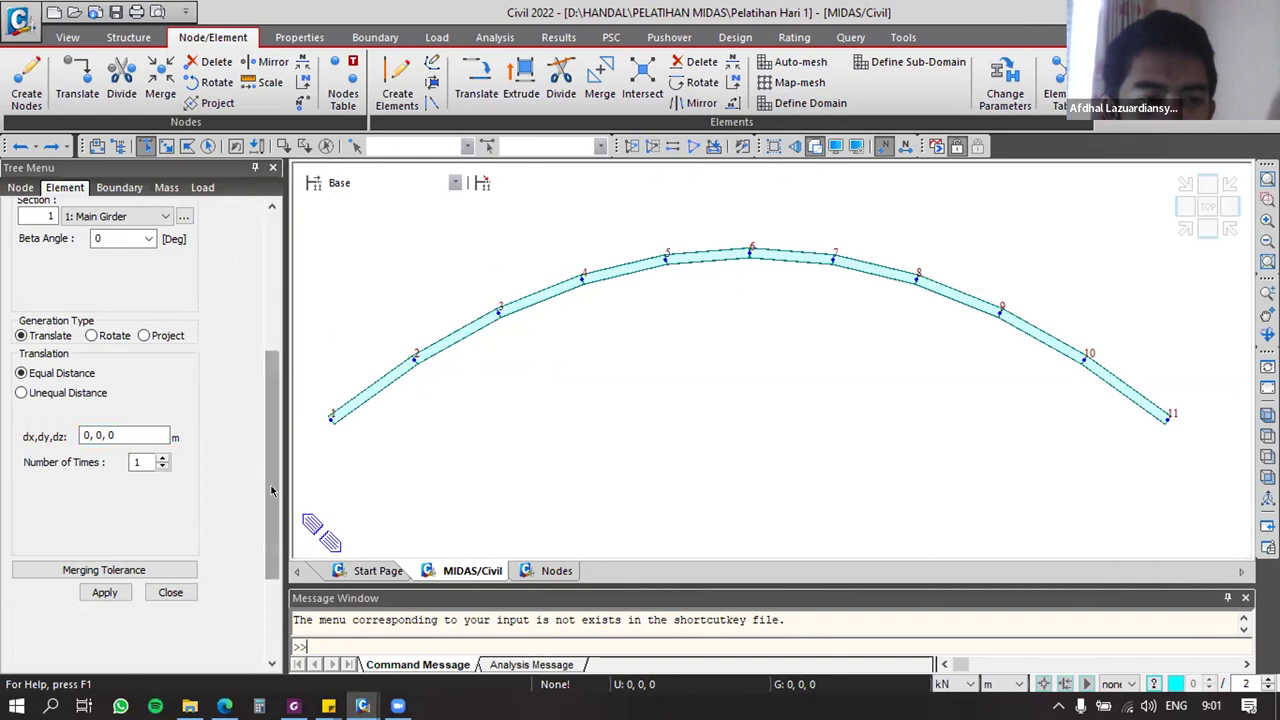
scroll(271, 490, down, 1)
click(135, 401)
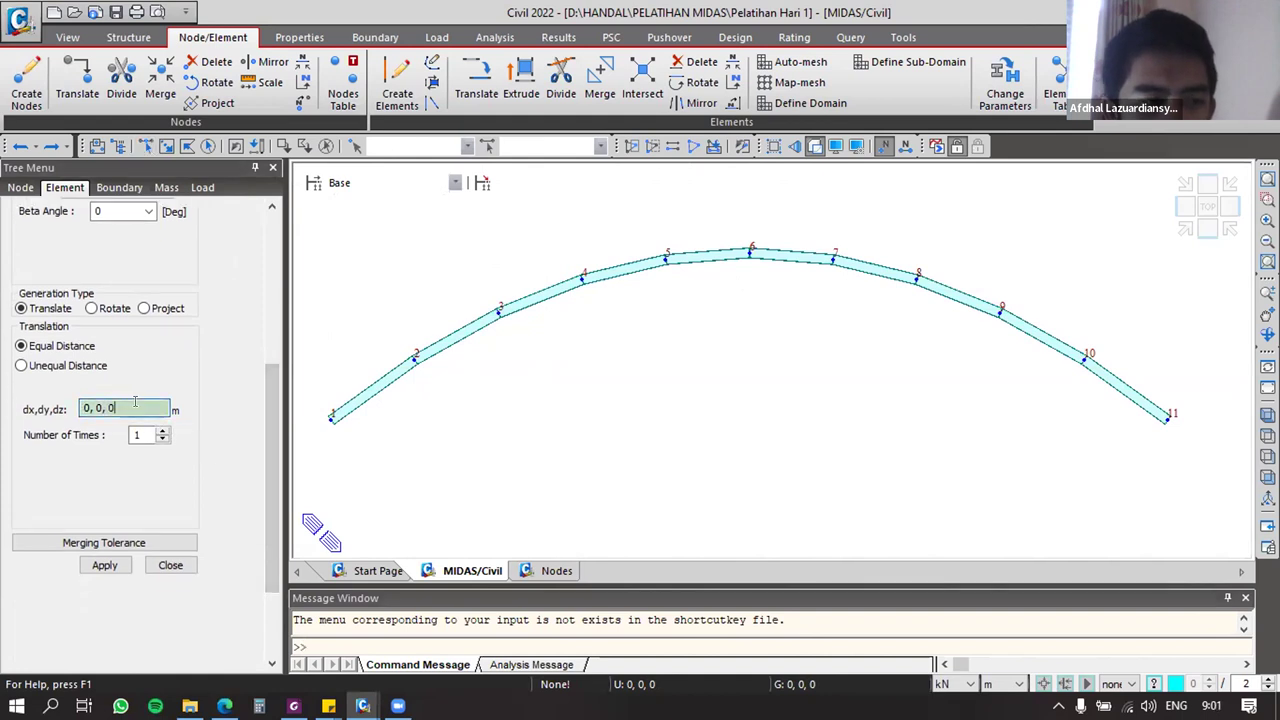
click(543, 294)
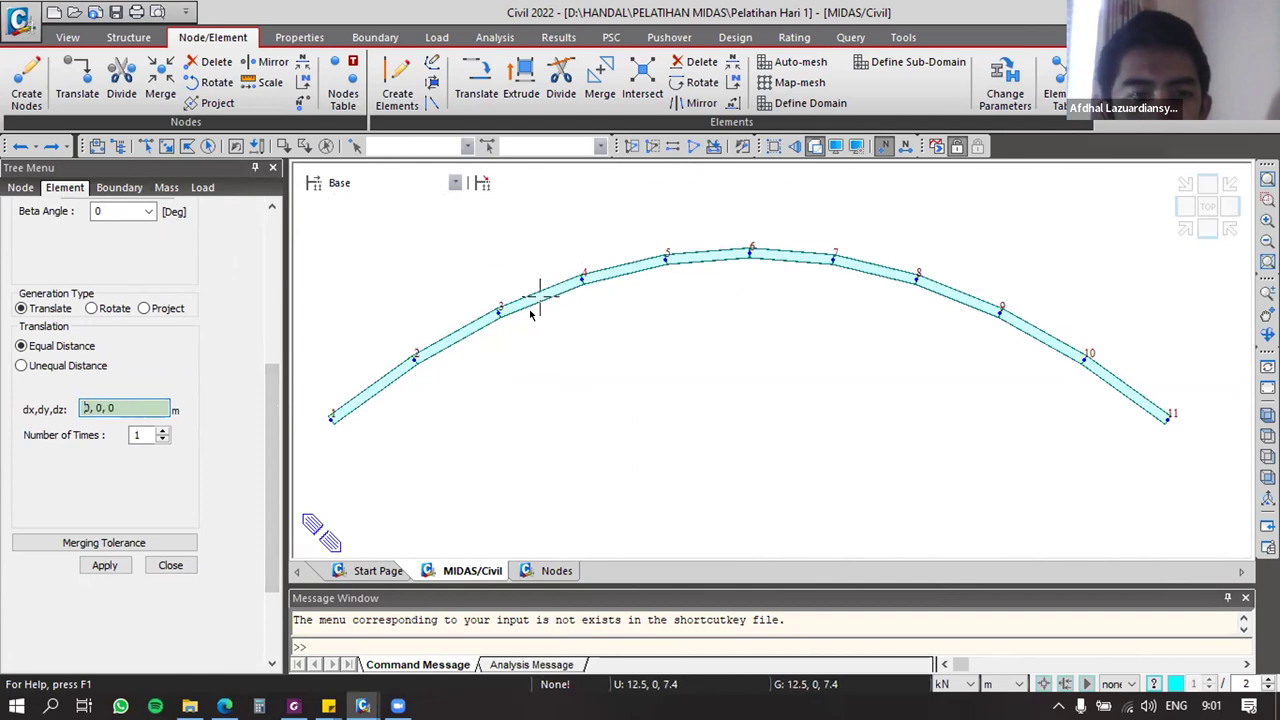
click(629, 267)
Step: Orbit the arch into a 3D view twice, returning it to the front view each time
ctrl+middle_drag(630, 326, 663, 362)
mouse_move(608, 322)
ctrl+middle_down()
mouse_move(600, 358)
mouse_move(648, 364)
ctrl+middle_up()
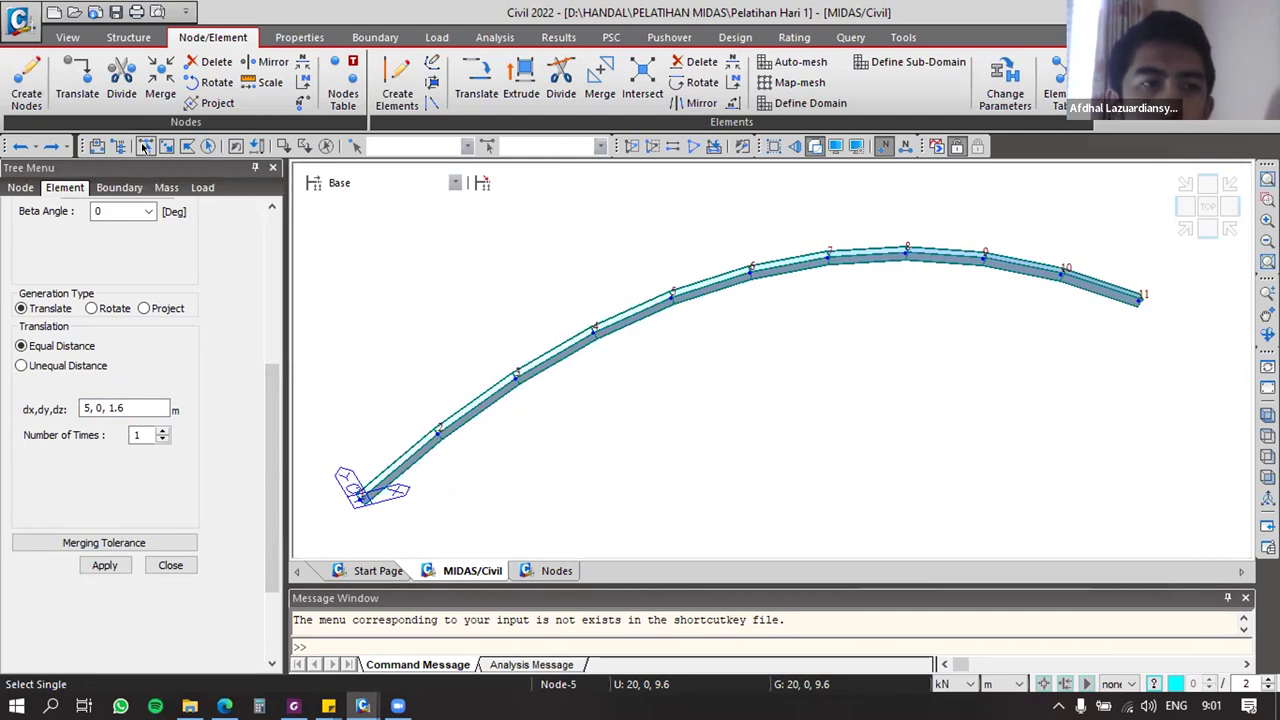
click(146, 148)
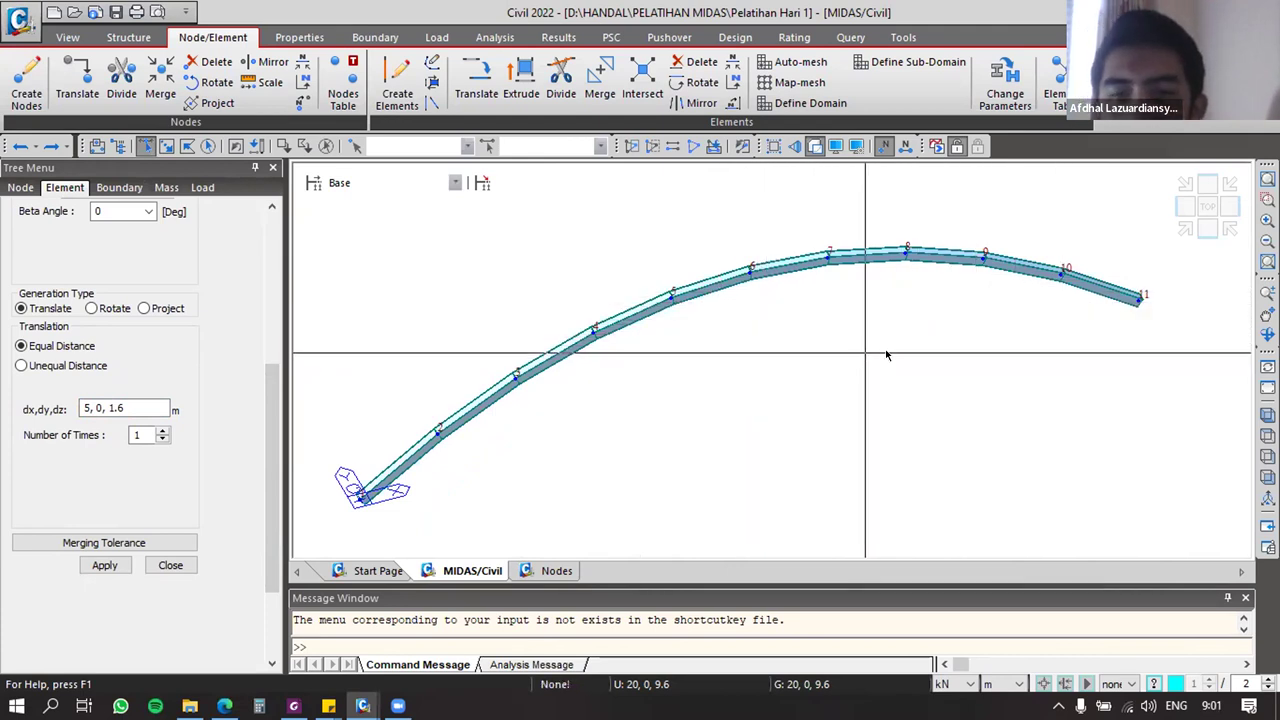
click(1209, 230)
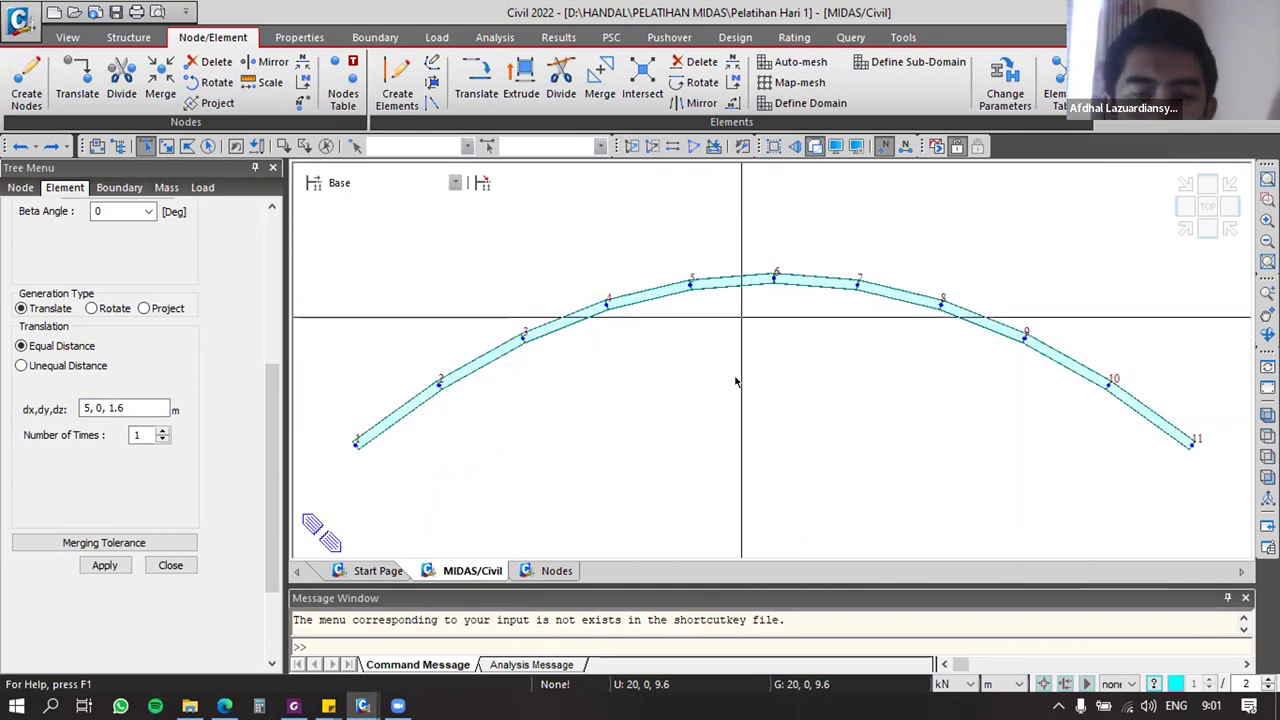
ctrl+middle_drag(692, 382, 738, 400)
click(1209, 227)
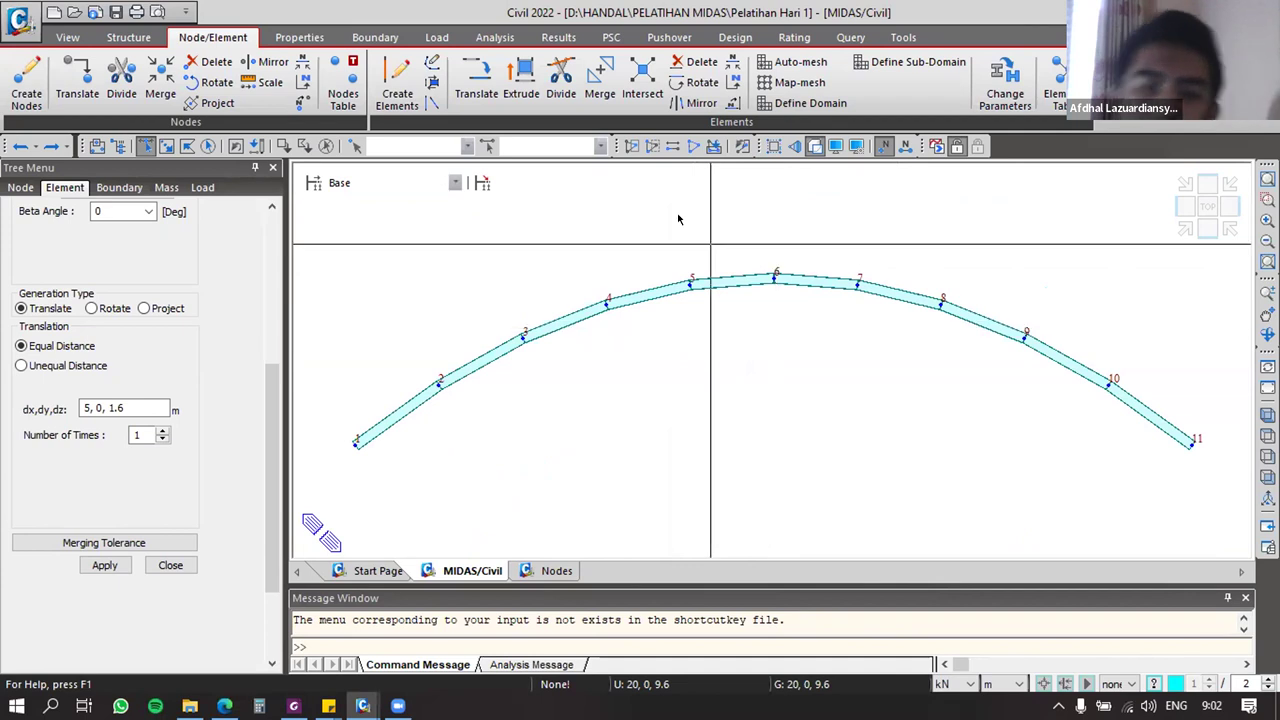
Step: Rotate the arch with Rotate Dynamic and restore the front view
mouse_move(735, 358)
ctrl+middle_down()
mouse_move(874, 326)
mouse_move(790, 283)
mouse_move(751, 363)
ctrl+middle_up()
click(1267, 477)
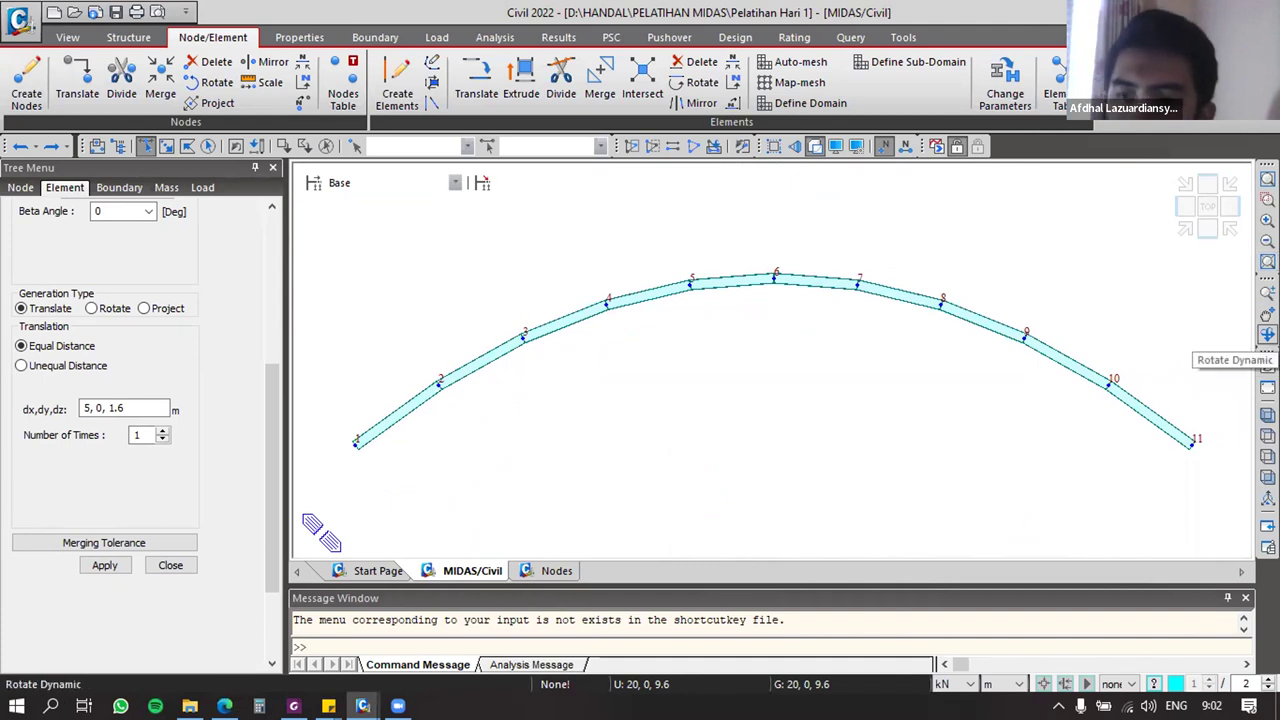
drag(723, 357, 1111, 332)
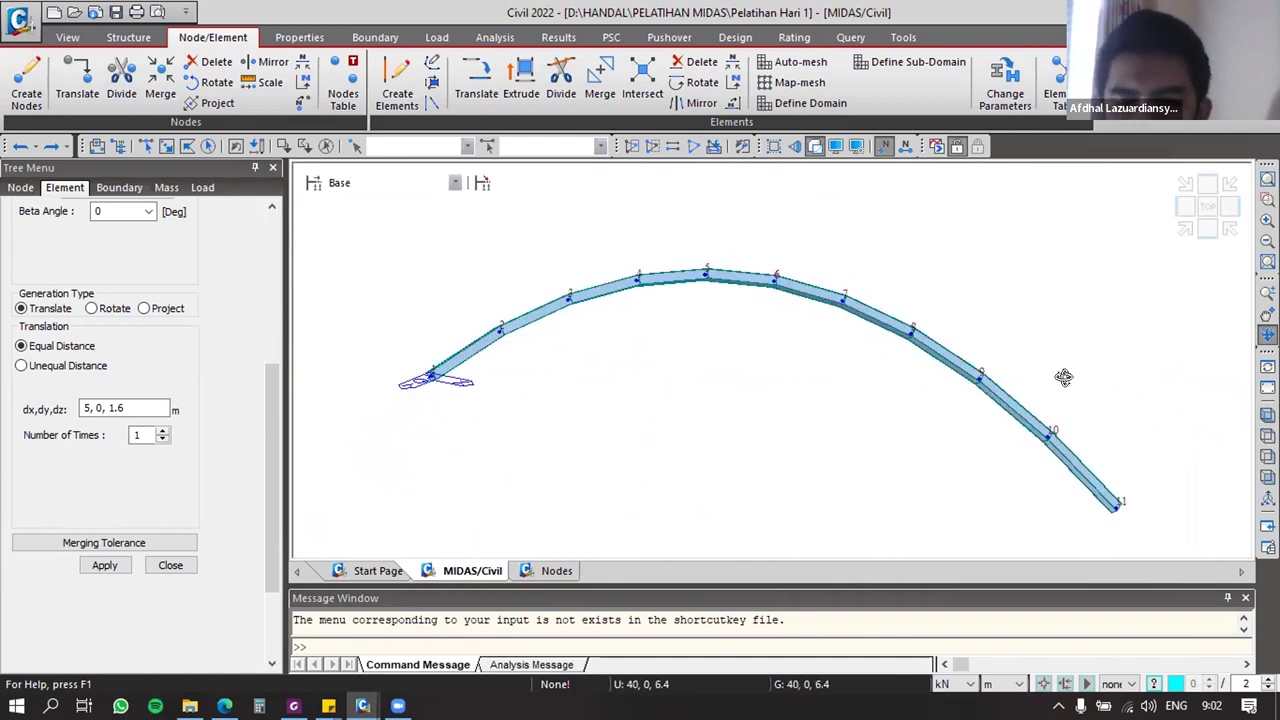
click(1267, 336)
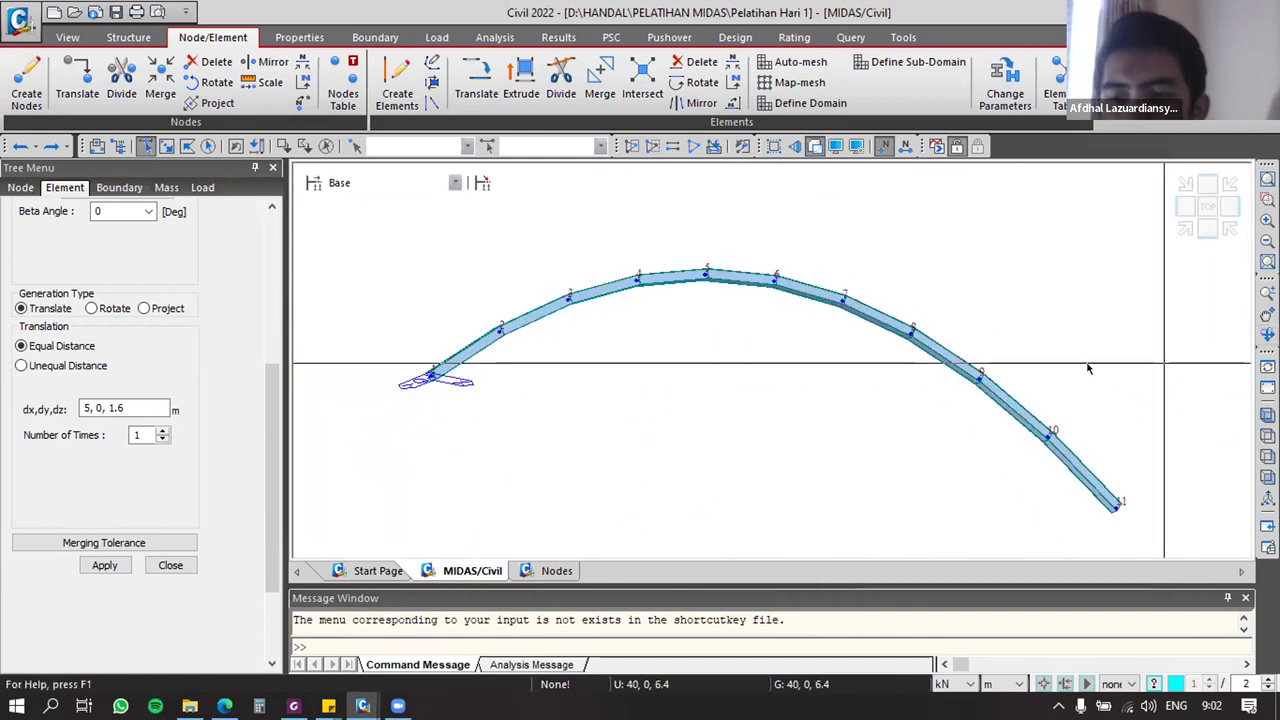
click(1207, 231)
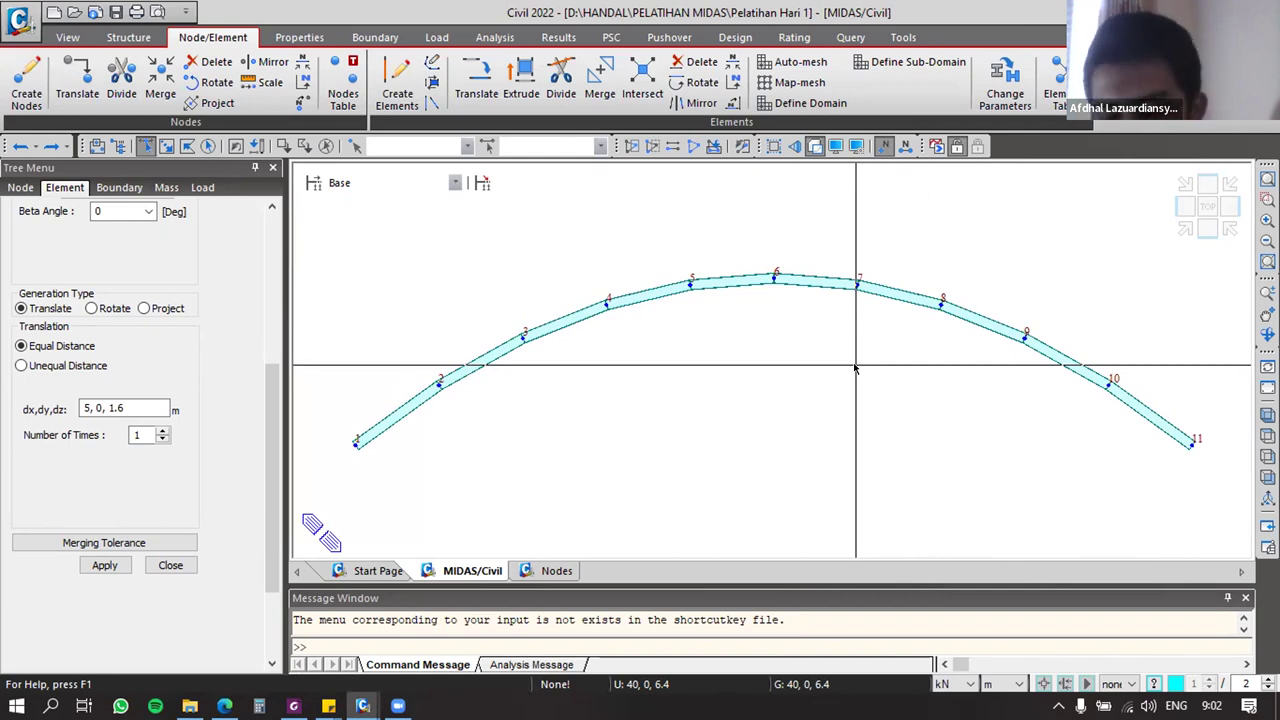
Step: Rotate the arch incrementally sideways and vertically in both directions, ending in the front view
key(Right)
key(Right)
key(Right)
key(Up)
key(Up)
key(Up)
key(Right)
key(Right)
key(Right)
key(Right)
key(Right)
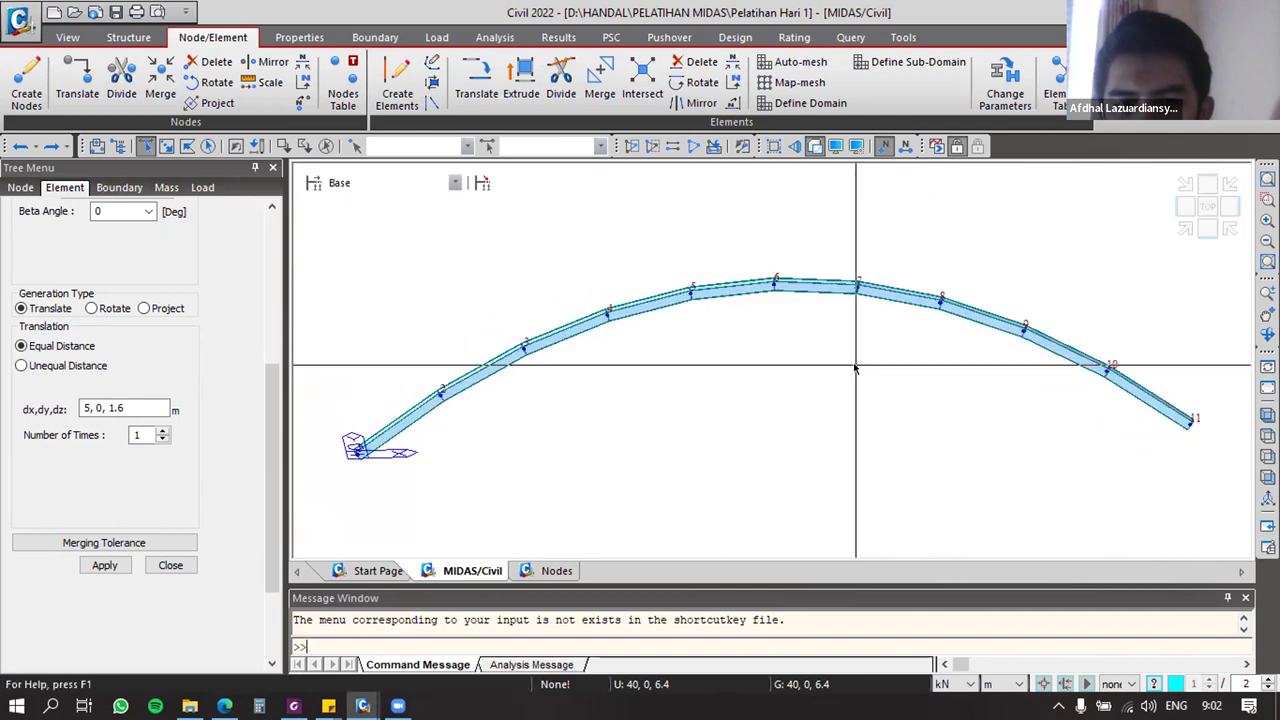
key(Down)
key(Down)
key(Down)
key(Down)
key(Up)
key(Up)
key(Up)
key(Up)
key(Up)
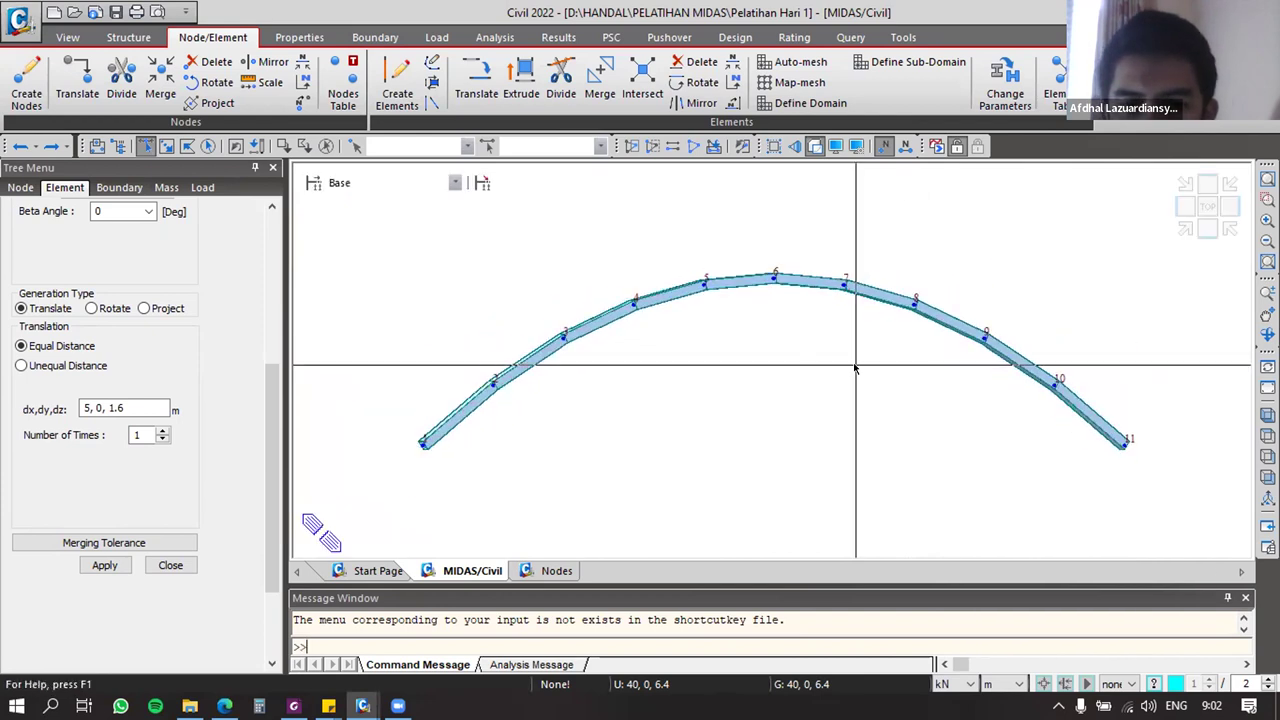
key(Left)
key(Left)
key(Up)
key(Up)
key(Up)
key(Down)
key(Down)
key(Down)
key(Down)
key(Down)
key(Down)
key(Down)
key(Left)
key(Left)
key(Left)
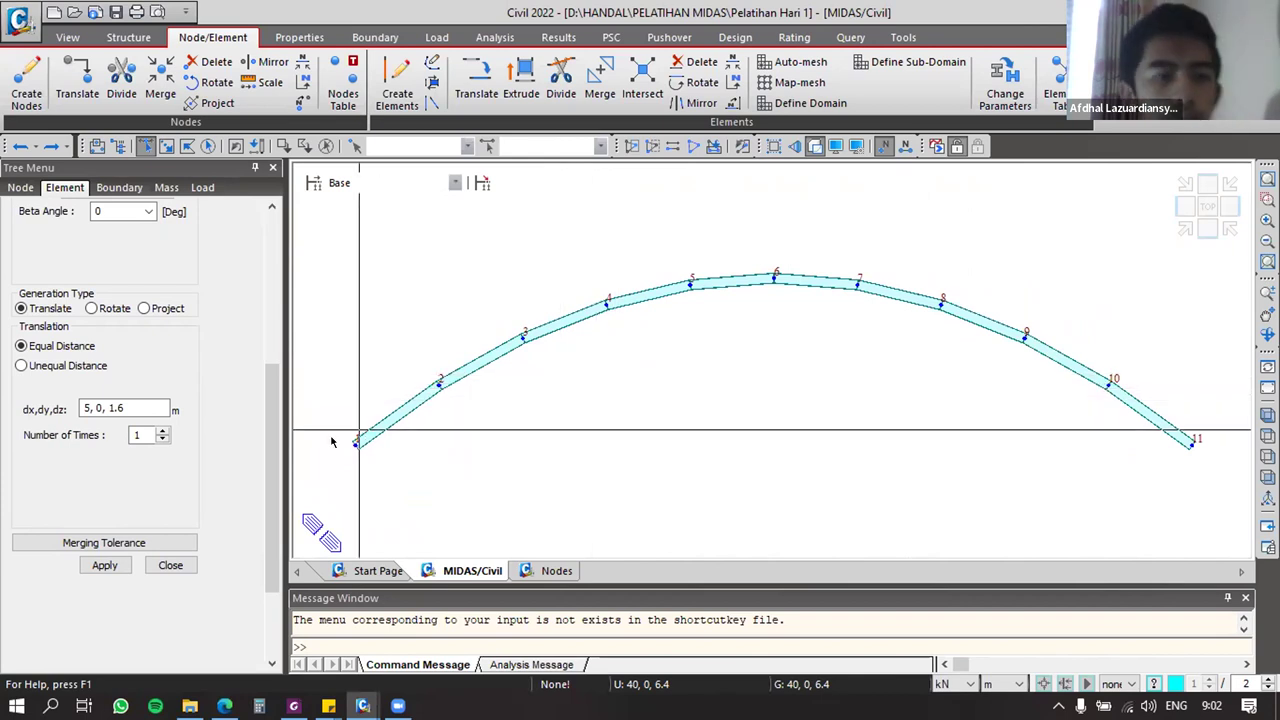
Step: Annotate the screen with freehand vertical red hanger lines hanging down from arch nodes 3 to 8
drag(276, 440, 282, 328)
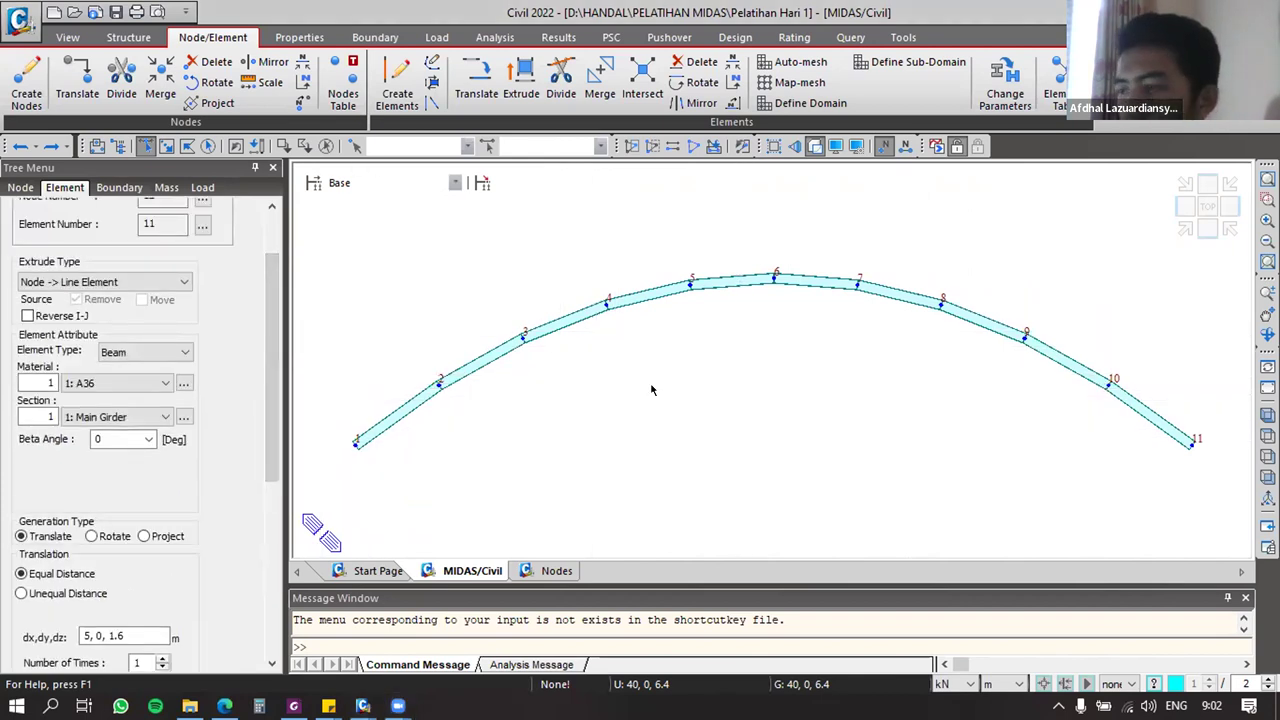
click(523, 335)
click(607, 302)
click(689, 285)
click(776, 277)
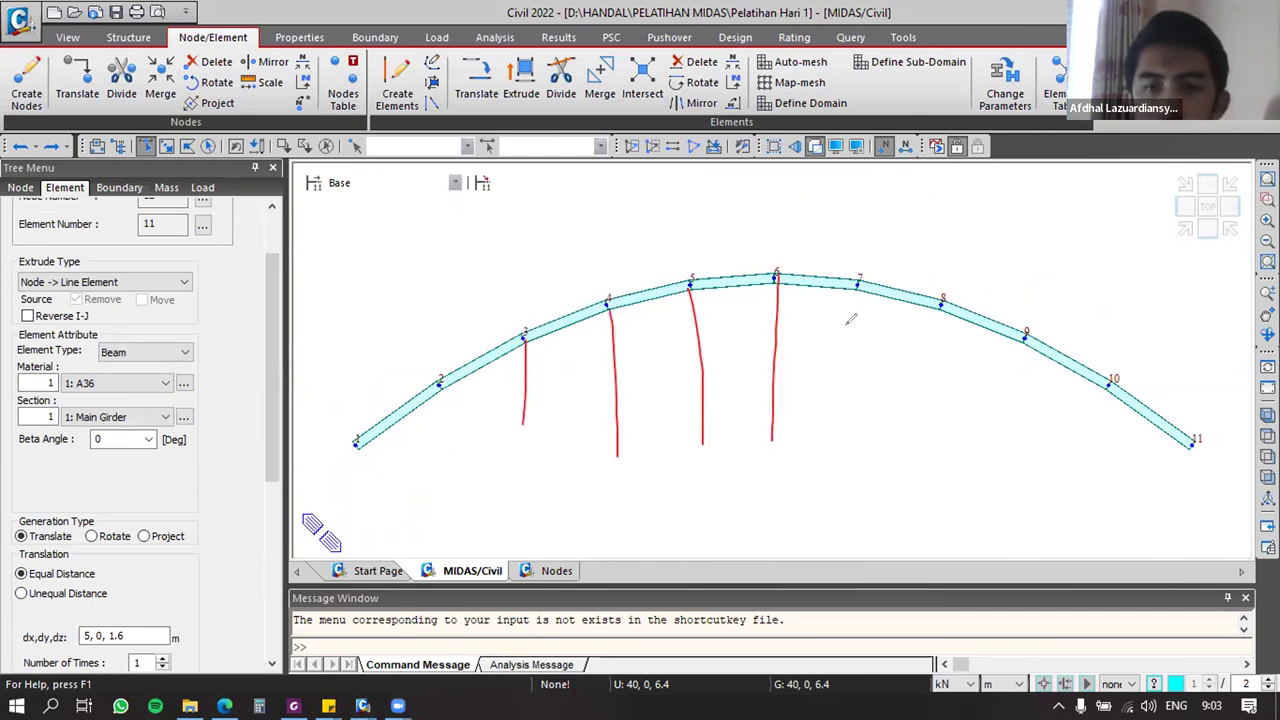
click(858, 284)
click(940, 304)
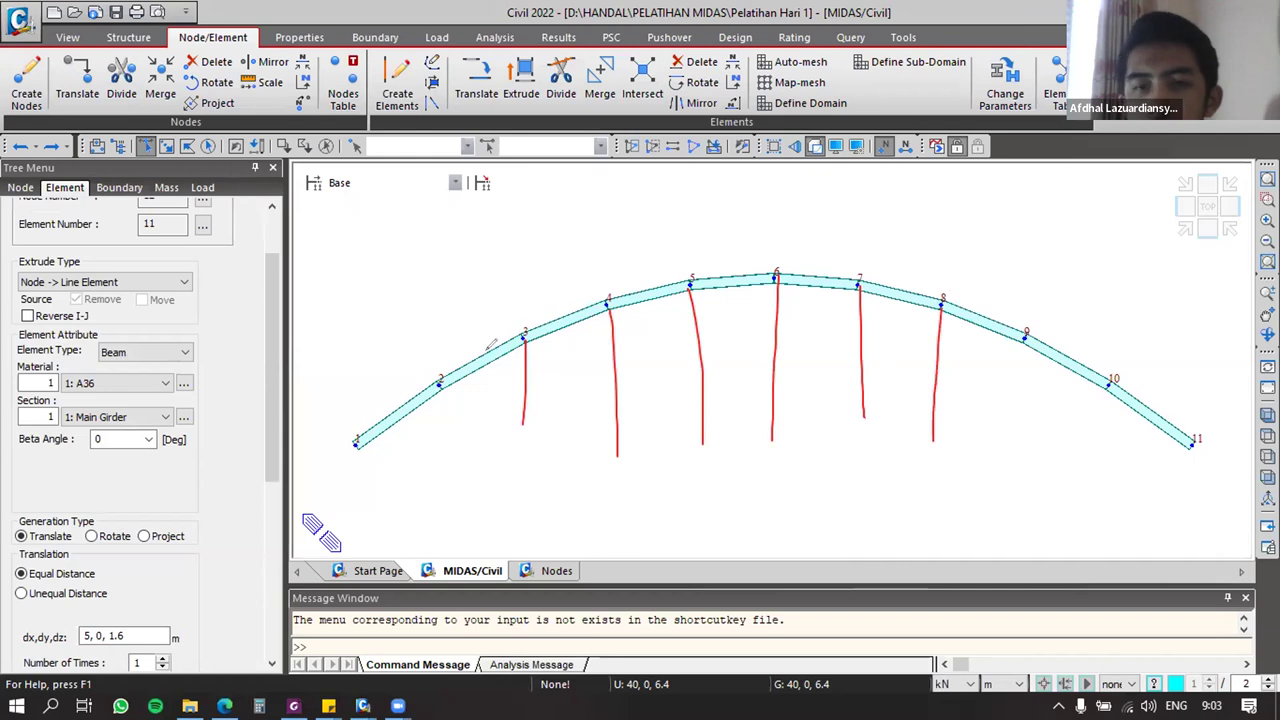
Step: Annotate a red curve above the arch rib and a red base line running from node 1 towards node 11
mouse_move(351, 408)
mouse_down()
mouse_move(891, 201)
mouse_move(1176, 388)
mouse_up()
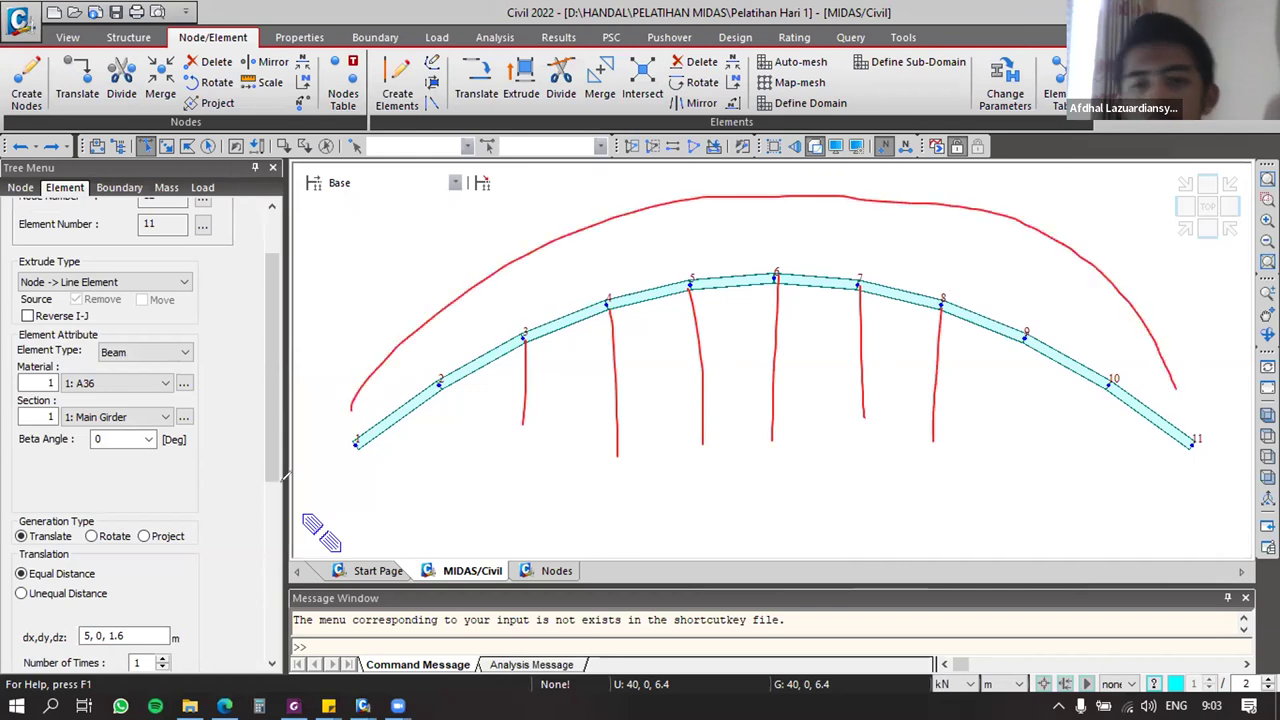
drag(355, 448, 461, 450)
drag(638, 436, 1150, 441)
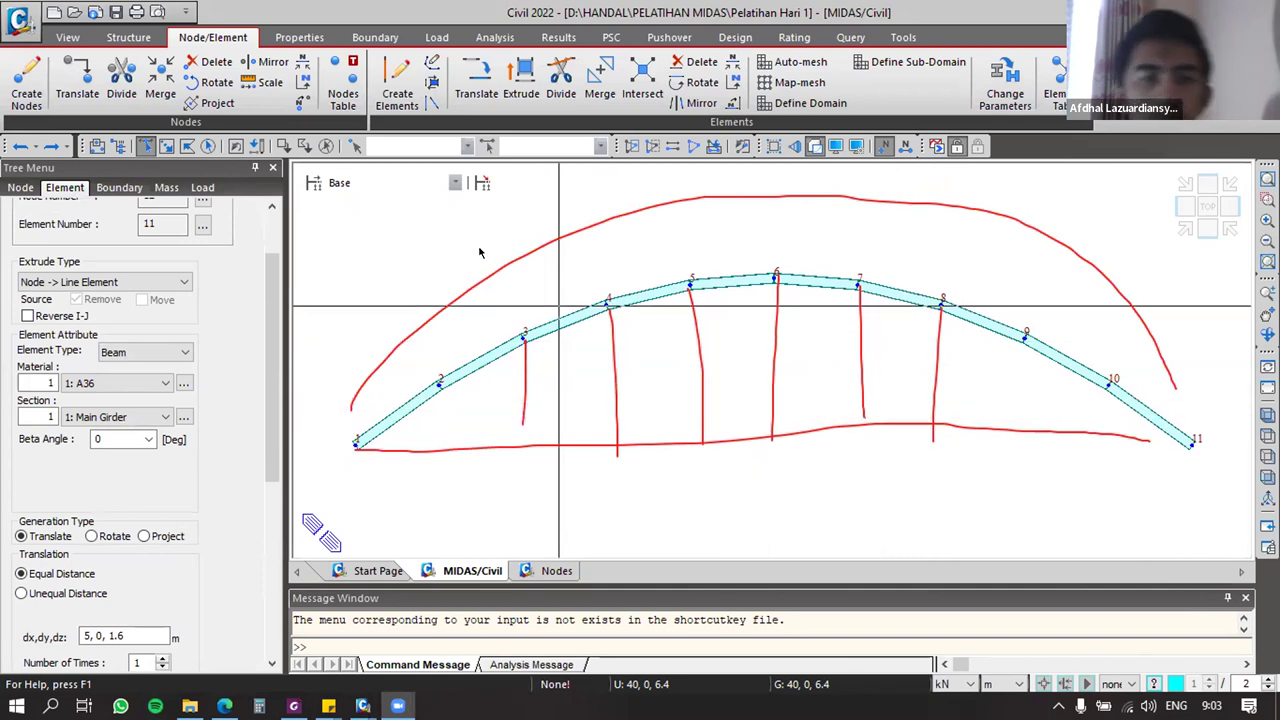
Step: Select nodes 2to10 and keep the extrude type Node -> Line Element with element type Beam
click(417, 140)
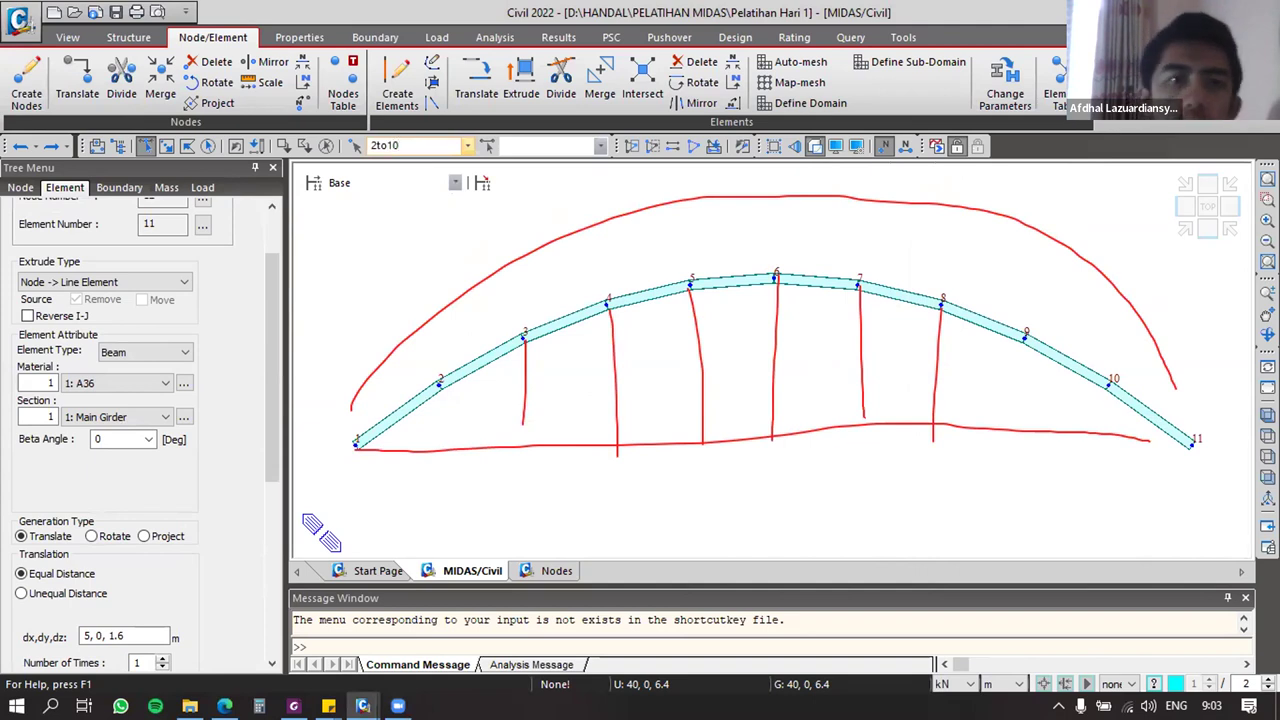
scroll(172, 338, up, 1)
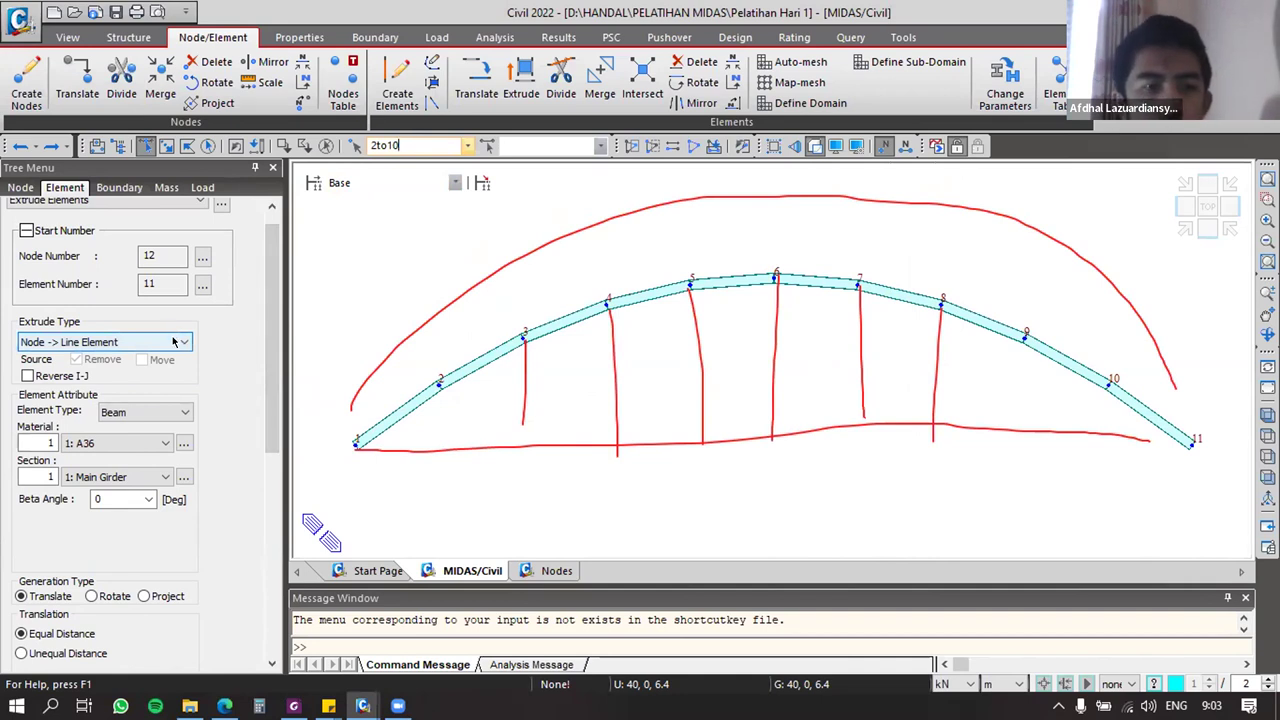
click(172, 342)
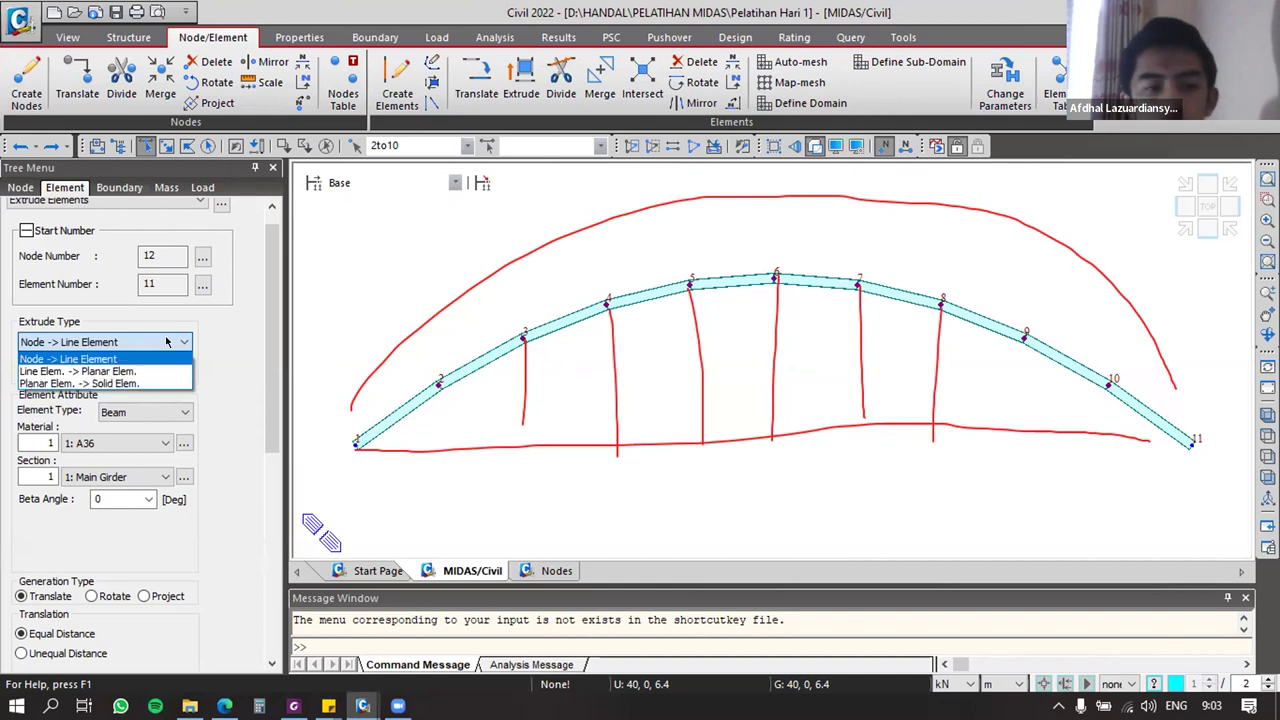
click(166, 341)
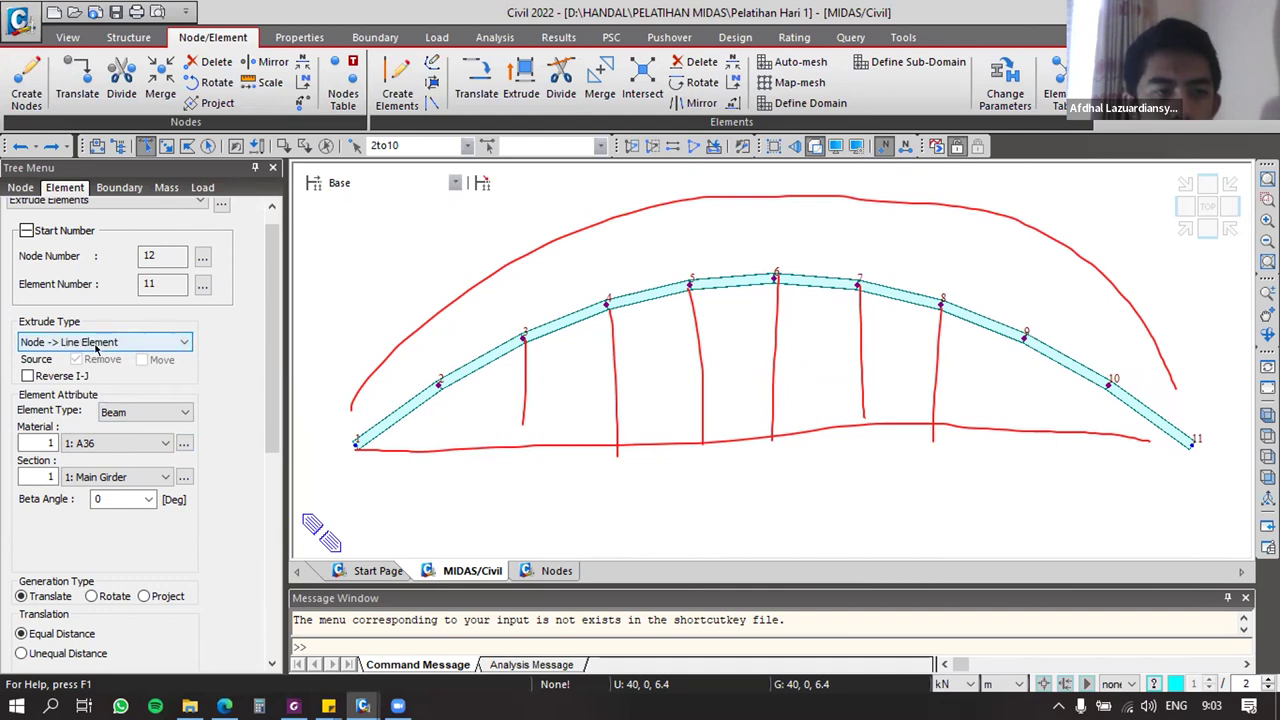
click(172, 412)
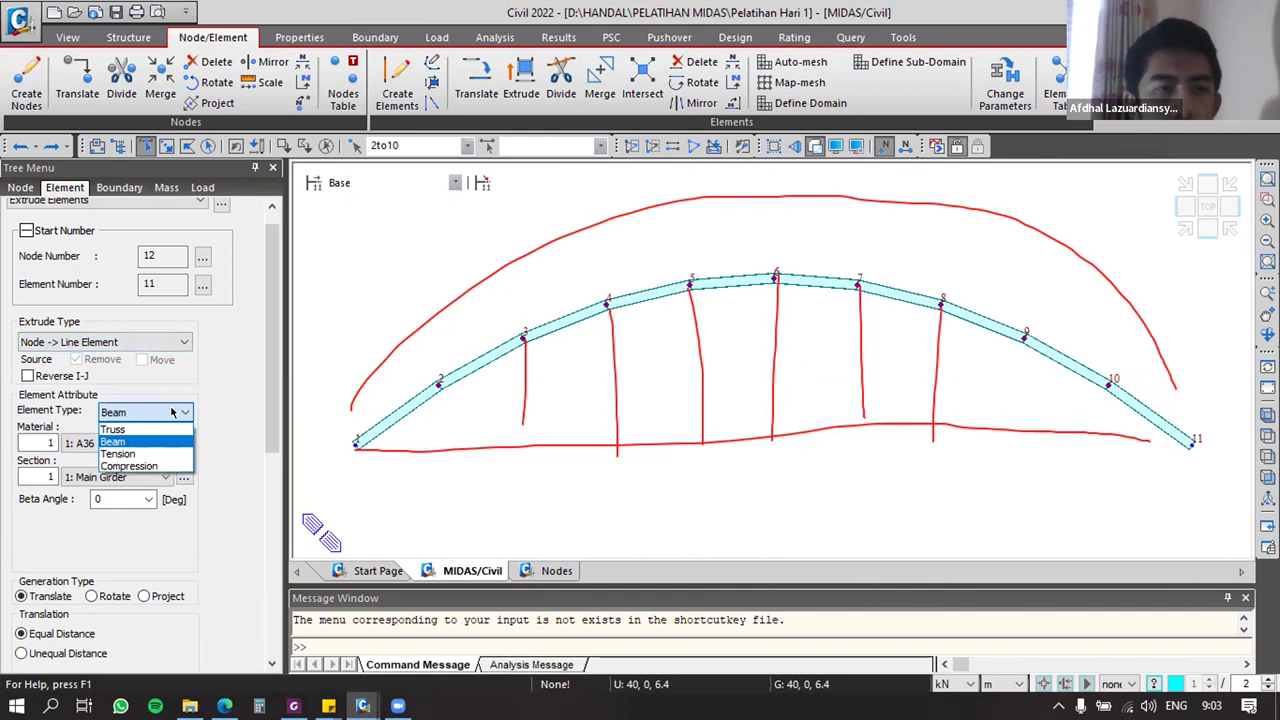
click(175, 442)
click(172, 412)
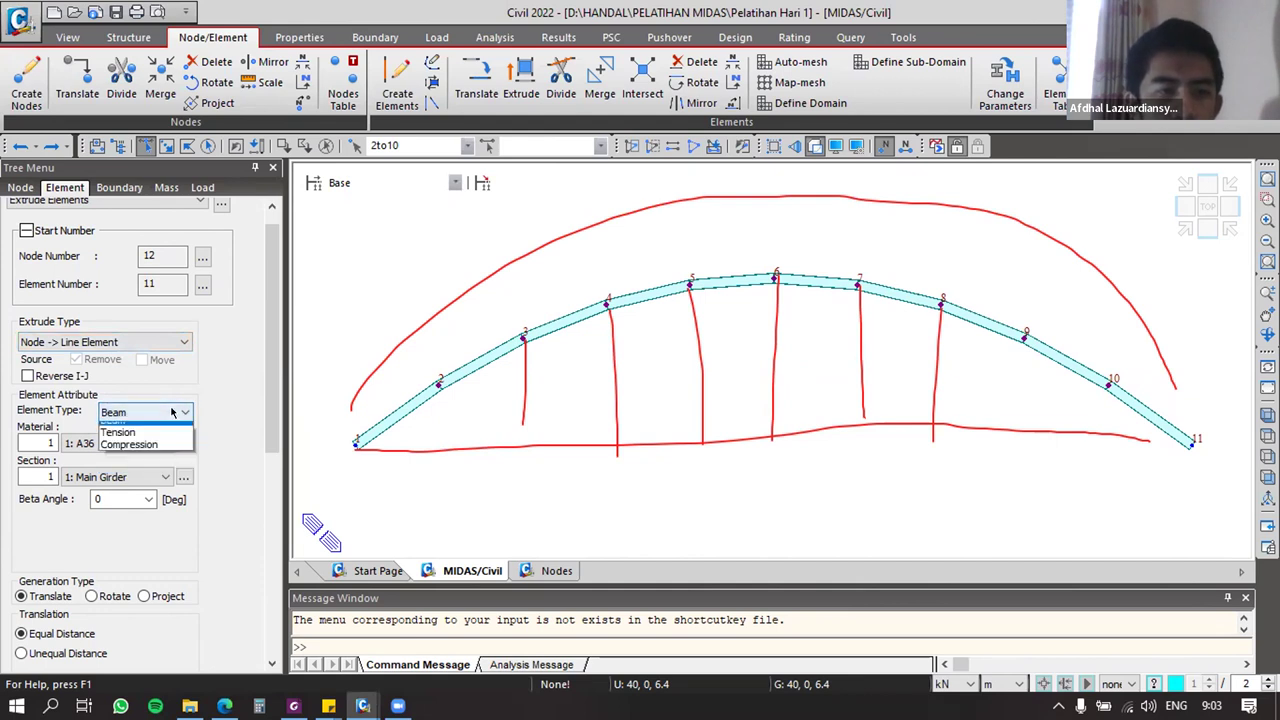
click(178, 440)
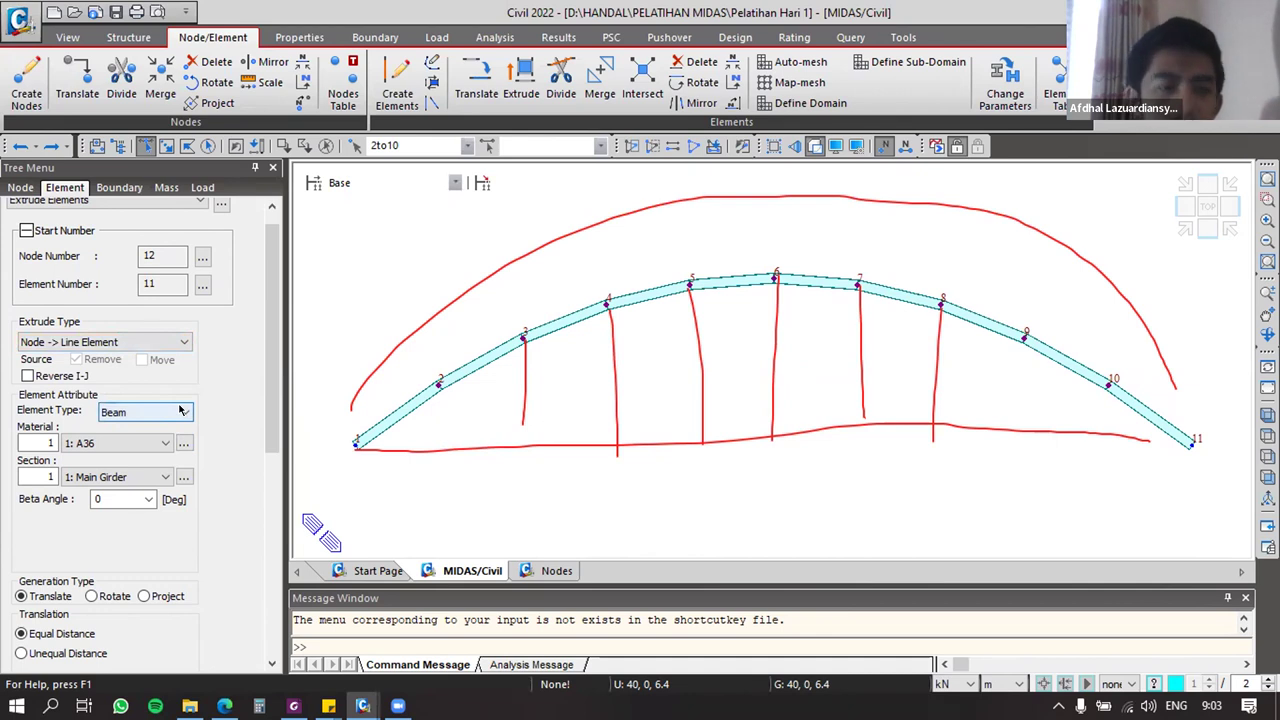
Step: Following the tutorial PDF, set the extruded elements' material to 2: A572-50 and section to 4: Hanger
key(alt+Tab)
key(alt+Tab)
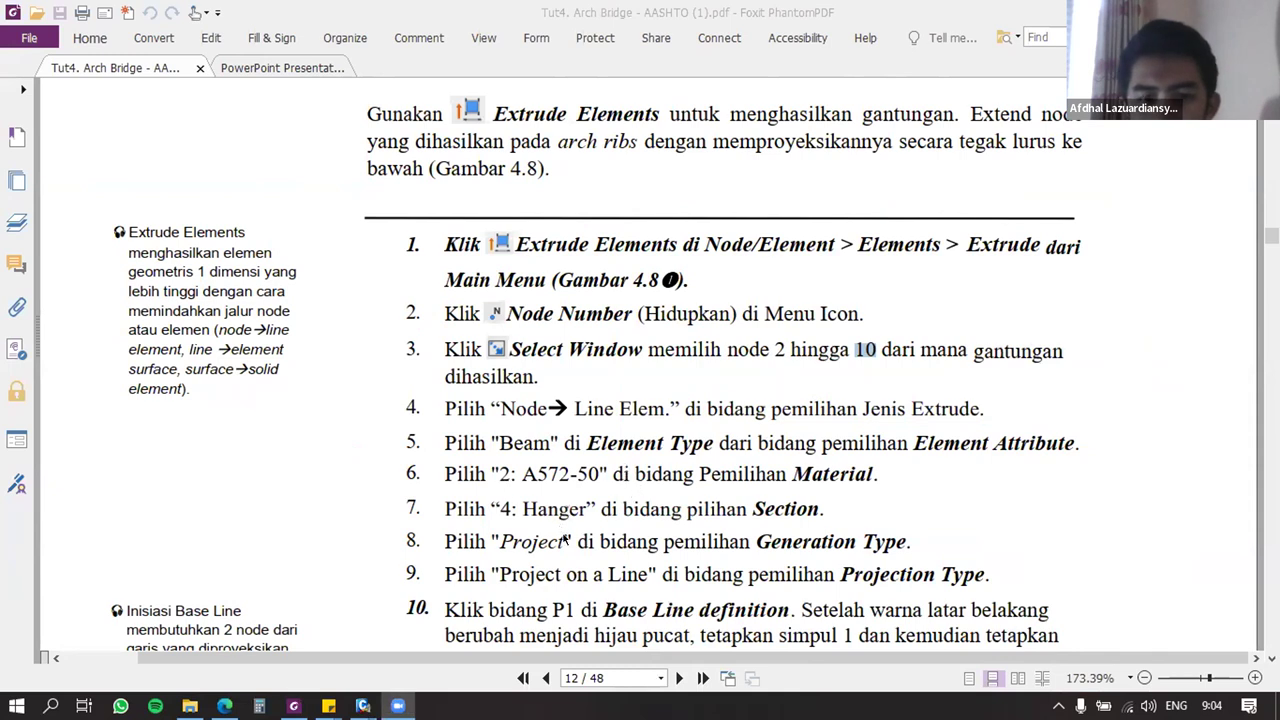
key(alt+Tab)
key(alt+Tab)
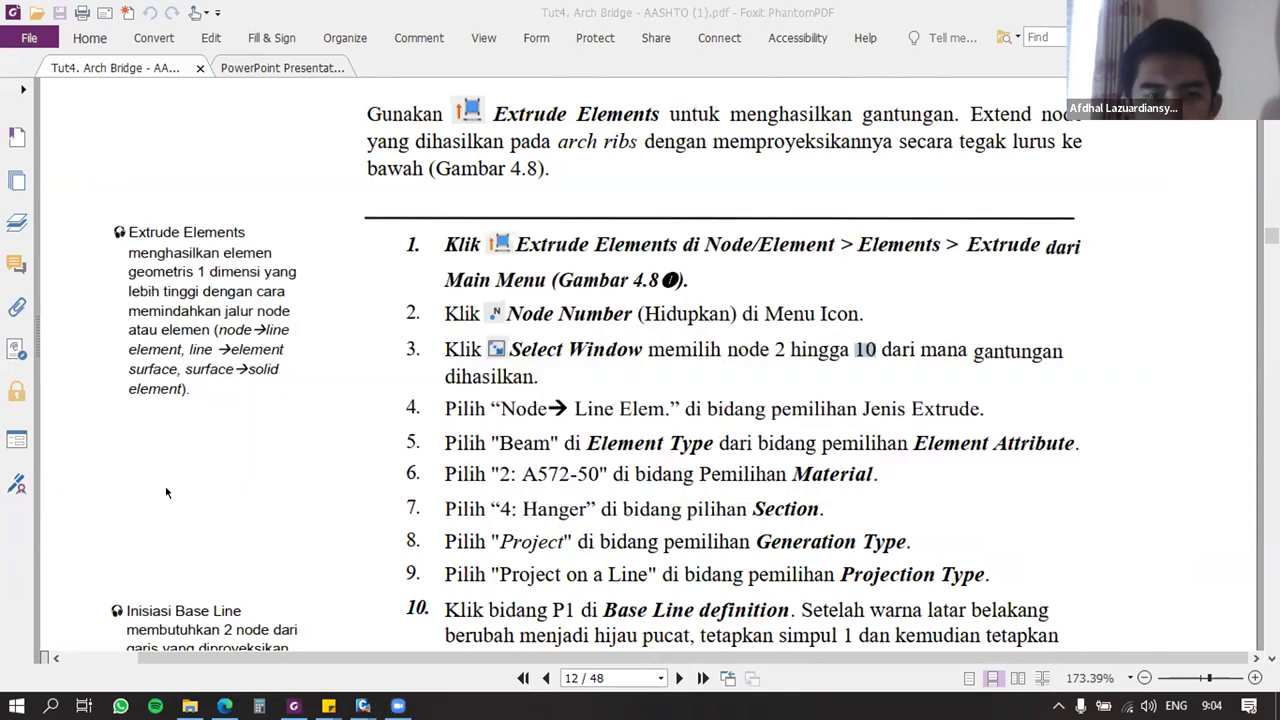
click(124, 444)
click(128, 473)
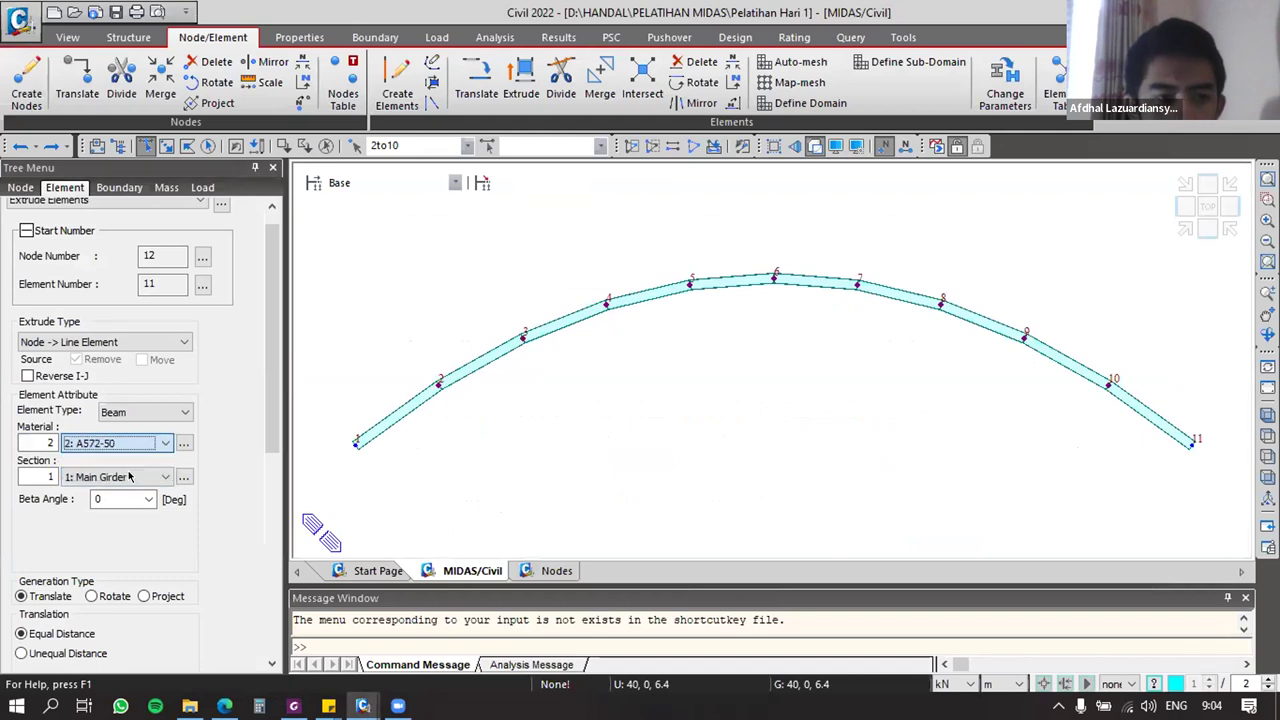
click(122, 476)
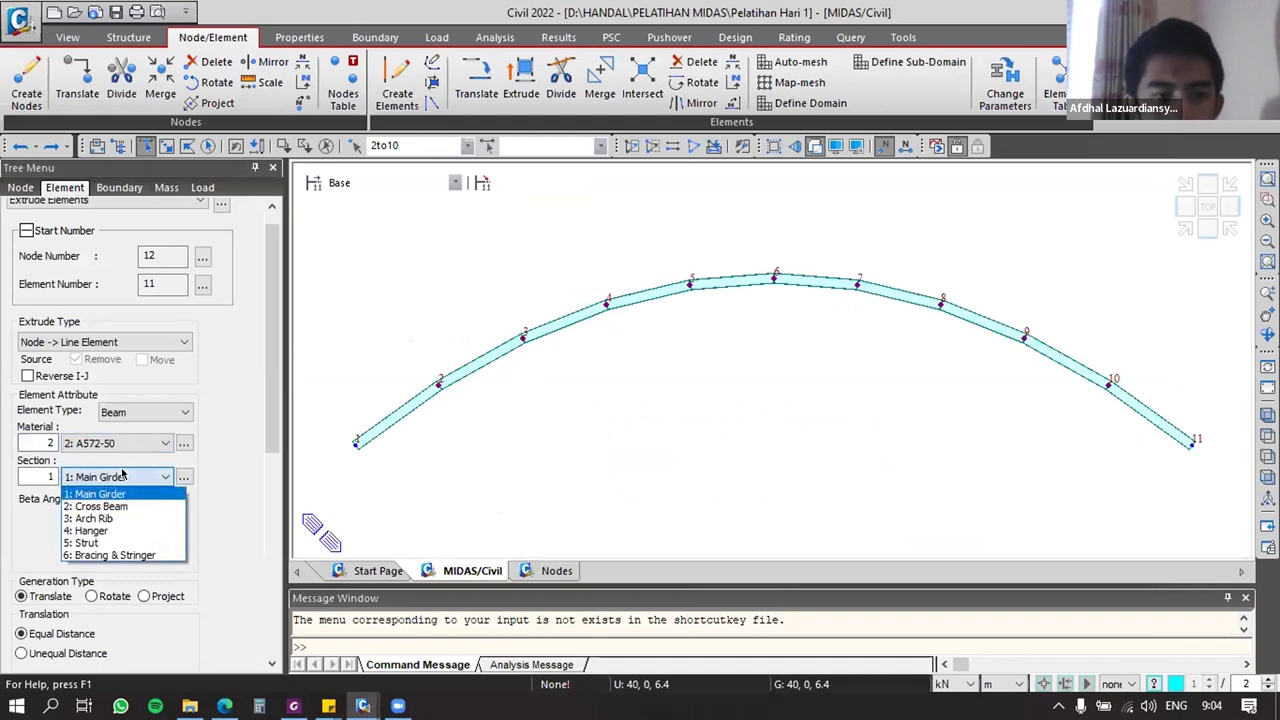
key(alt+Tab)
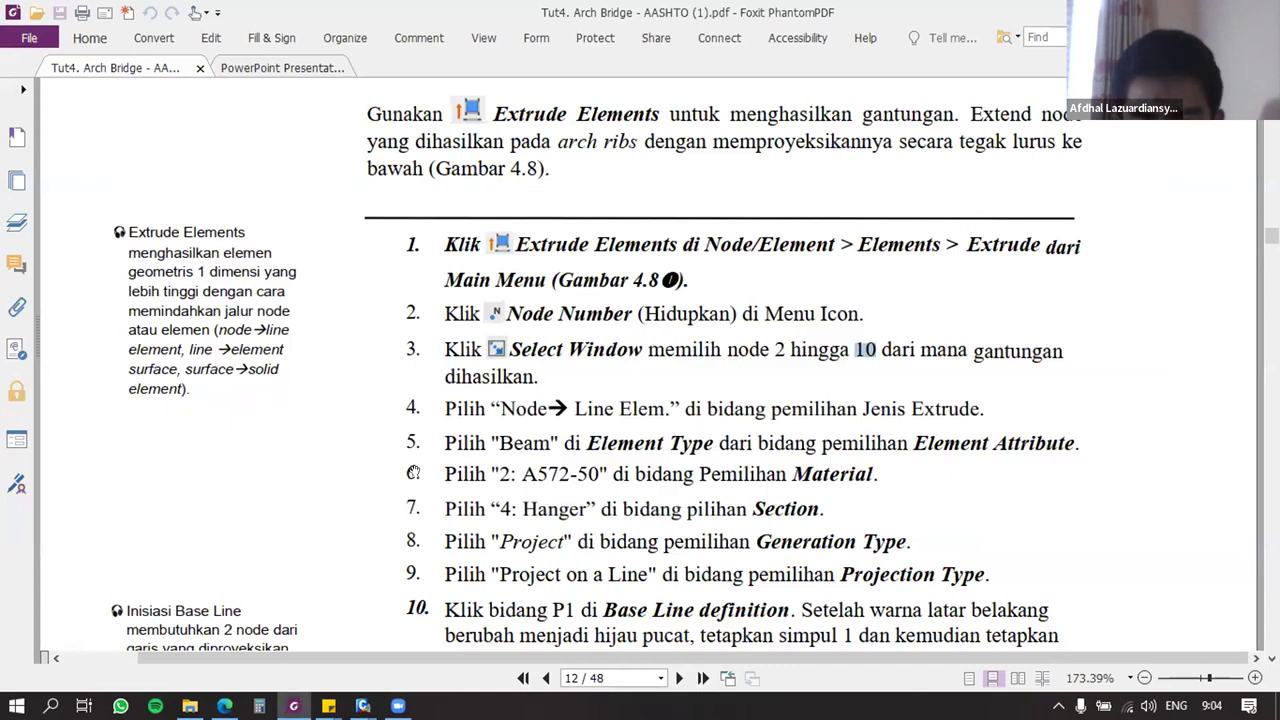
key(alt+Tab)
click(118, 477)
click(129, 531)
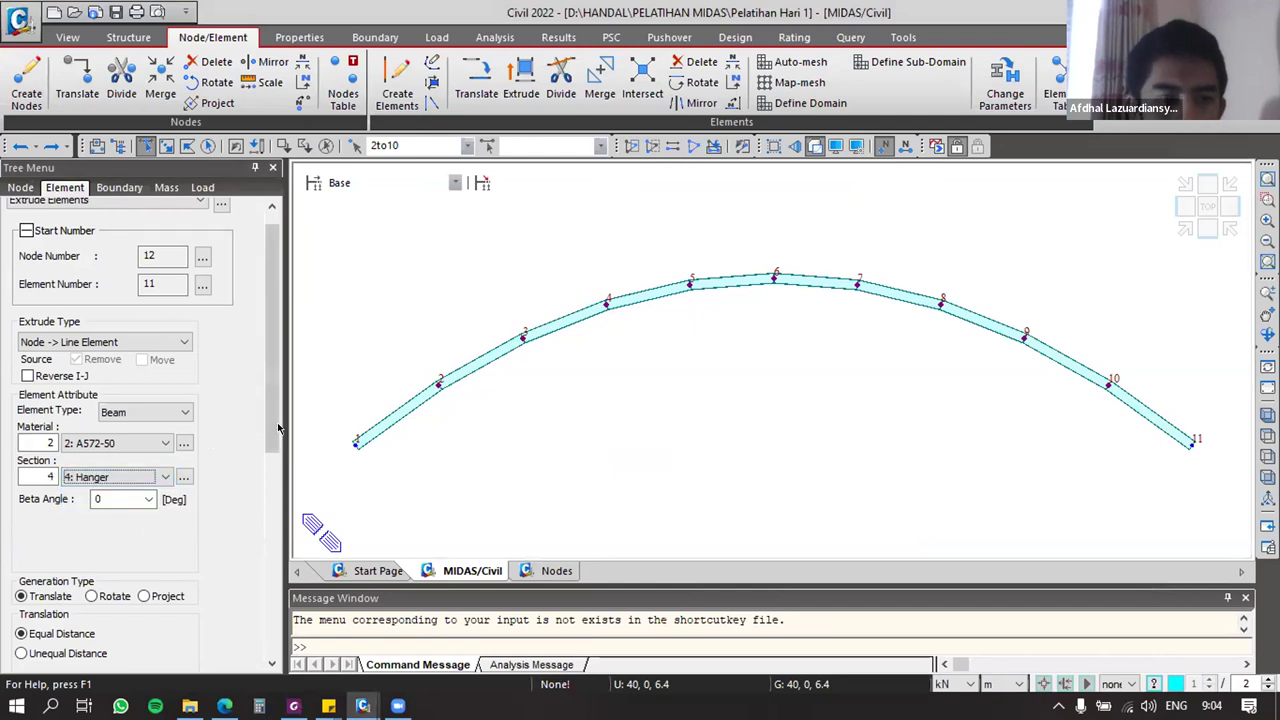
Step: Try to extrude the hangers from the selected nodes by equal-distance translation of 0,0,-10 m, one time
drag(273, 422, 270, 518)
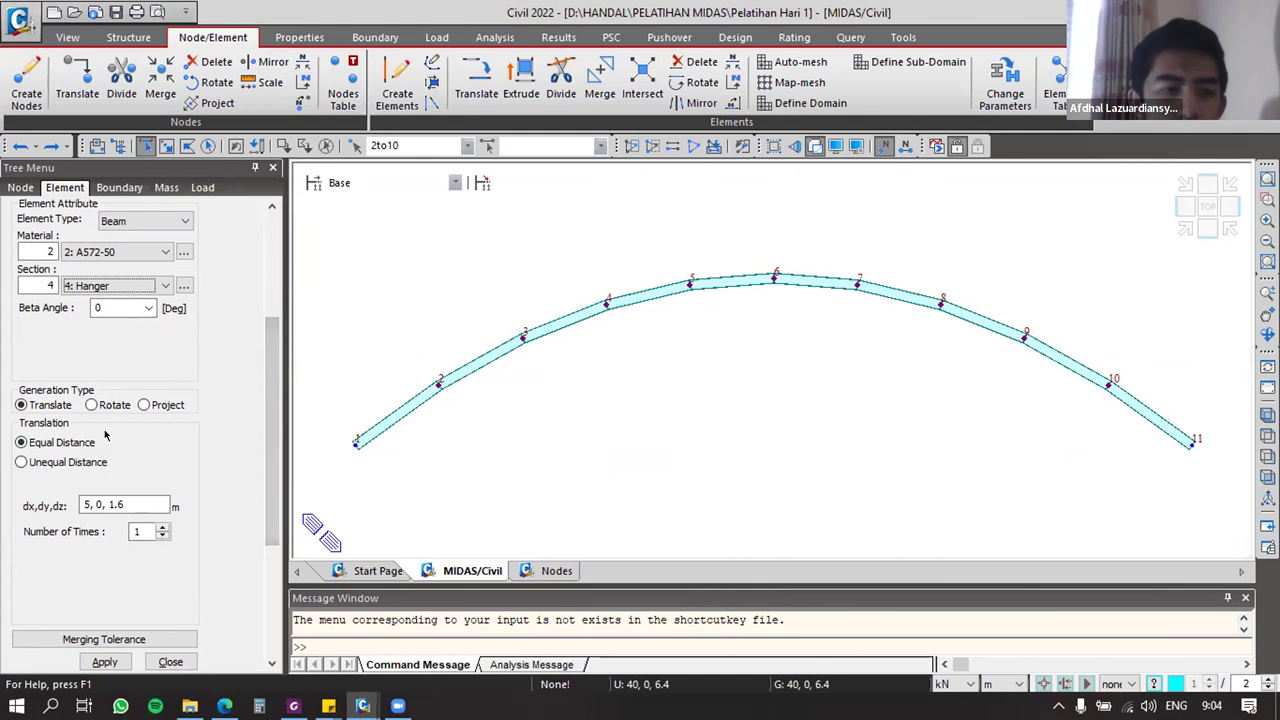
click(50, 408)
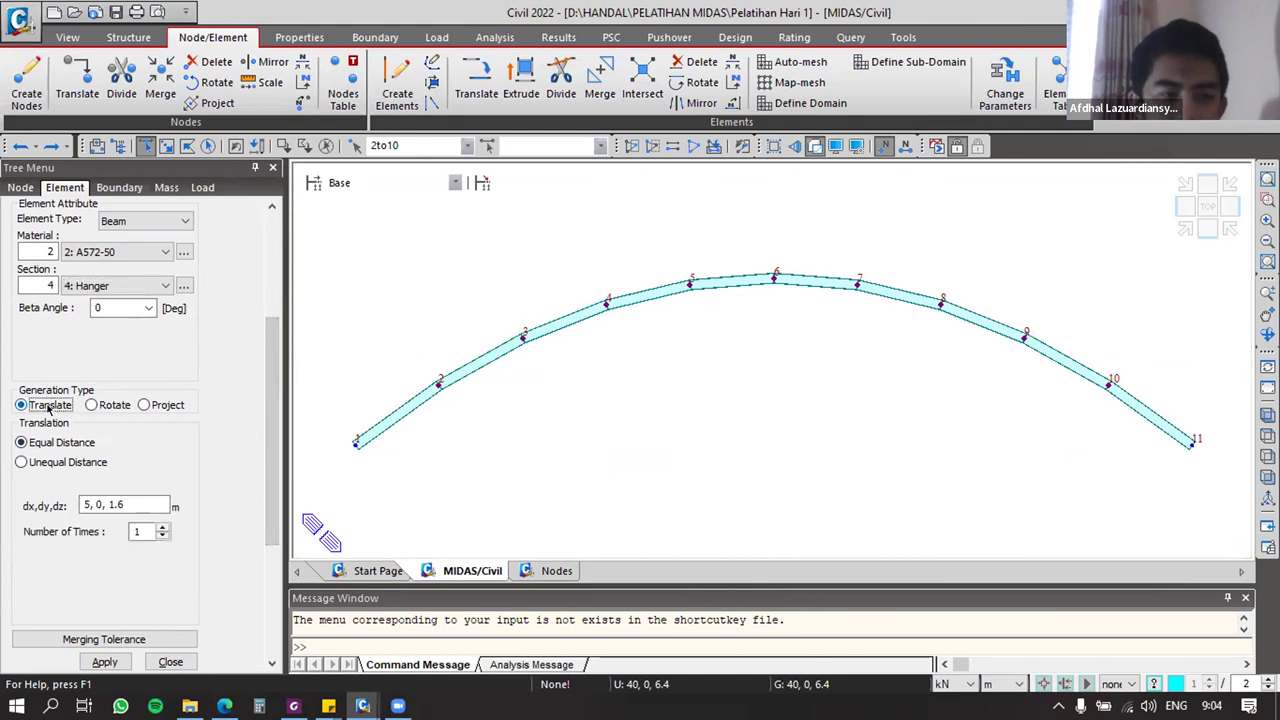
click(45, 408)
drag(272, 326, 274, 411)
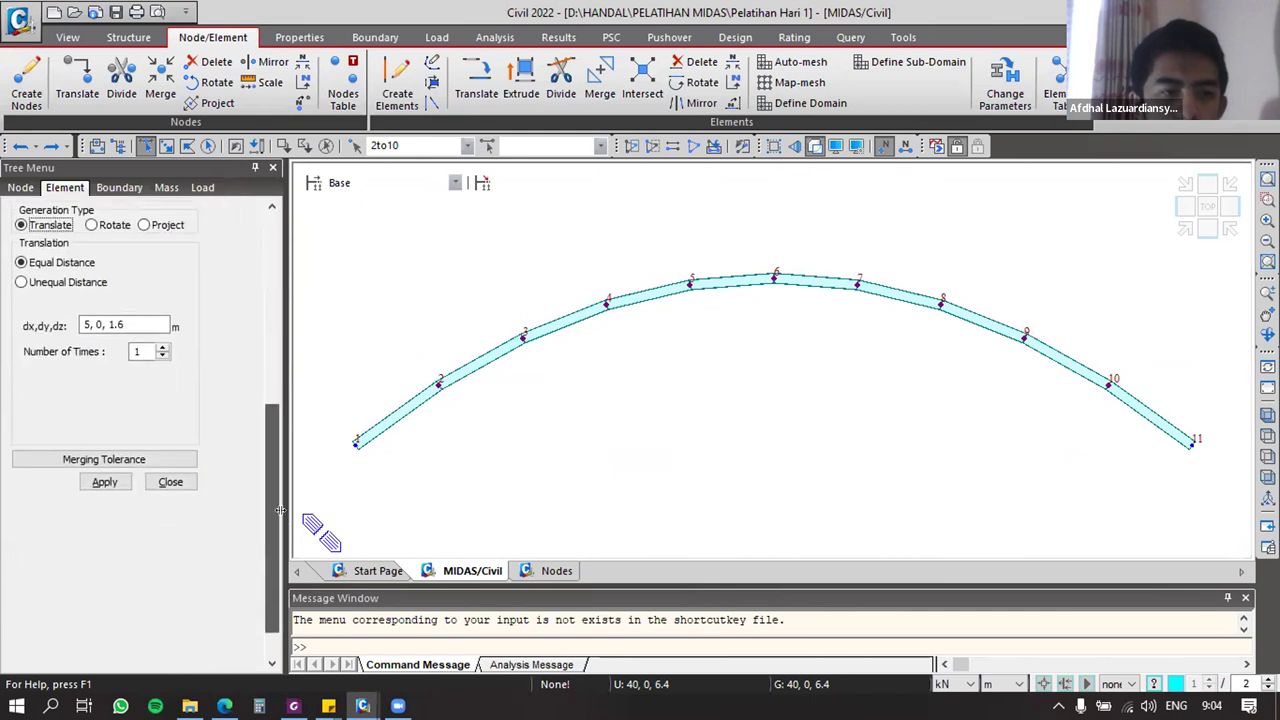
click(95, 322)
drag(136, 319, 59, 328)
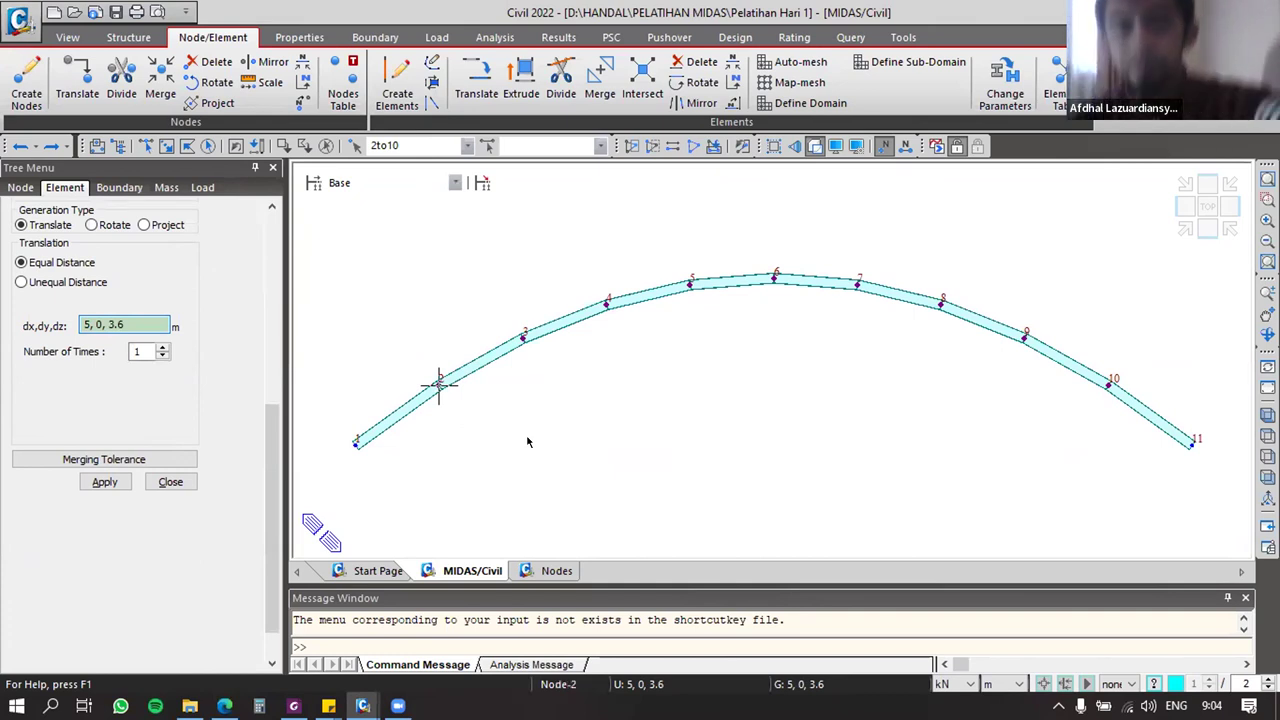
drag(137, 324, 52, 335)
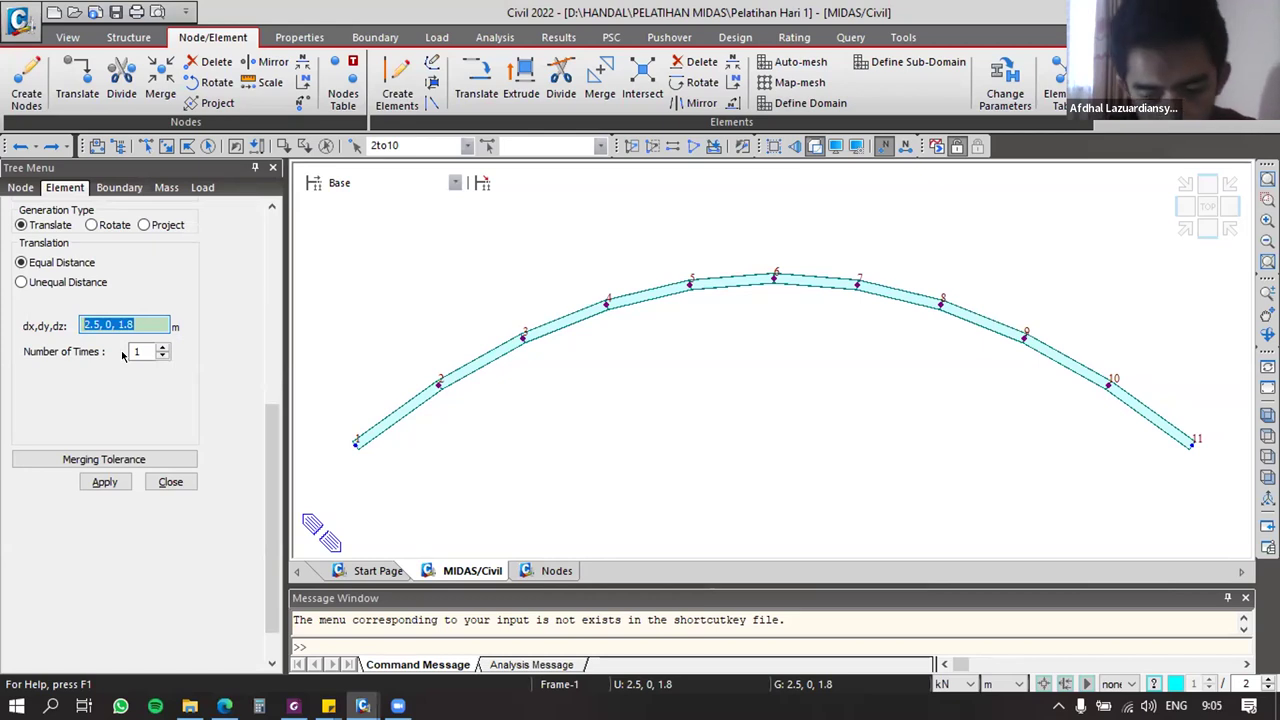
text(0,0,-10)
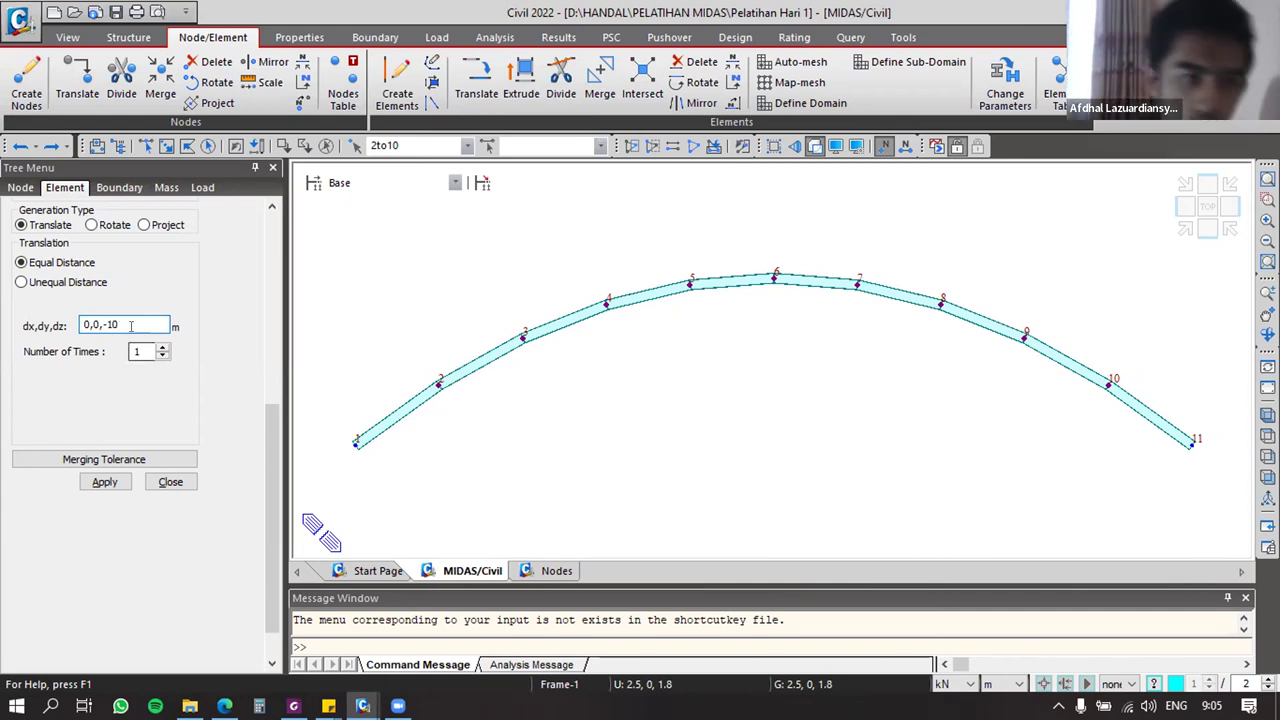
click(102, 481)
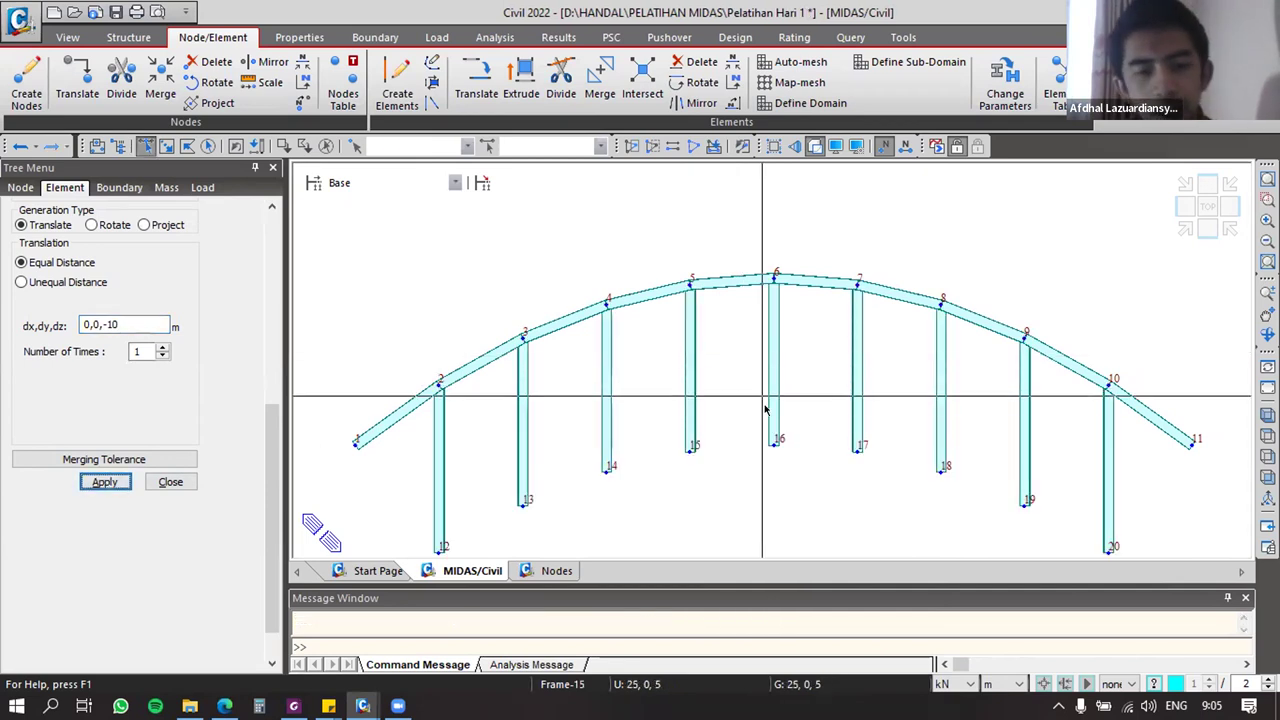
Step: Inspect the translated hangers from the front and undo the extrusion
scroll(716, 386, down, 3)
ctrl+middle_drag(709, 408, 874, 397)
click(1204, 230)
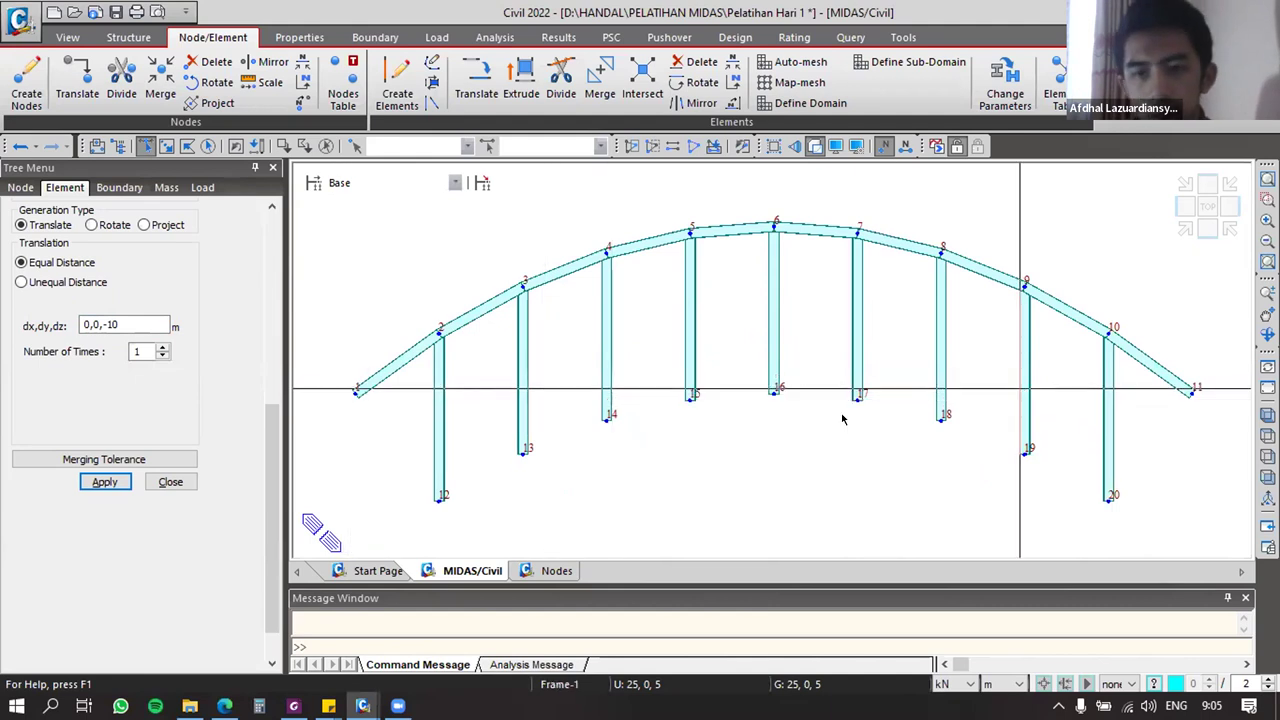
drag(273, 503, 273, 341)
click(20, 148)
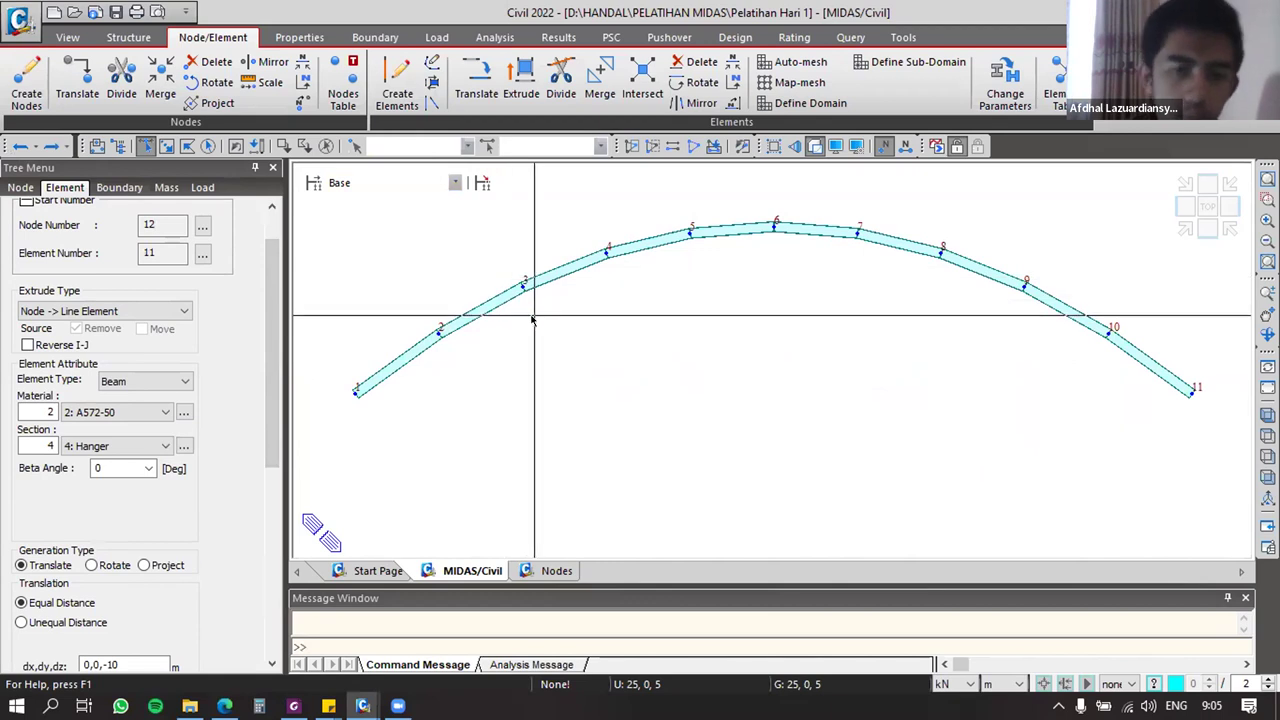
Step: Restore the previous selection of nodes 2 to 10 and set the generation type to Project with Project on a line, following the tutorial PDF
scroll(531, 321, down, 2)
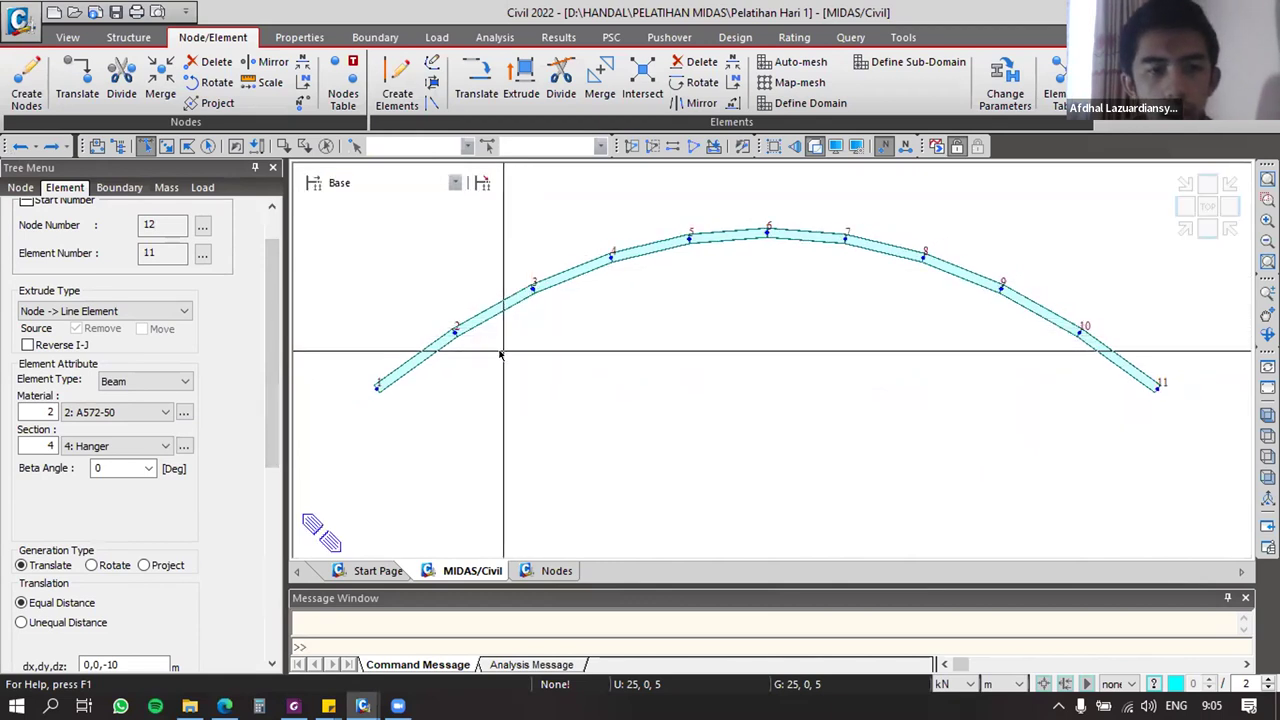
middle_drag(786, 357, 768, 369)
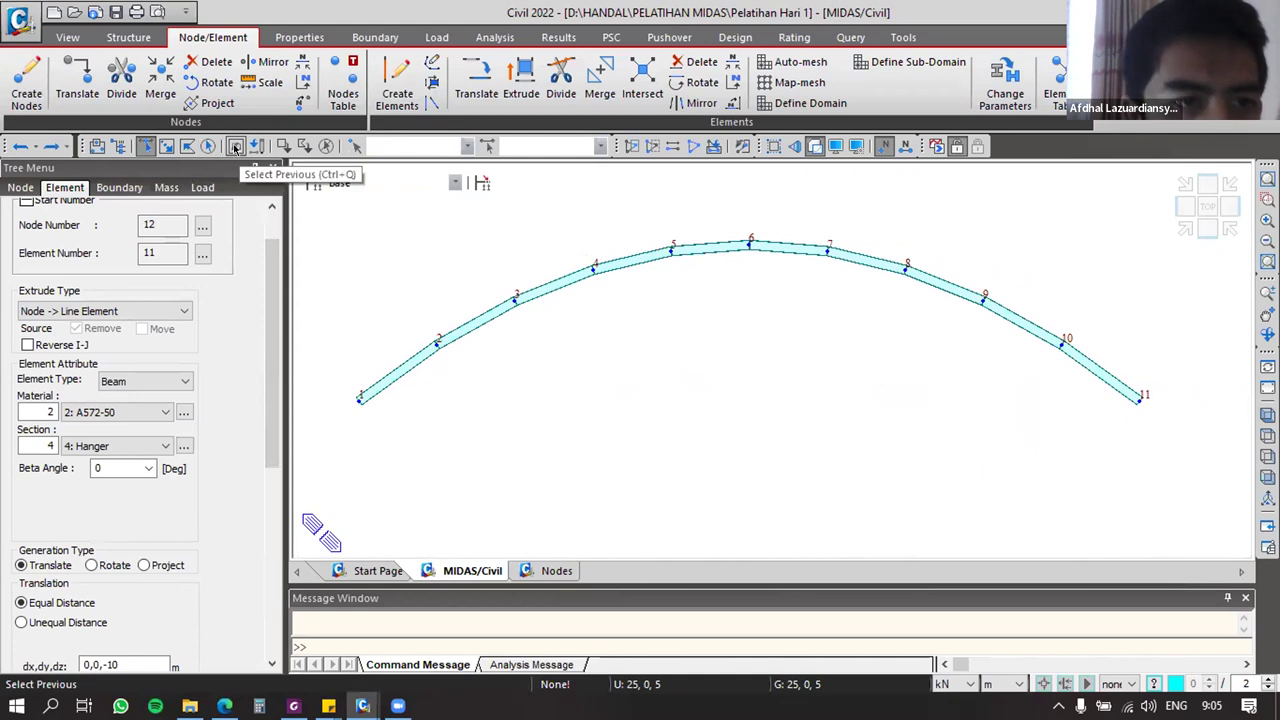
click(236, 147)
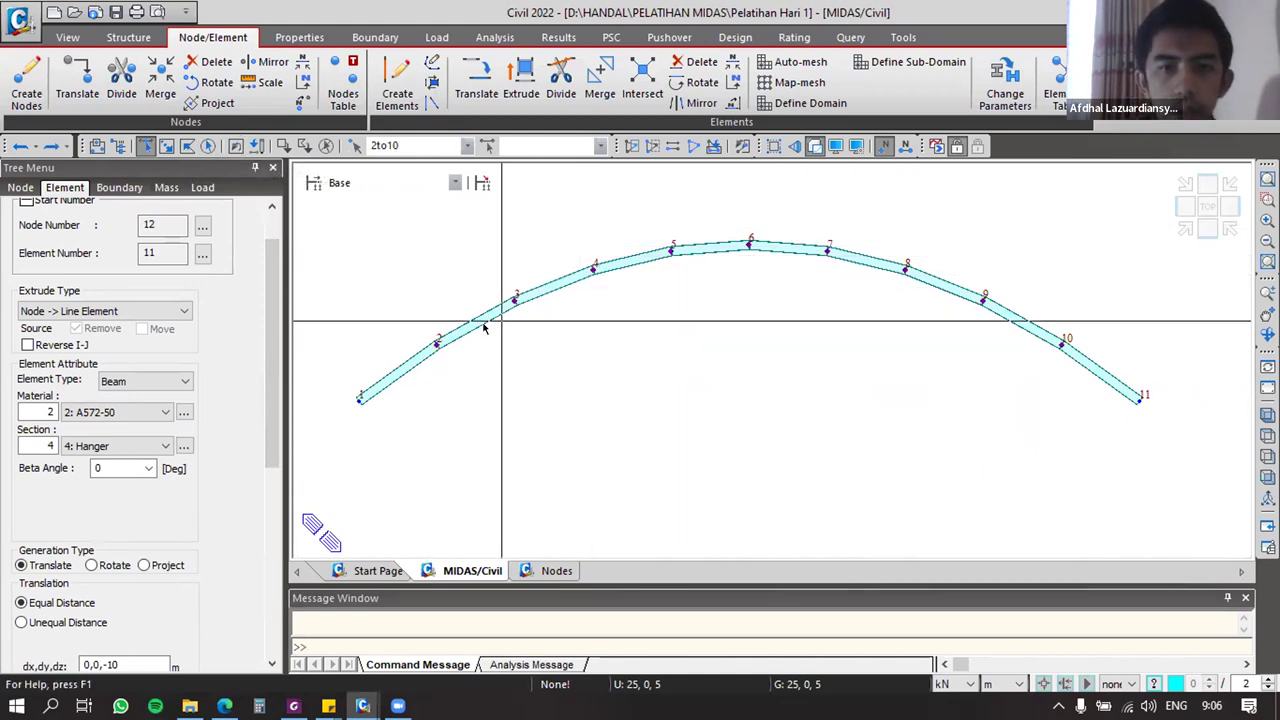
drag(278, 393, 279, 515)
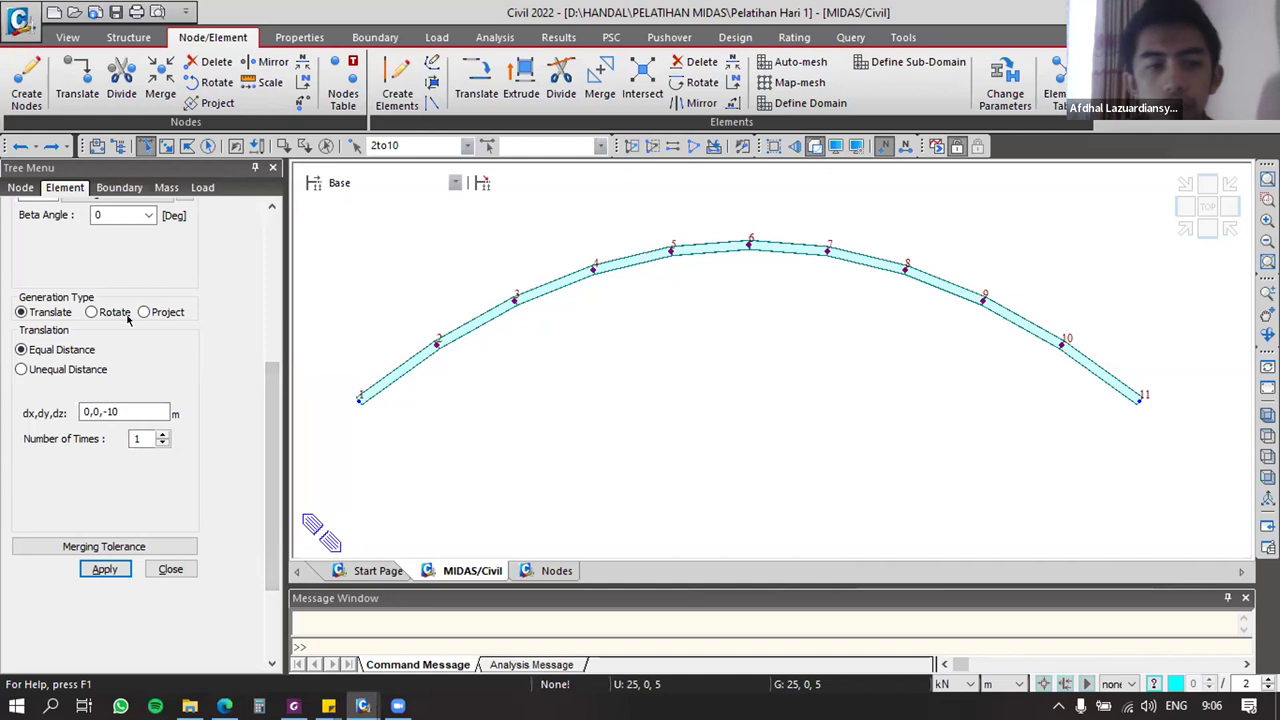
key(alt+Tab)
key(alt+Tab)
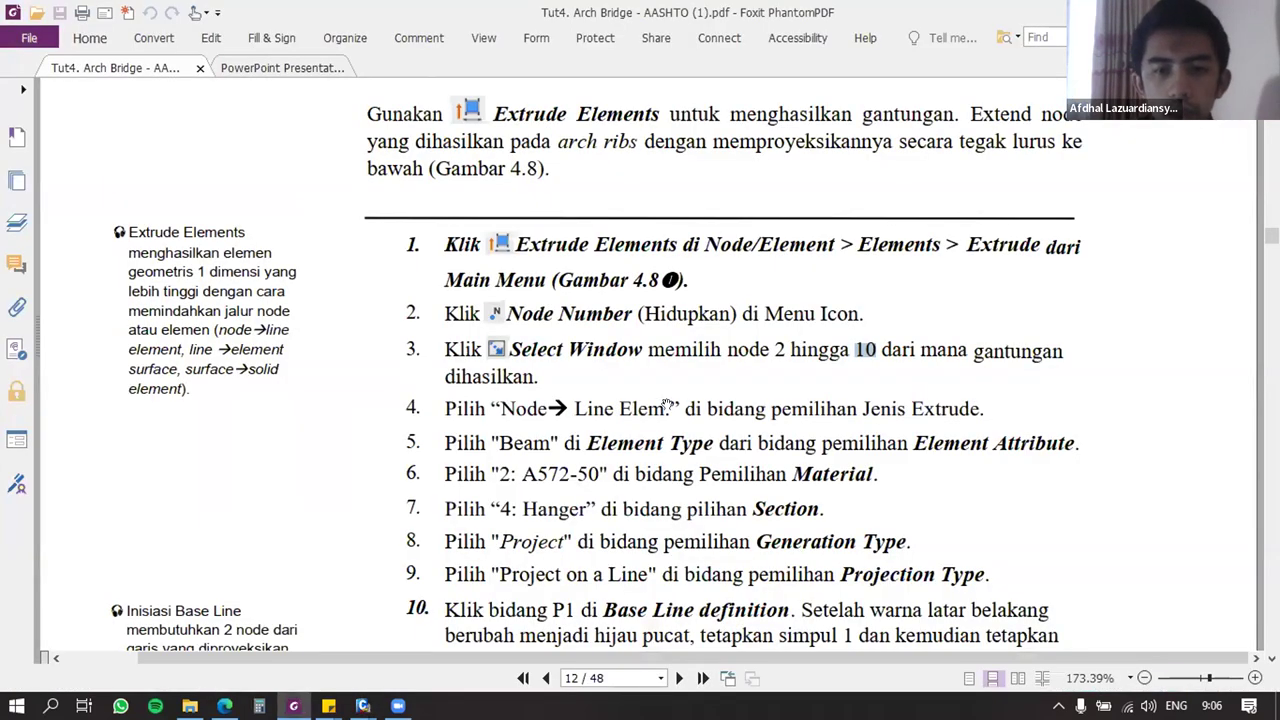
scroll(714, 432, down, 1)
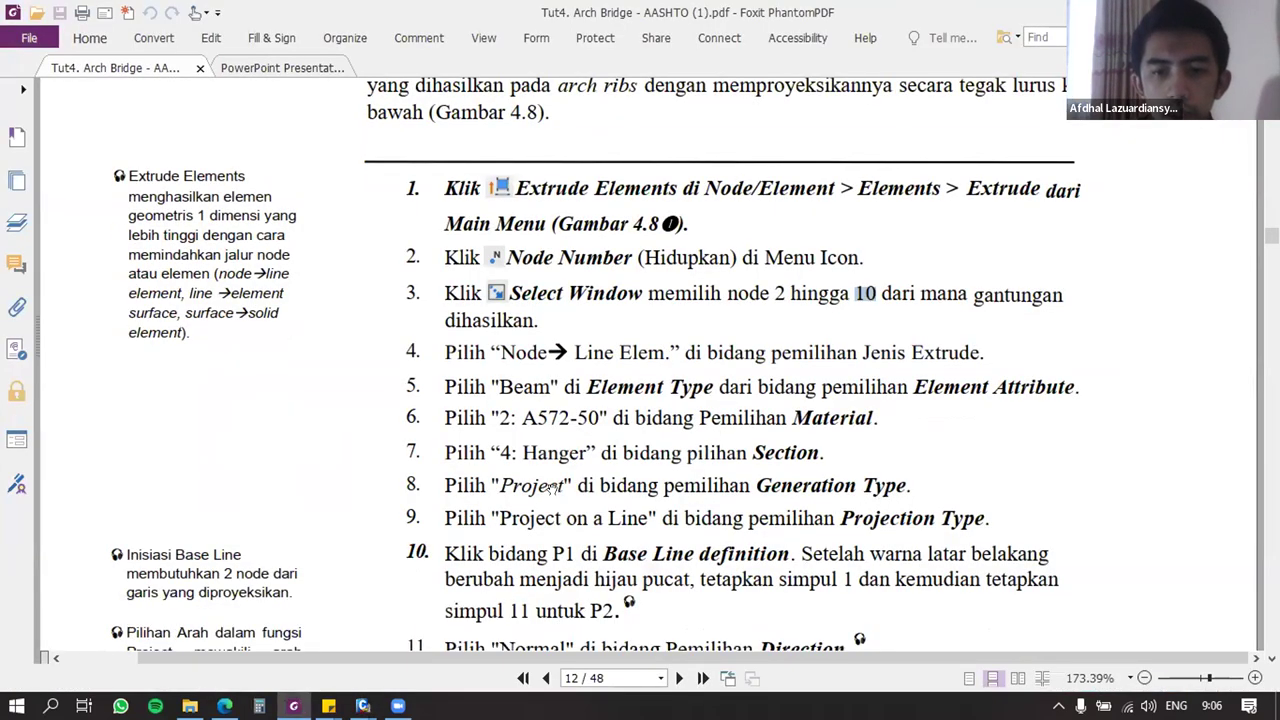
key(alt+Tab)
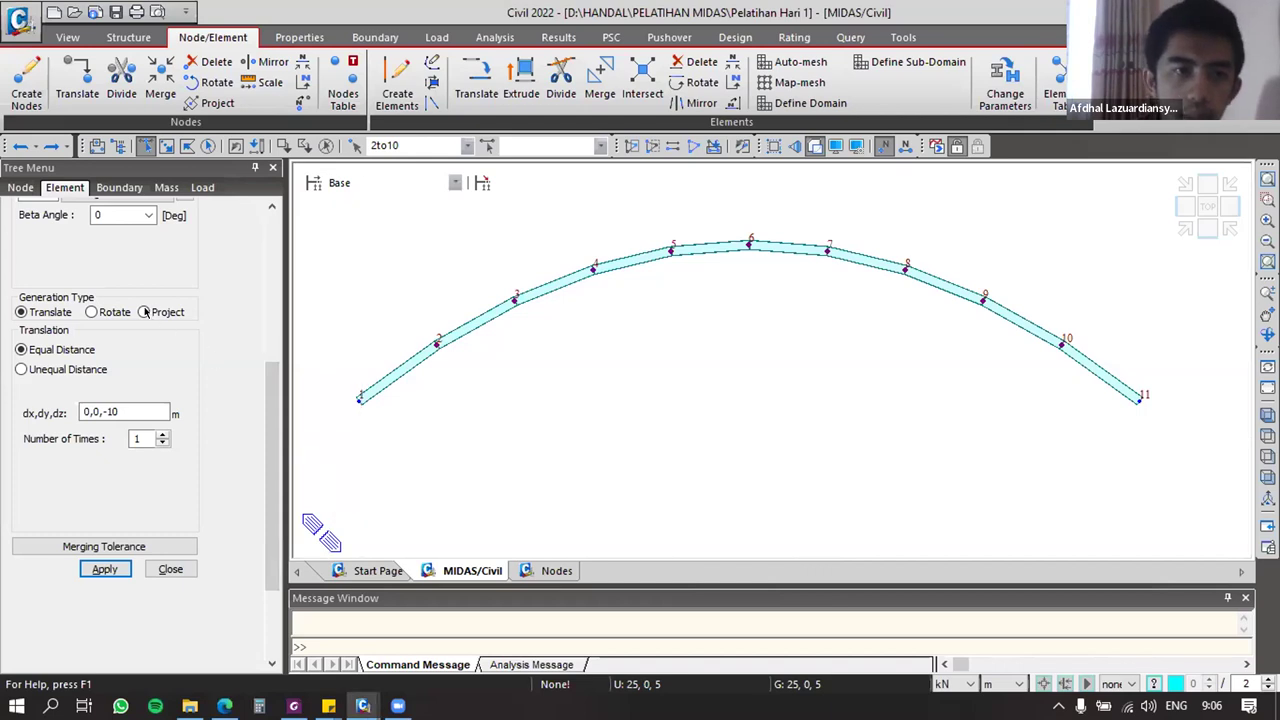
click(146, 312)
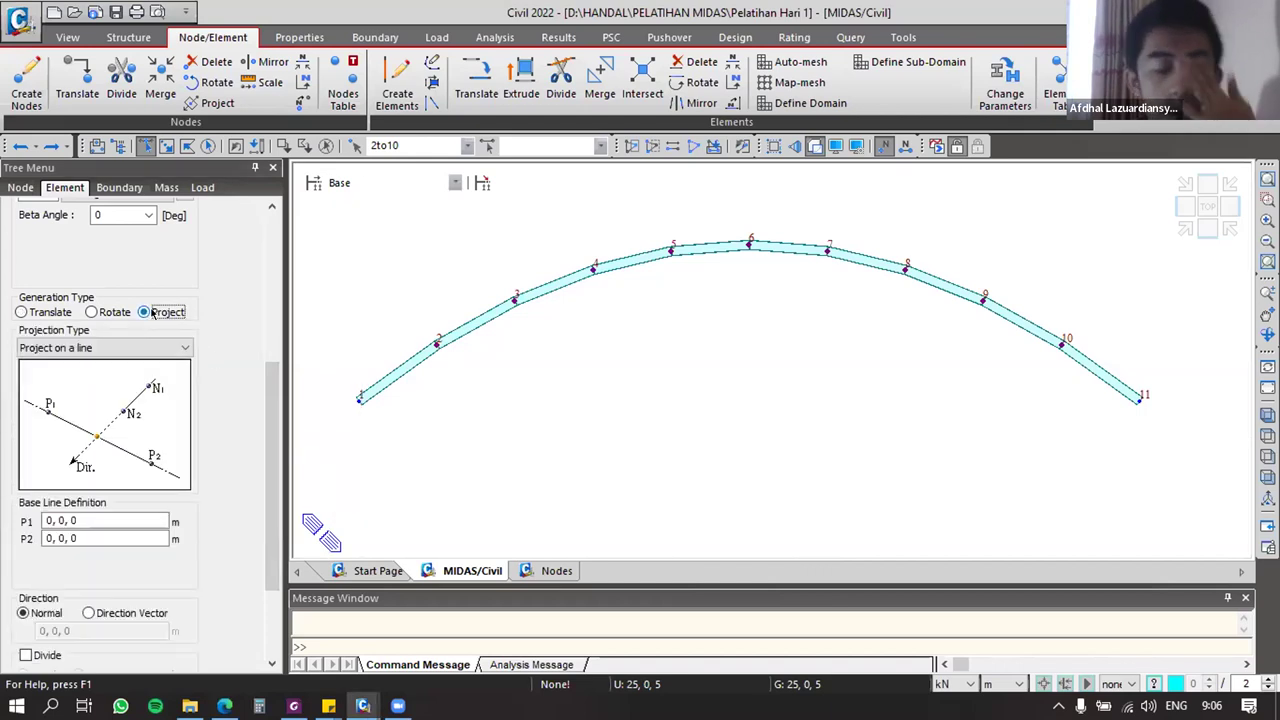
click(141, 349)
click(141, 349)
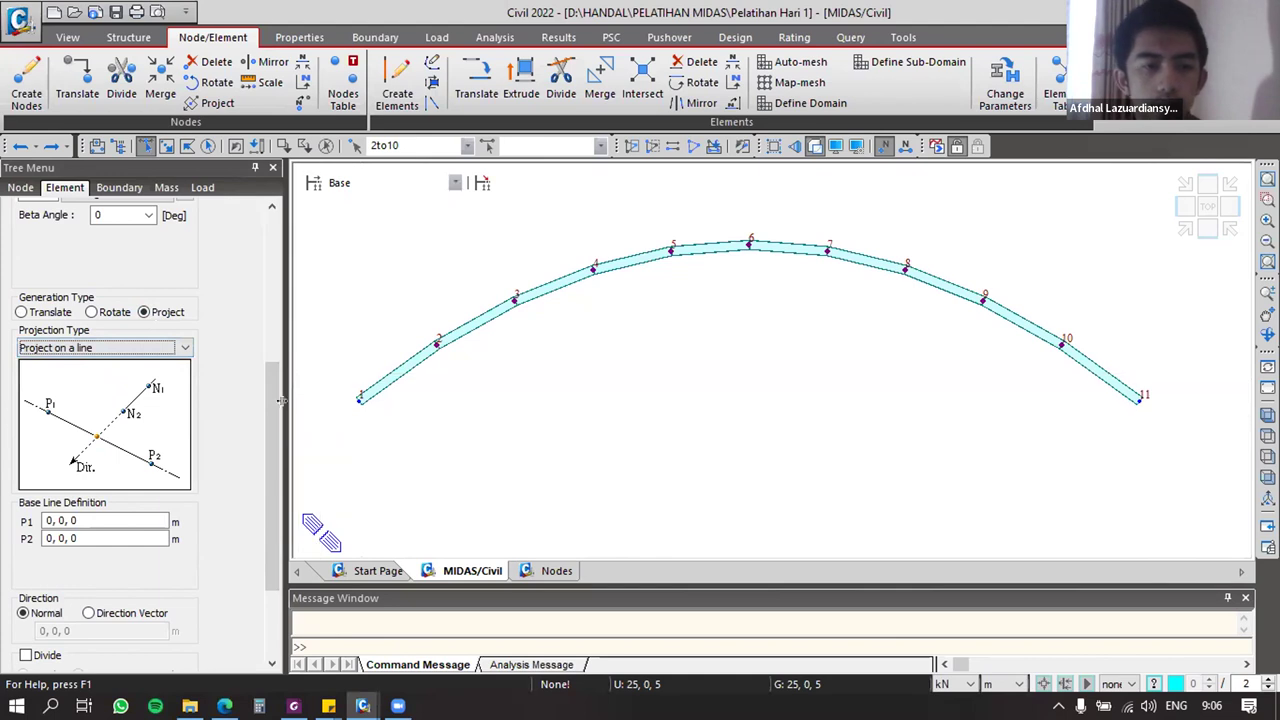
Step: Define the projection base line from node 1 (0, 0, 0) to node 11 (50, 0, 0)
drag(273, 403, 272, 448)
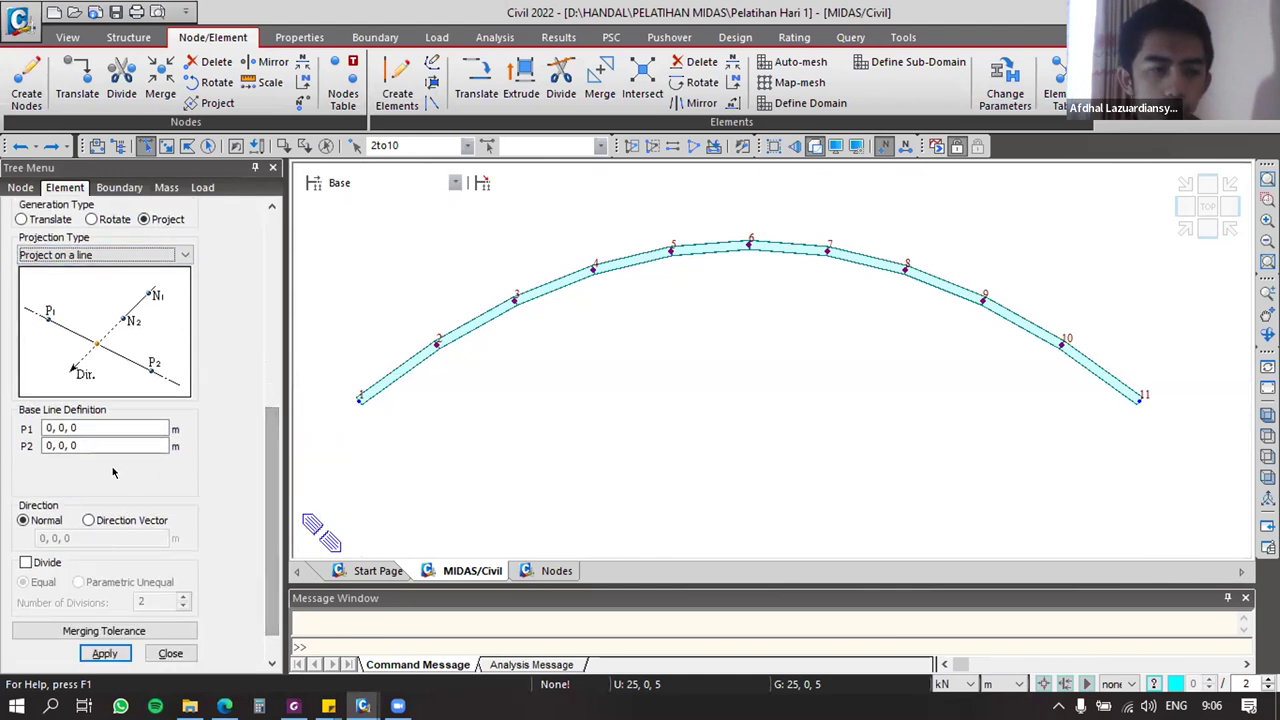
click(100, 424)
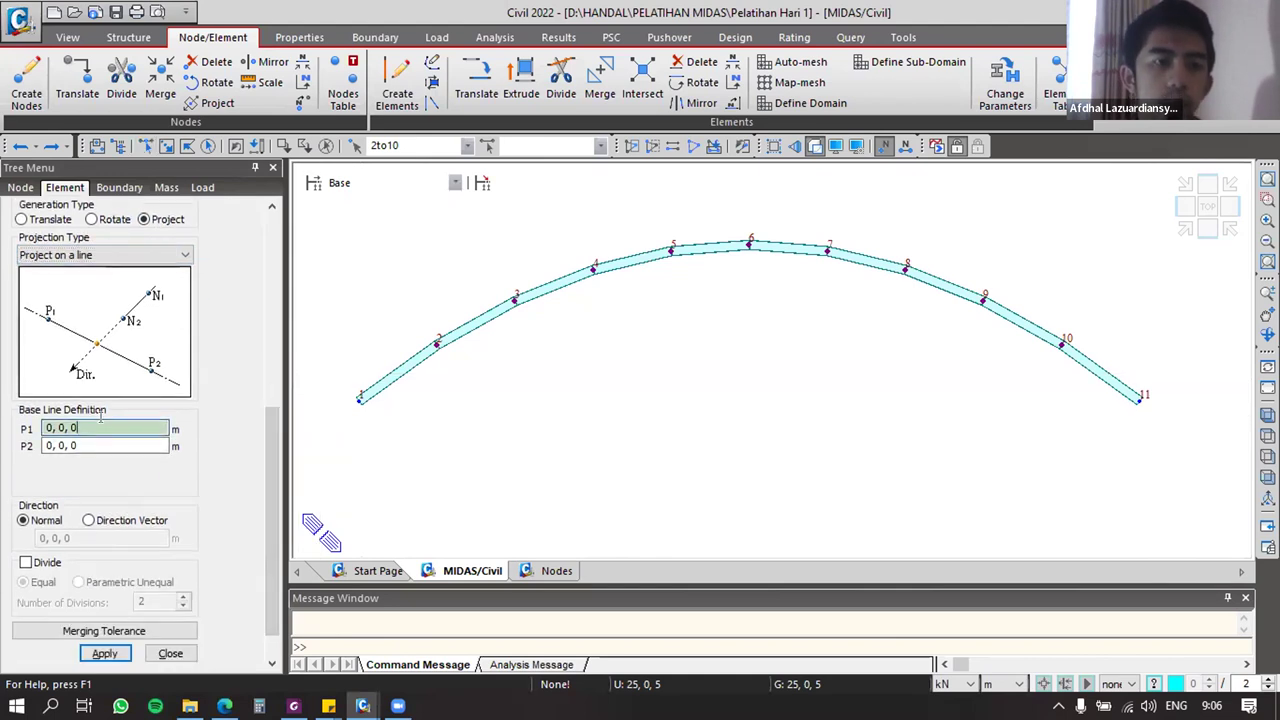
click(351, 406)
click(398, 372)
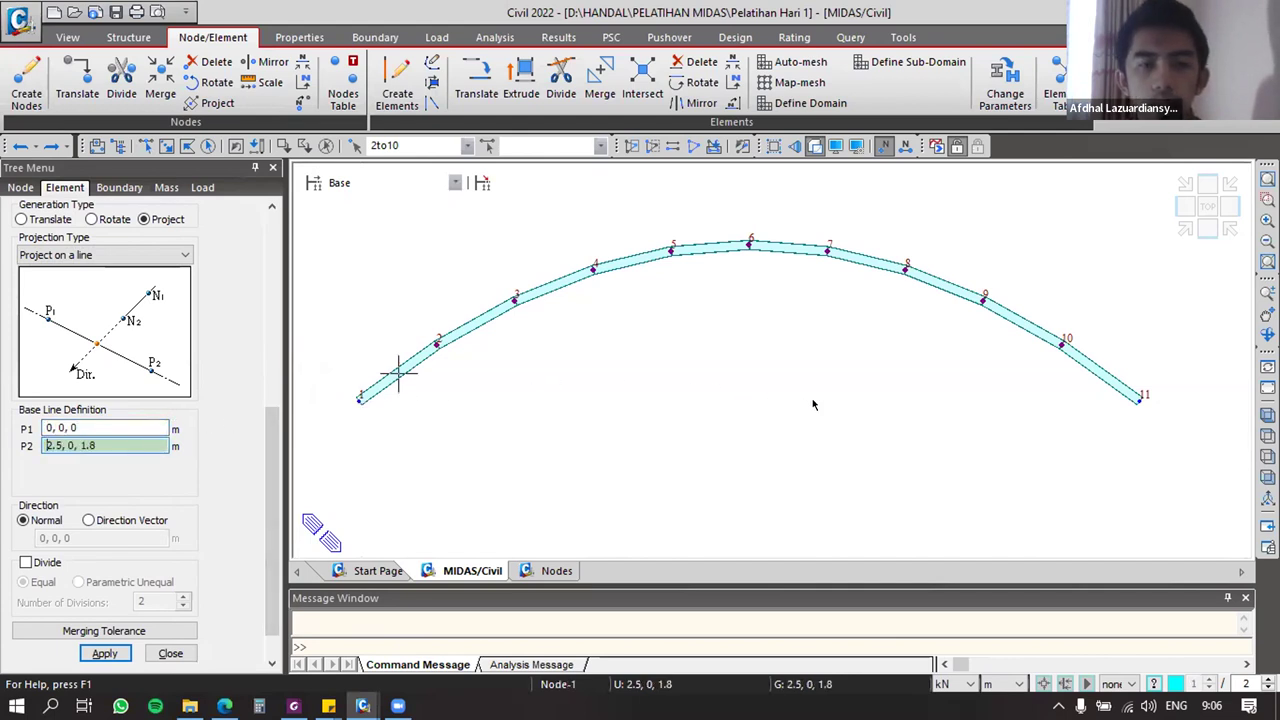
click(1138, 400)
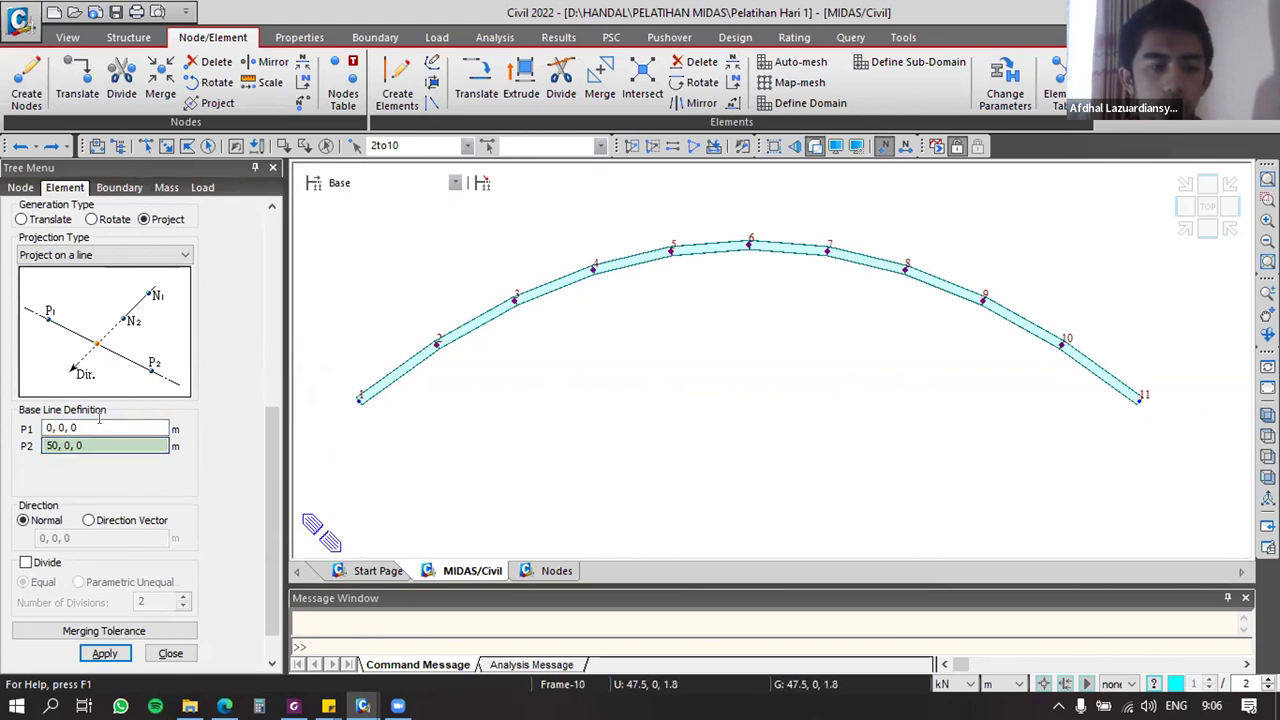
Step: Extrude the hangers by projecting nodes 2 to 10 normal to the base line, and check them in 3D and from the front
scroll(264, 515, down, 1)
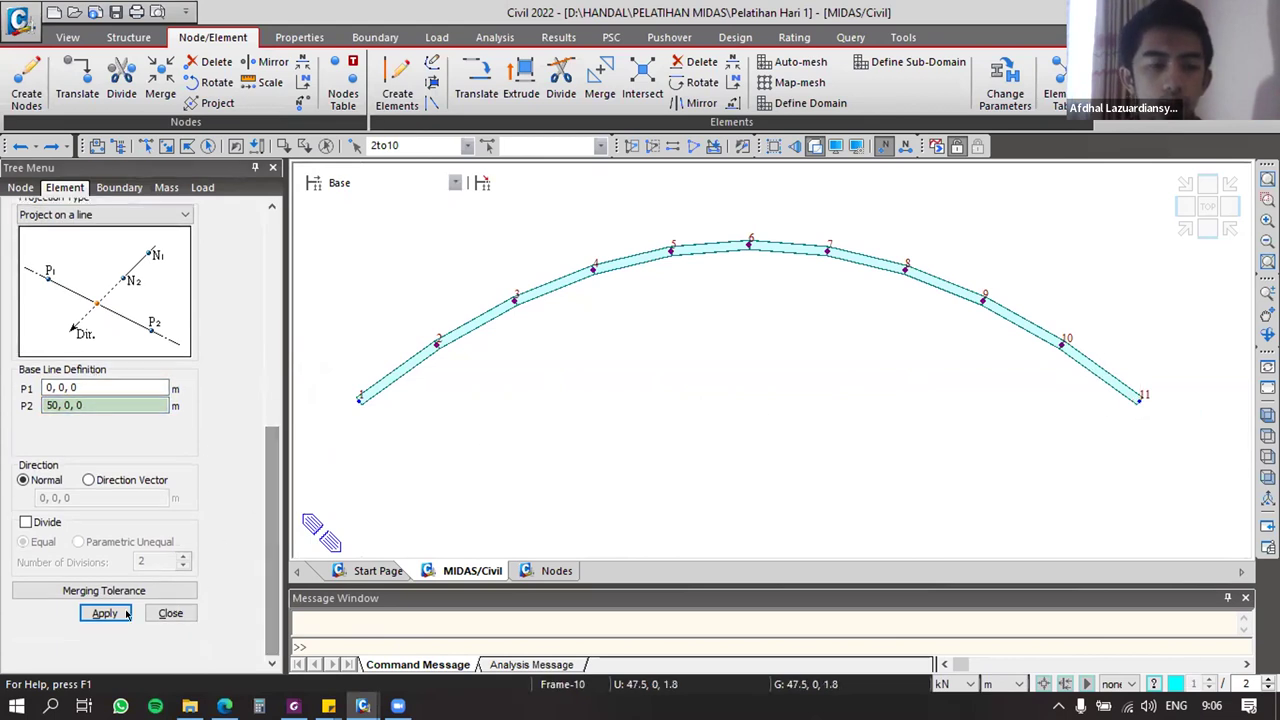
click(105, 613)
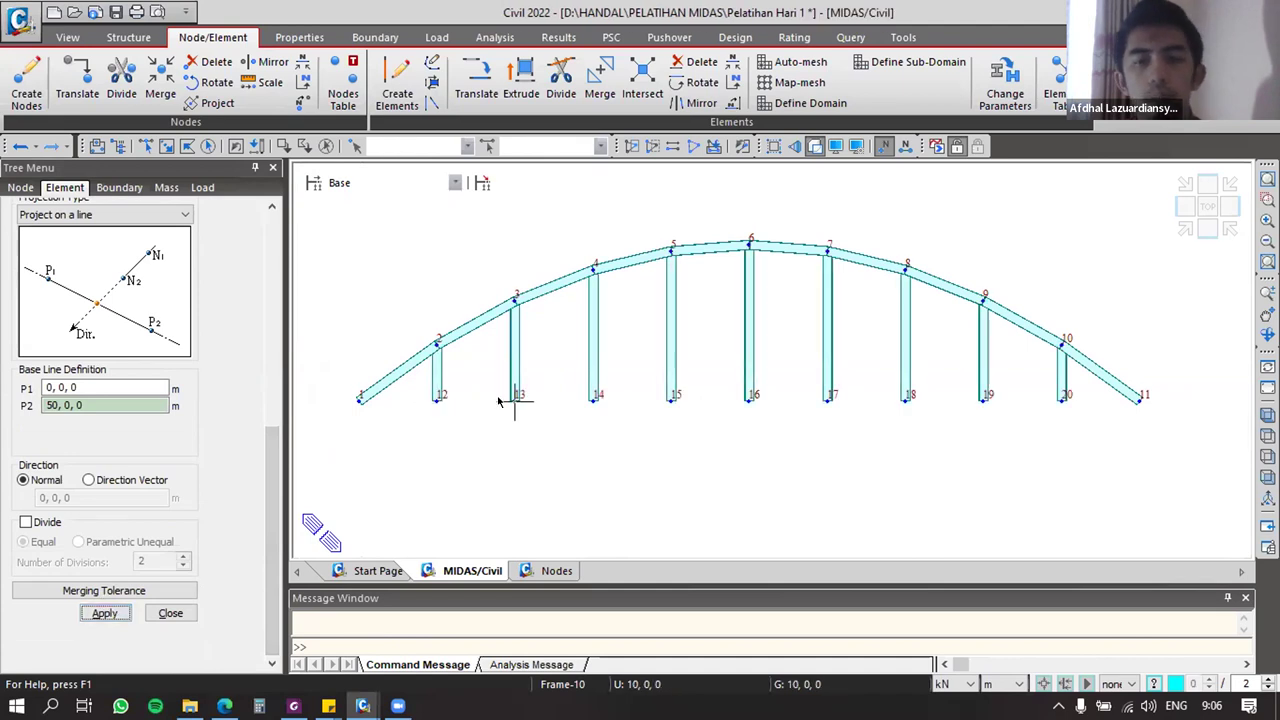
mouse_move(763, 318)
ctrl+middle_down()
mouse_move(791, 341)
mouse_move(843, 300)
mouse_move(792, 286)
mouse_move(784, 362)
mouse_move(848, 364)
mouse_move(770, 329)
ctrl+middle_up()
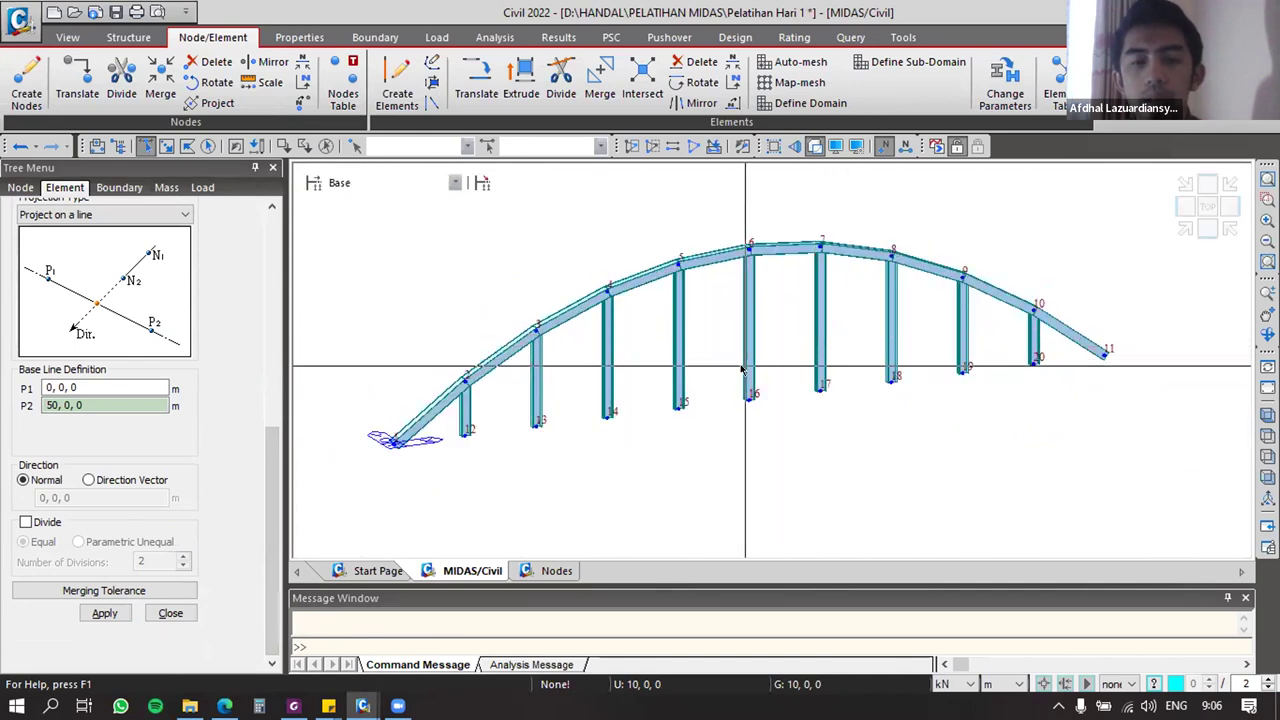
click(1204, 225)
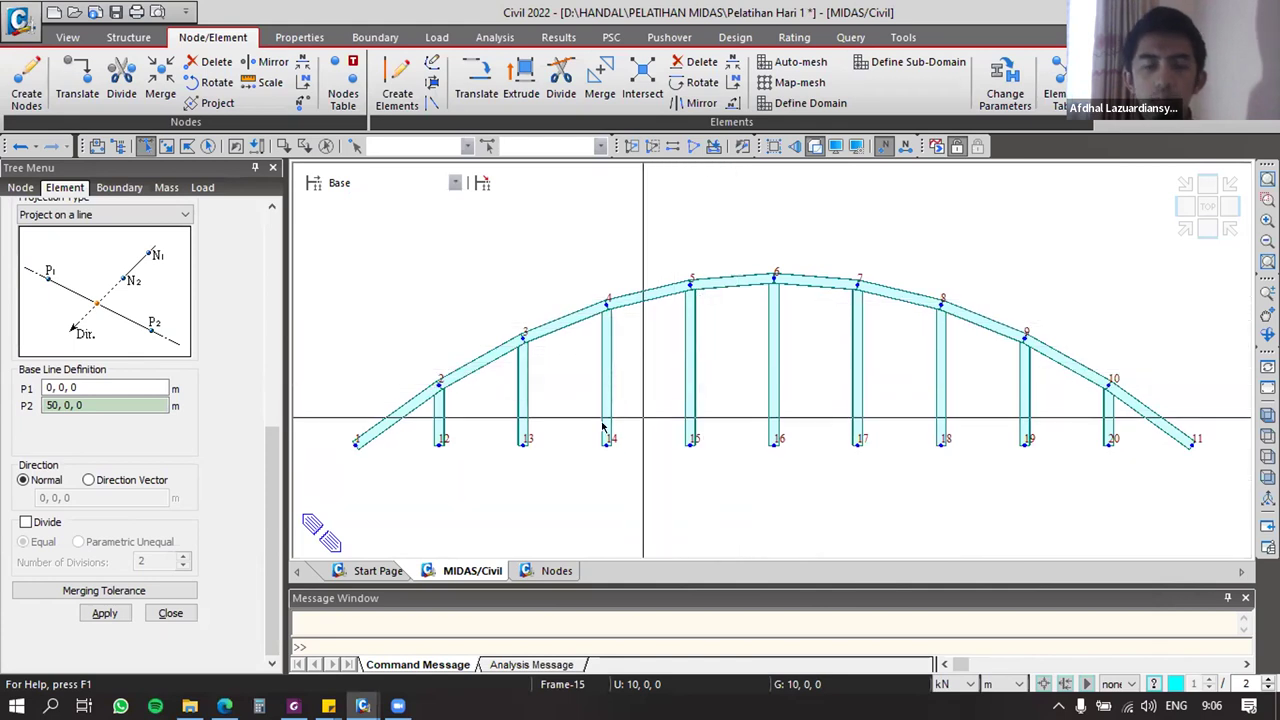
ctrl+middle_drag(735, 459, 808, 428)
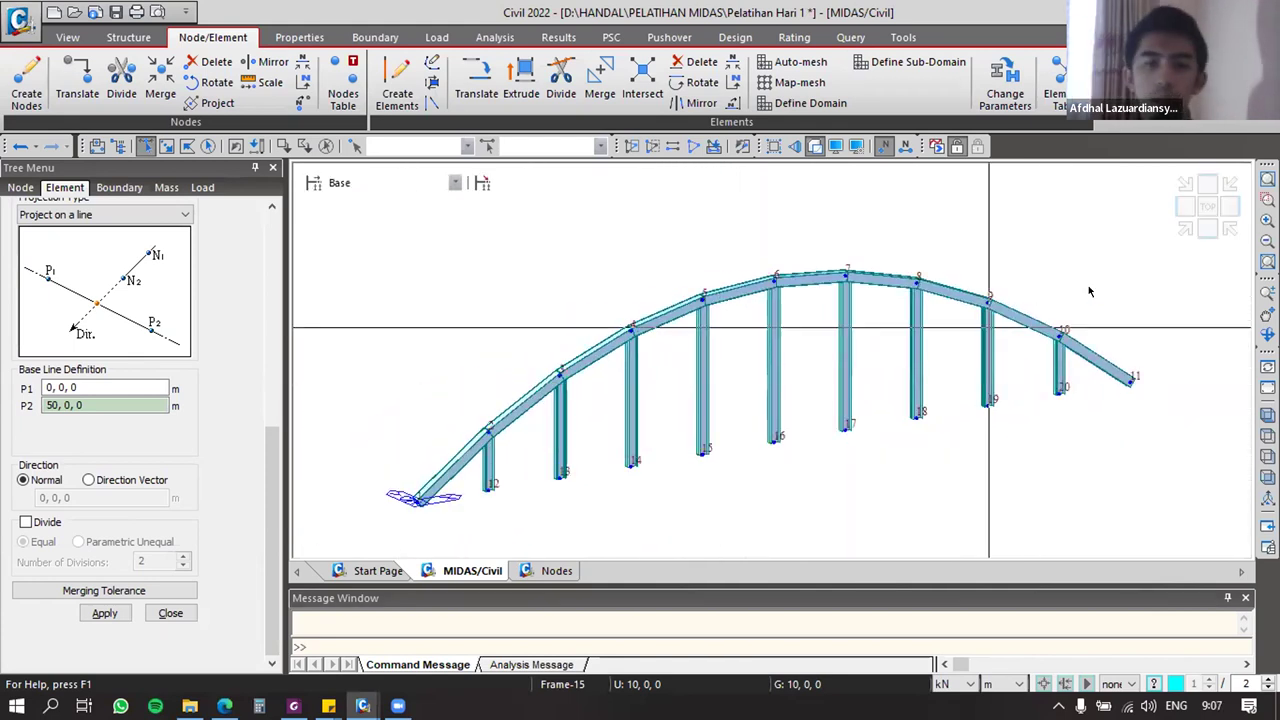
click(1194, 222)
Step: Switch to the tutorial PDF and read the steps for changing the hangers' element local axis and Beta Angle
key(alt+Tab)
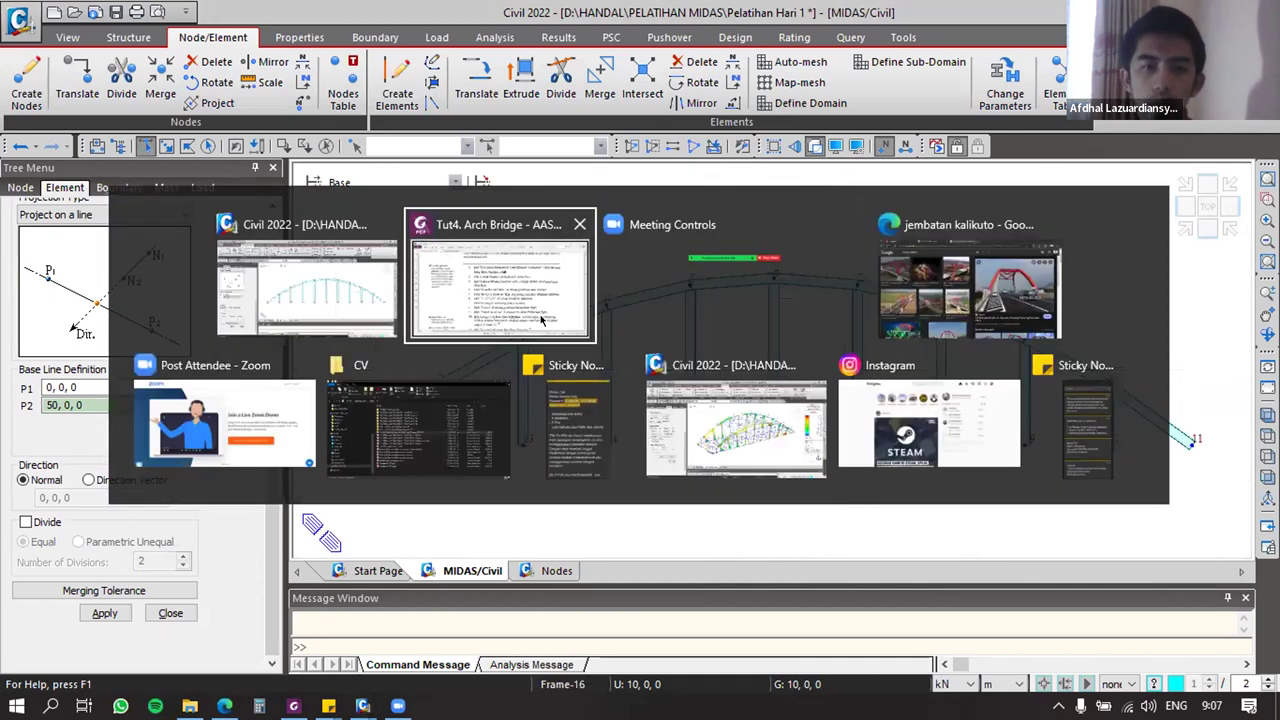
scroll(560, 321, down, 5)
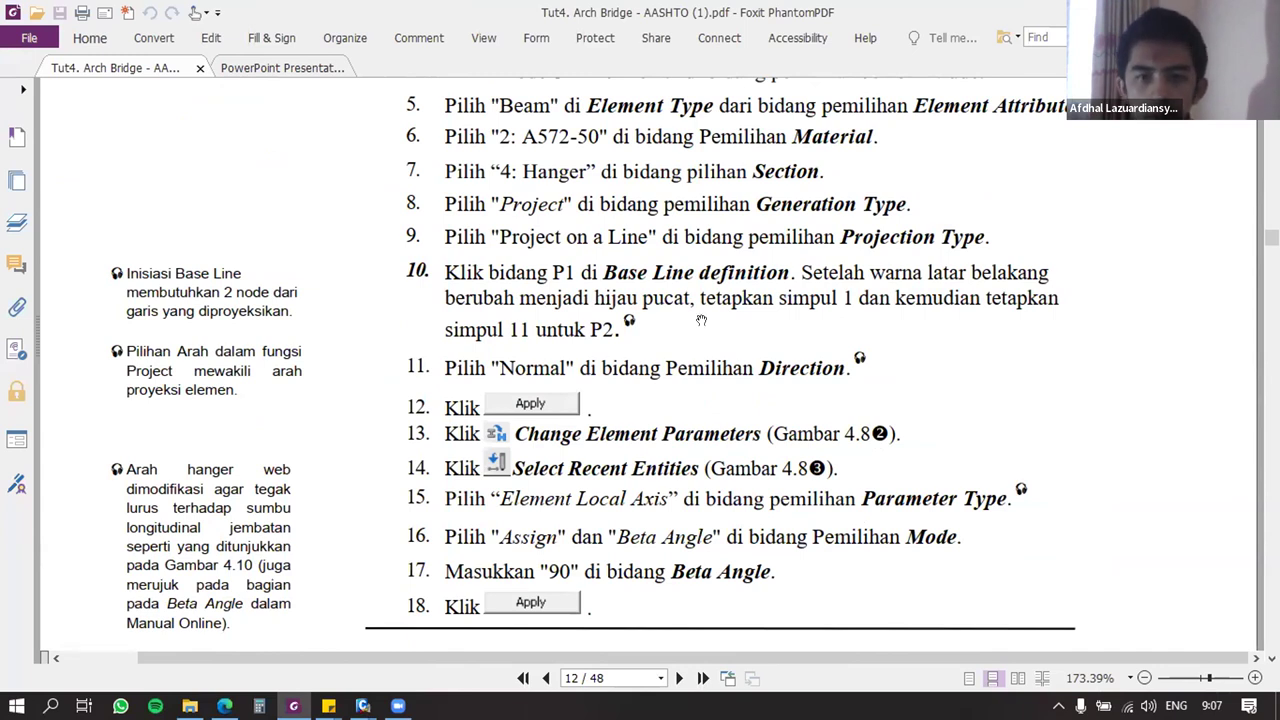
scroll(700, 311, down, 10)
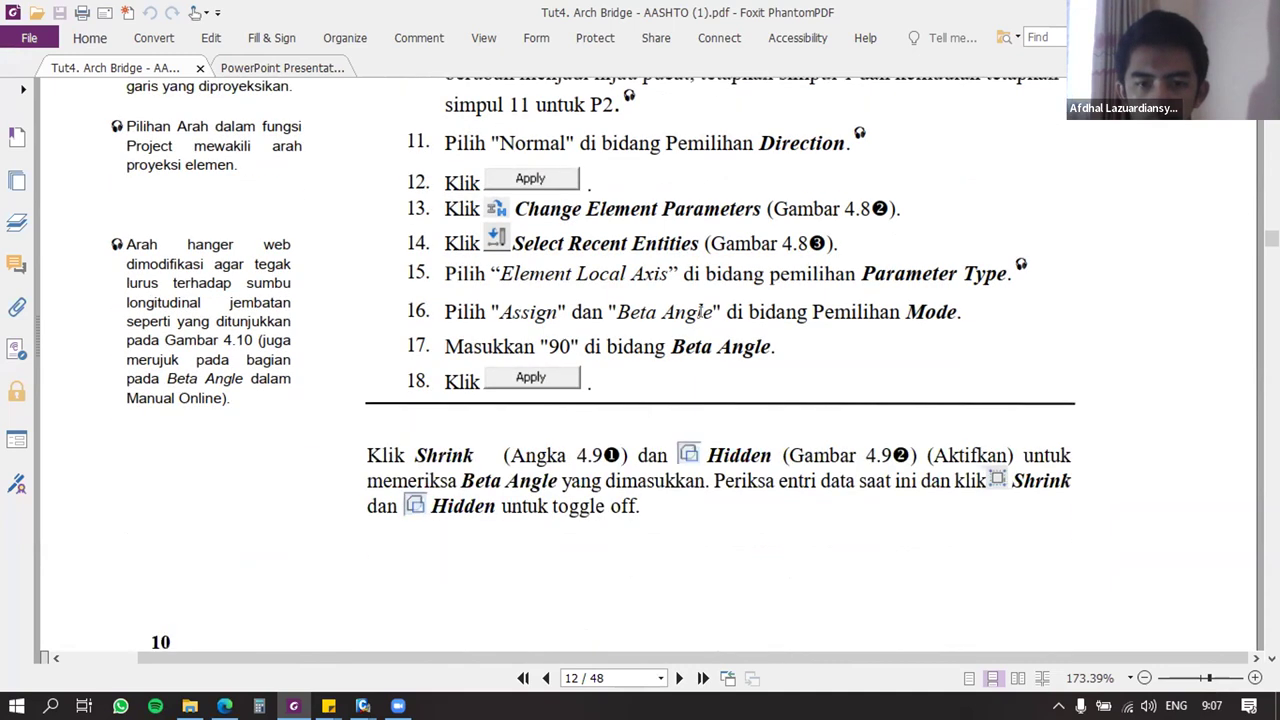
scroll(700, 311, down, 3)
scroll(700, 311, up, 6)
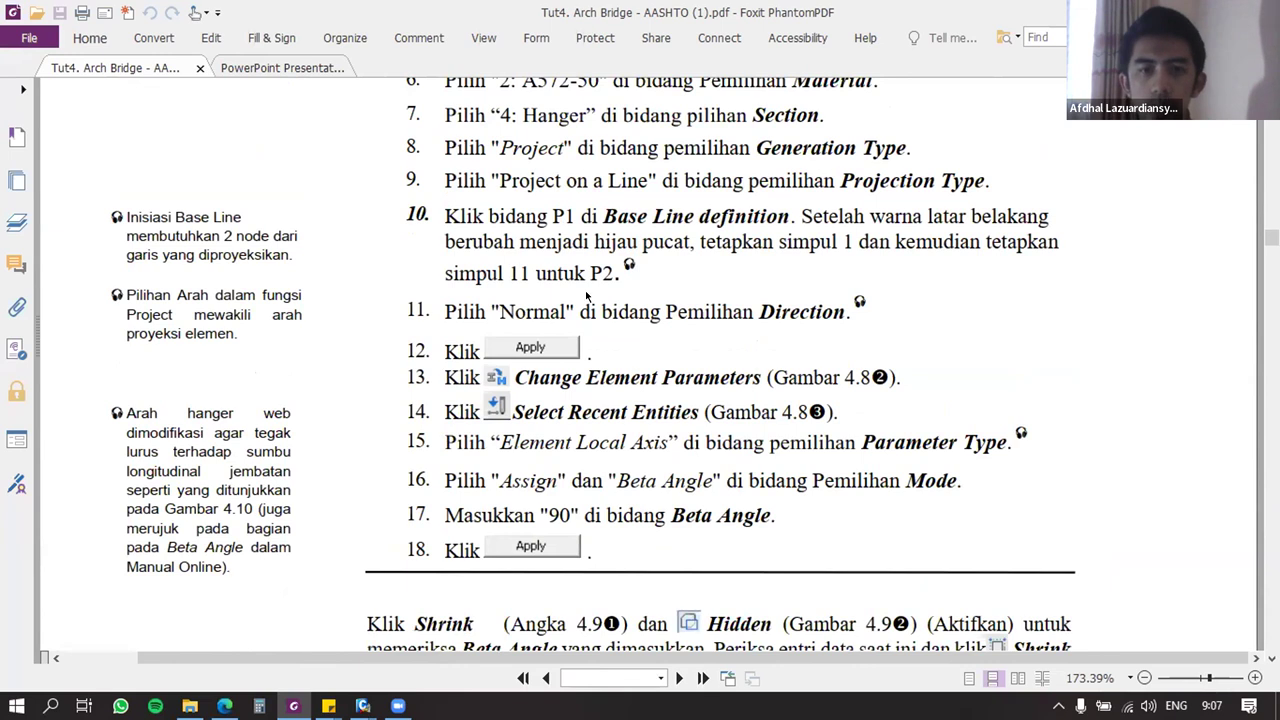
key(alt+Tab)
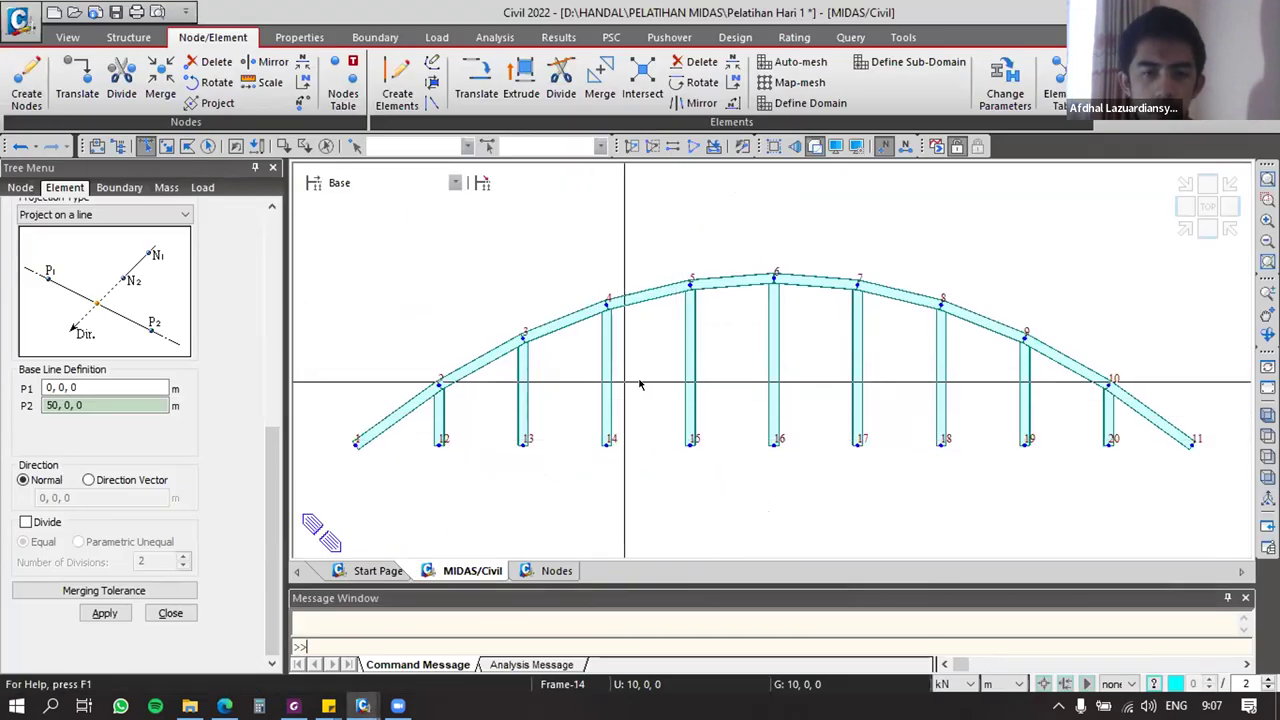
Step: Return to MIDAS Civil and examine the web and flange orientation of the extruded hangers up close in 3D
ctrl+middle_drag(608, 431, 697, 438)
scroll(648, 442, up, 3)
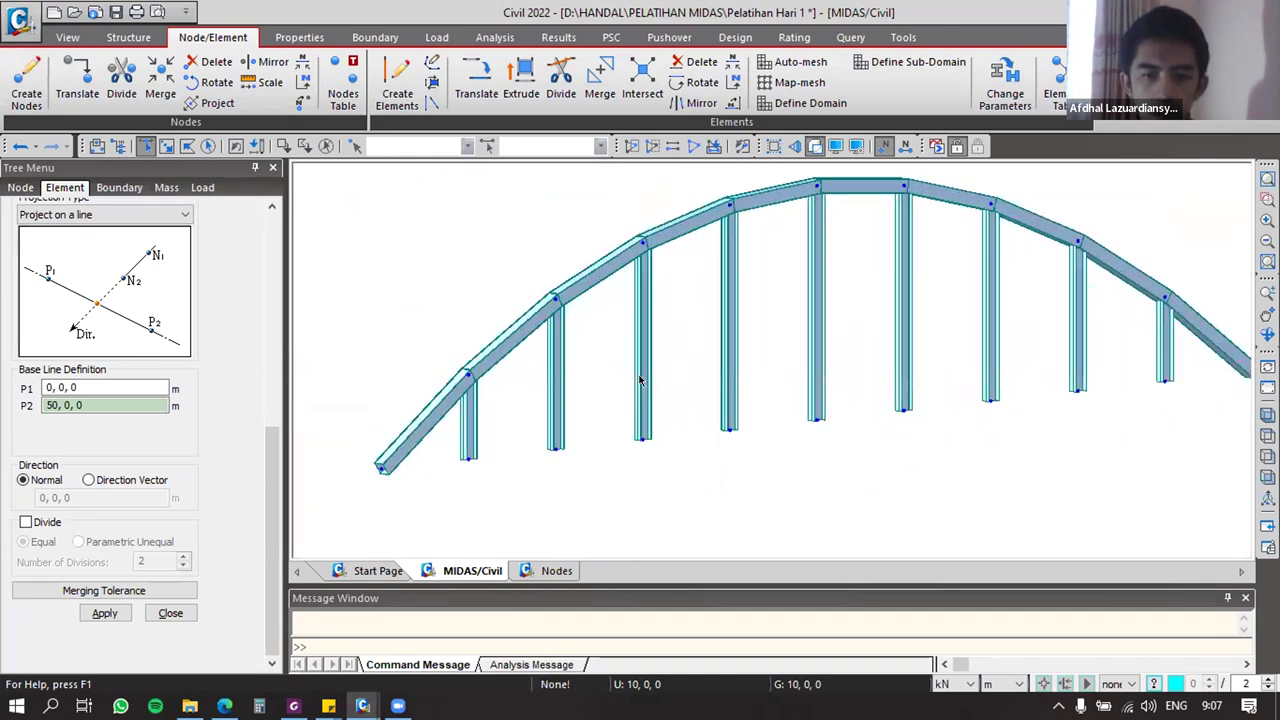
scroll(640, 380, up, 5)
scroll(642, 385, down, 2)
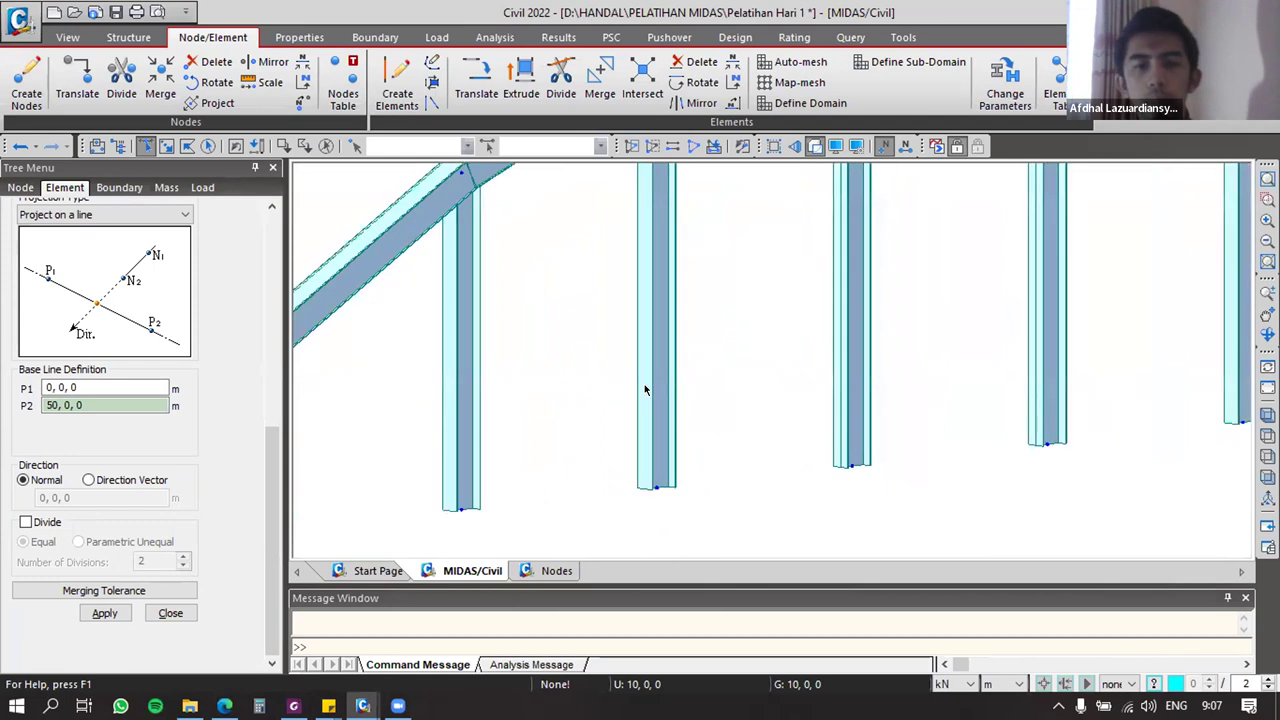
scroll(645, 390, down, 2)
middle_drag(703, 393, 730, 485)
scroll(725, 396, up, 1)
scroll(727, 403, down, 1)
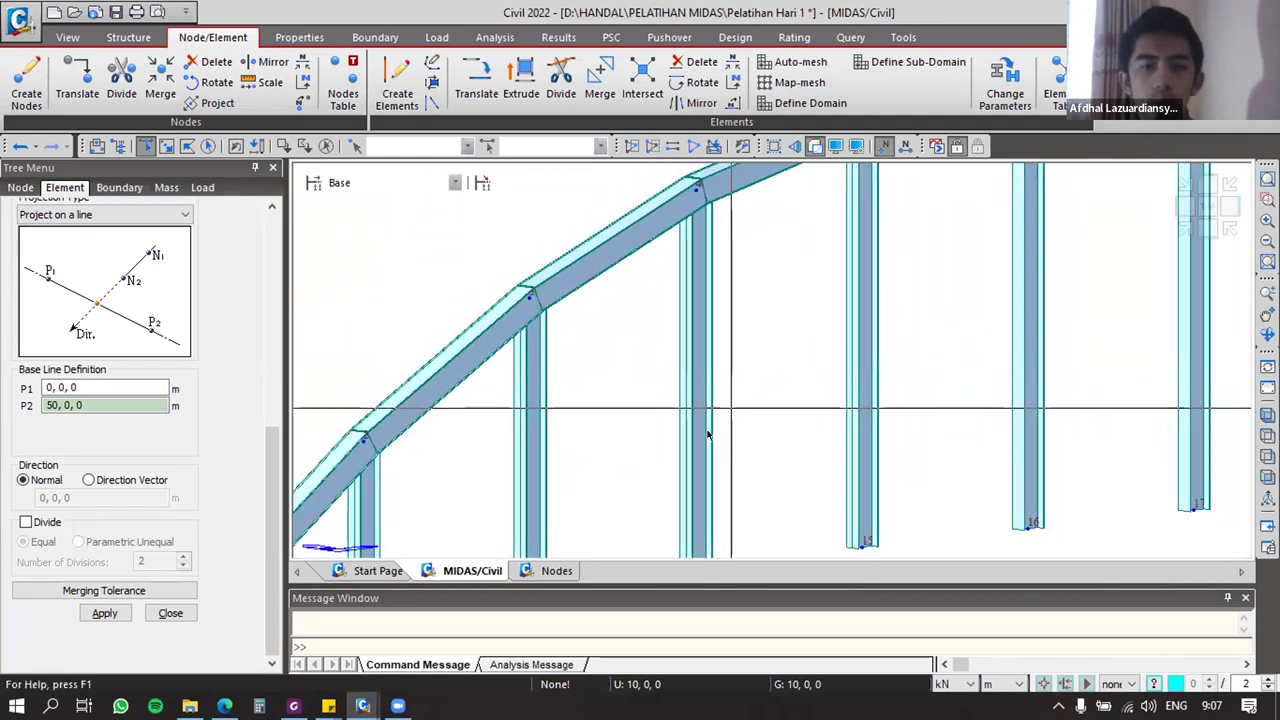
middle_drag(704, 440, 697, 383)
scroll(694, 413, down, 2)
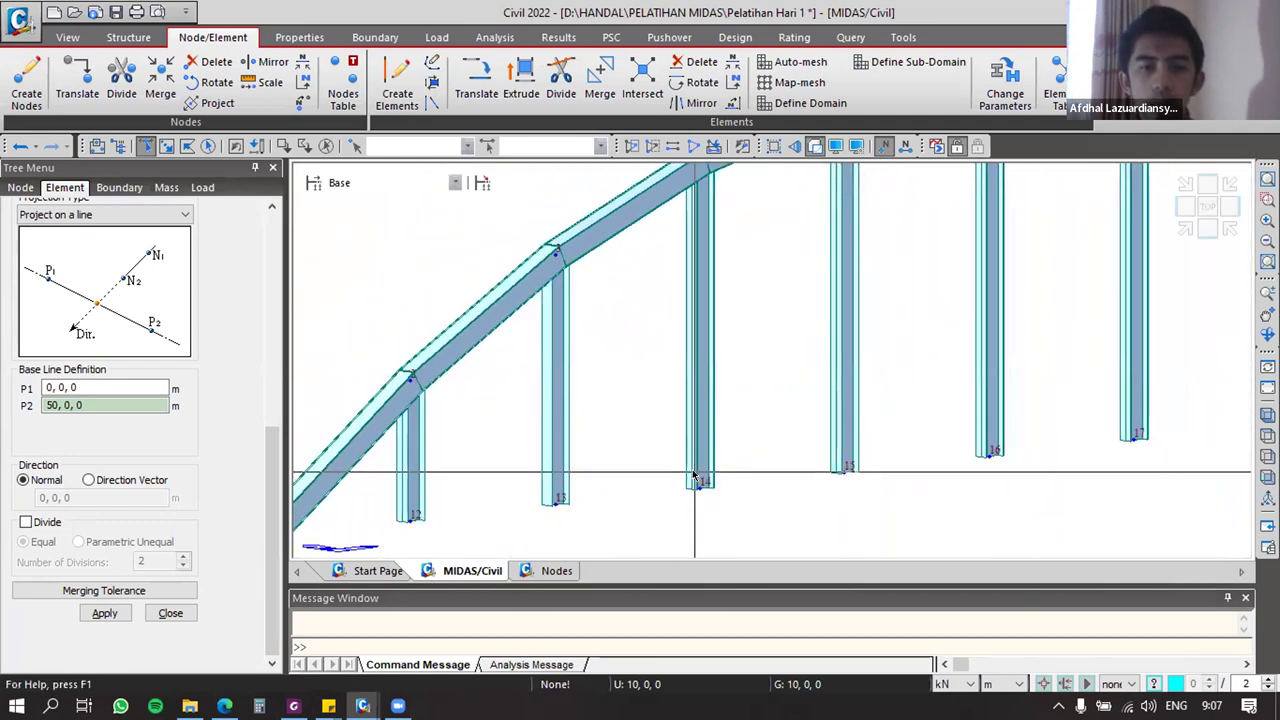
scroll(700, 456, up, 3)
middle_drag(736, 411, 885, 373)
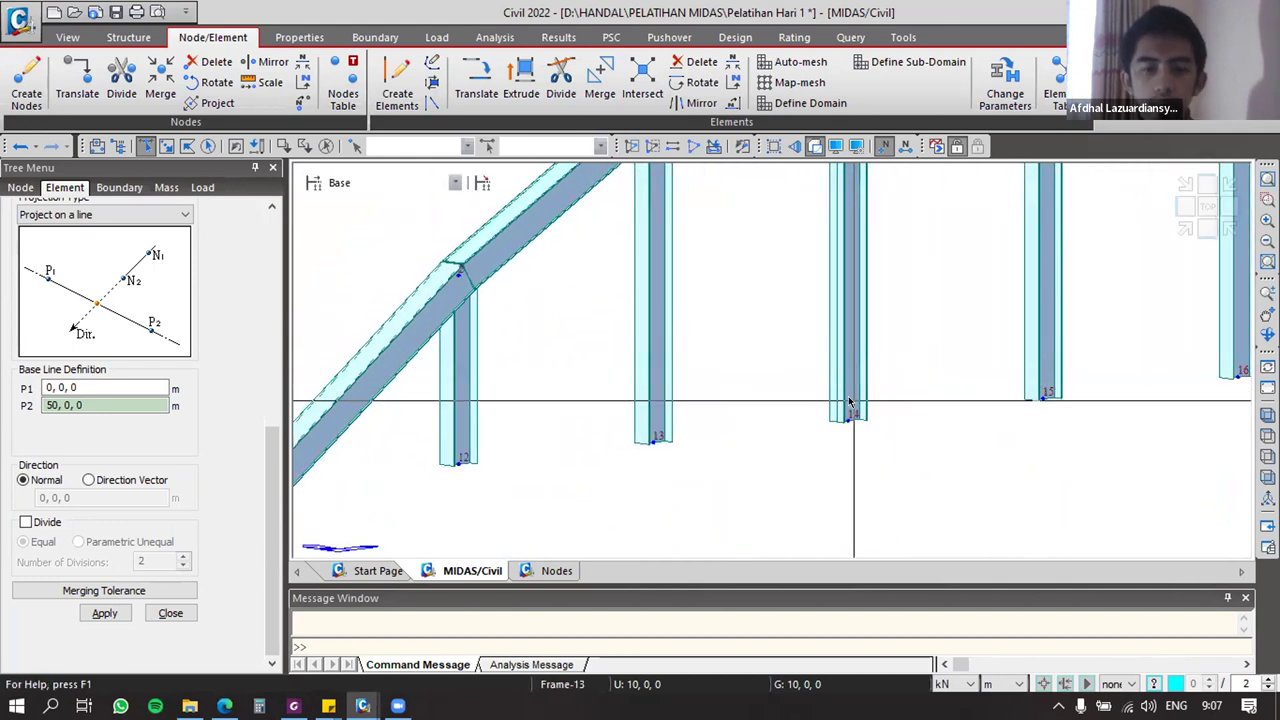
Step: Switch to the tutorial PDF and compare the hanger orientations before and after the Beta Angle modification in Gambar 4.9
key(alt+Tab)
scroll(732, 383, down, 5)
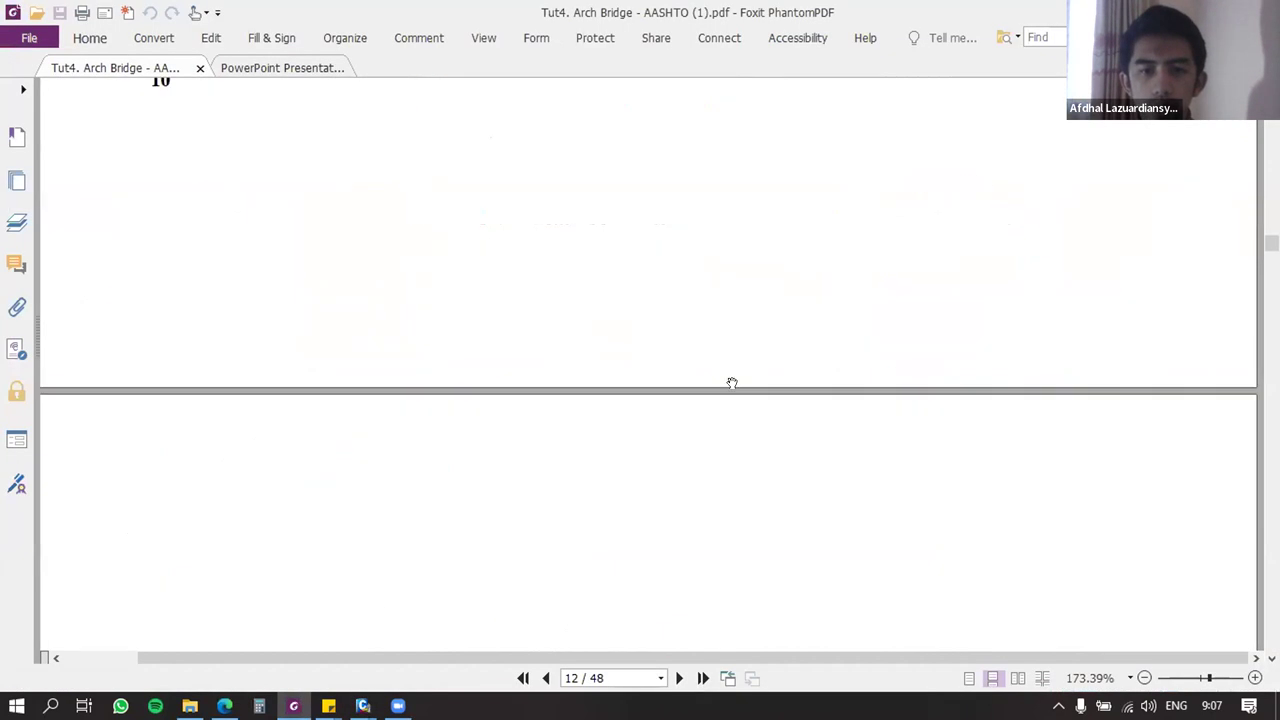
scroll(733, 384, down, 10)
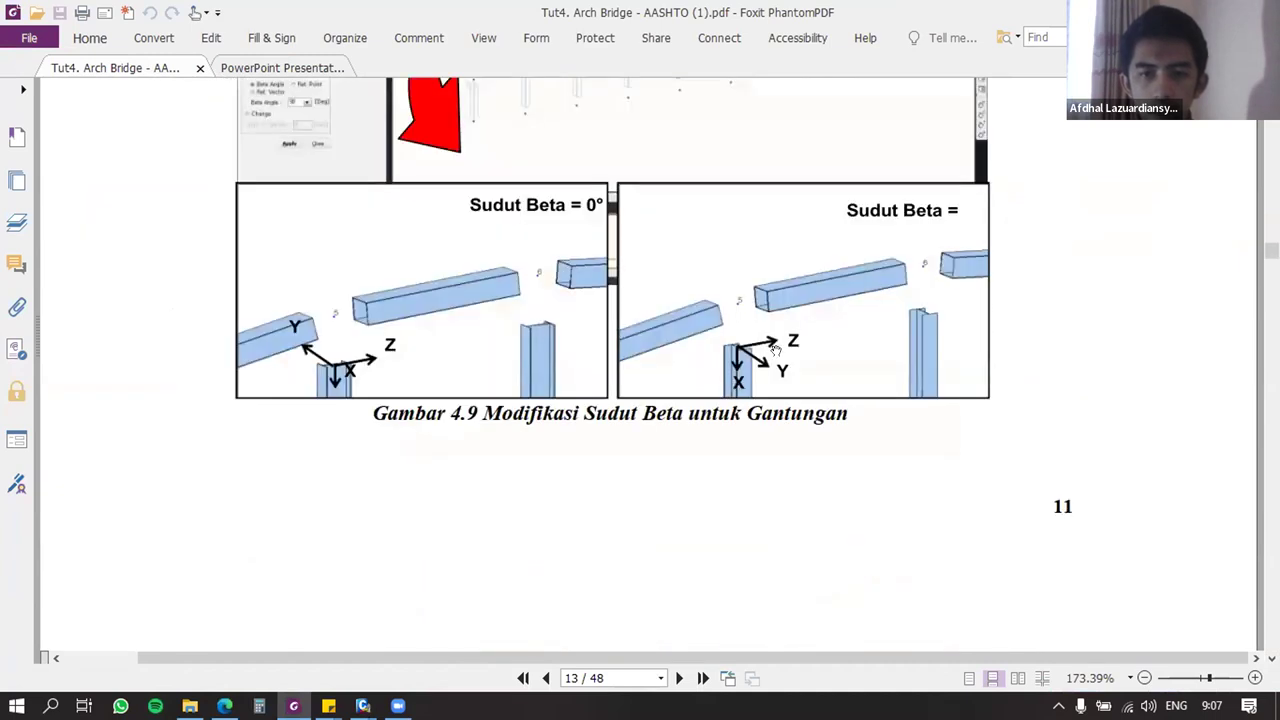
ctrl+scroll(530, 325, up, 4)
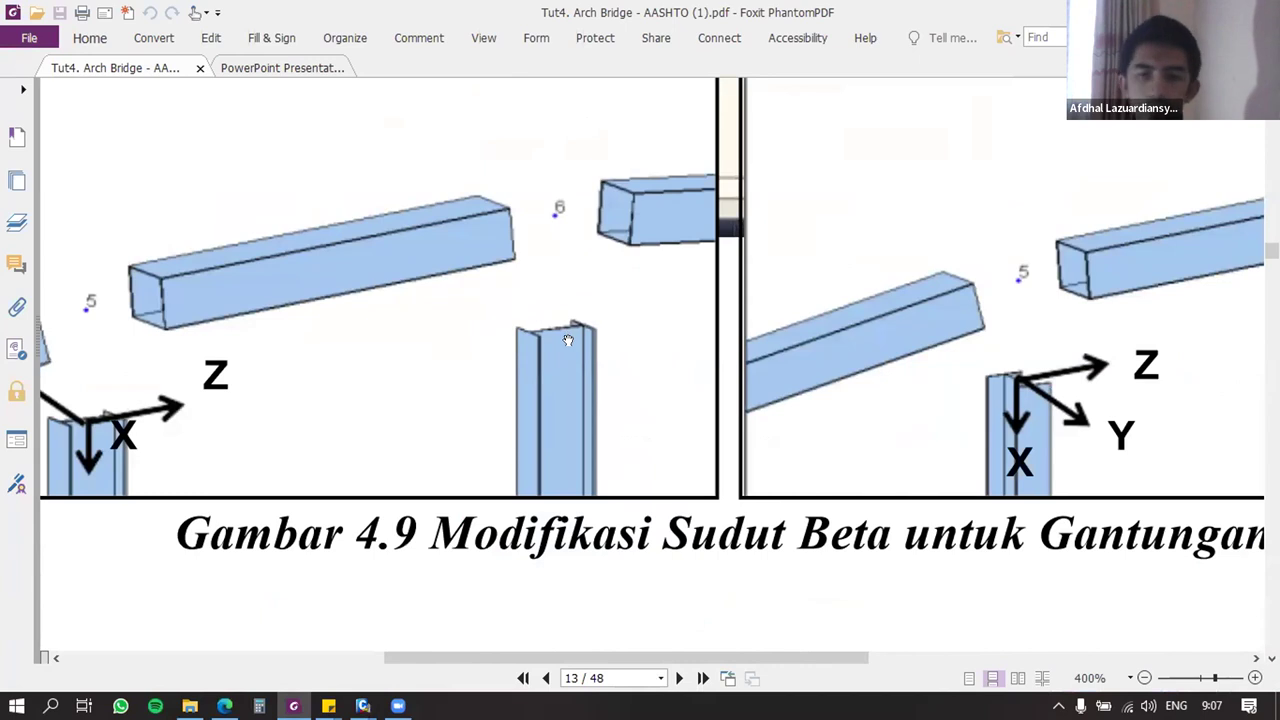
ctrl+scroll(533, 341, up, 3)
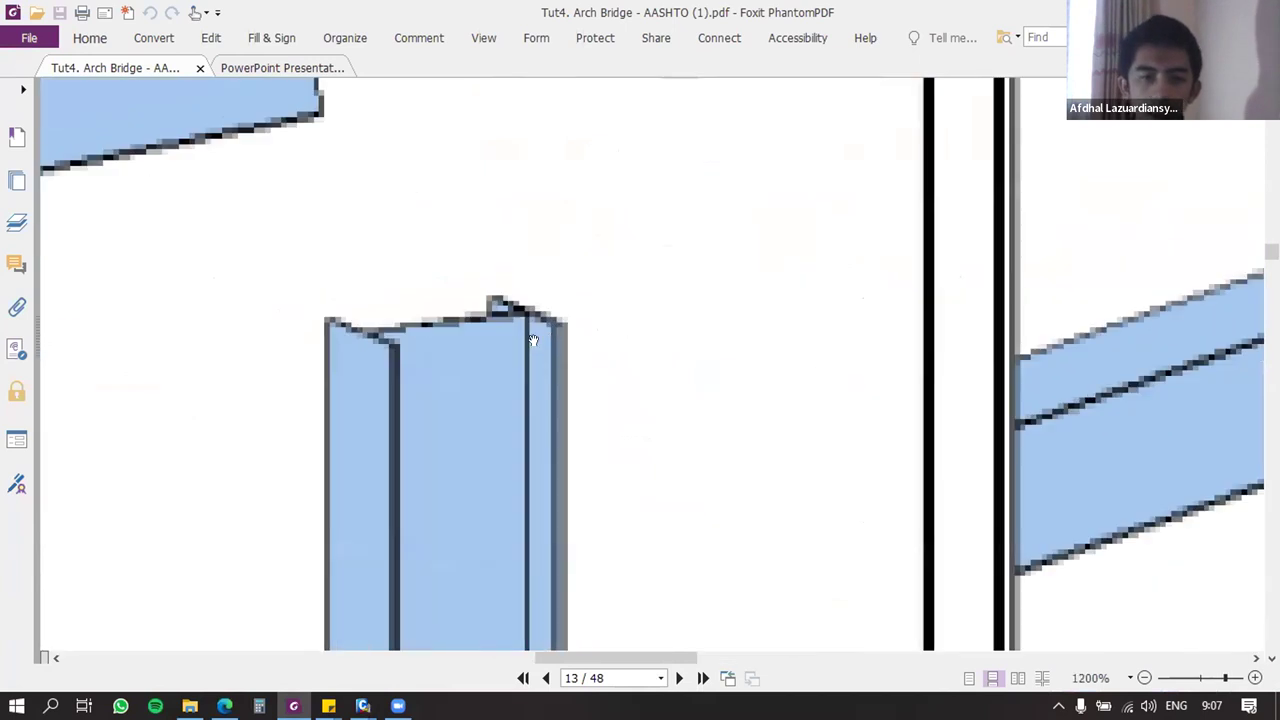
ctrl+scroll(354, 344, down, 3)
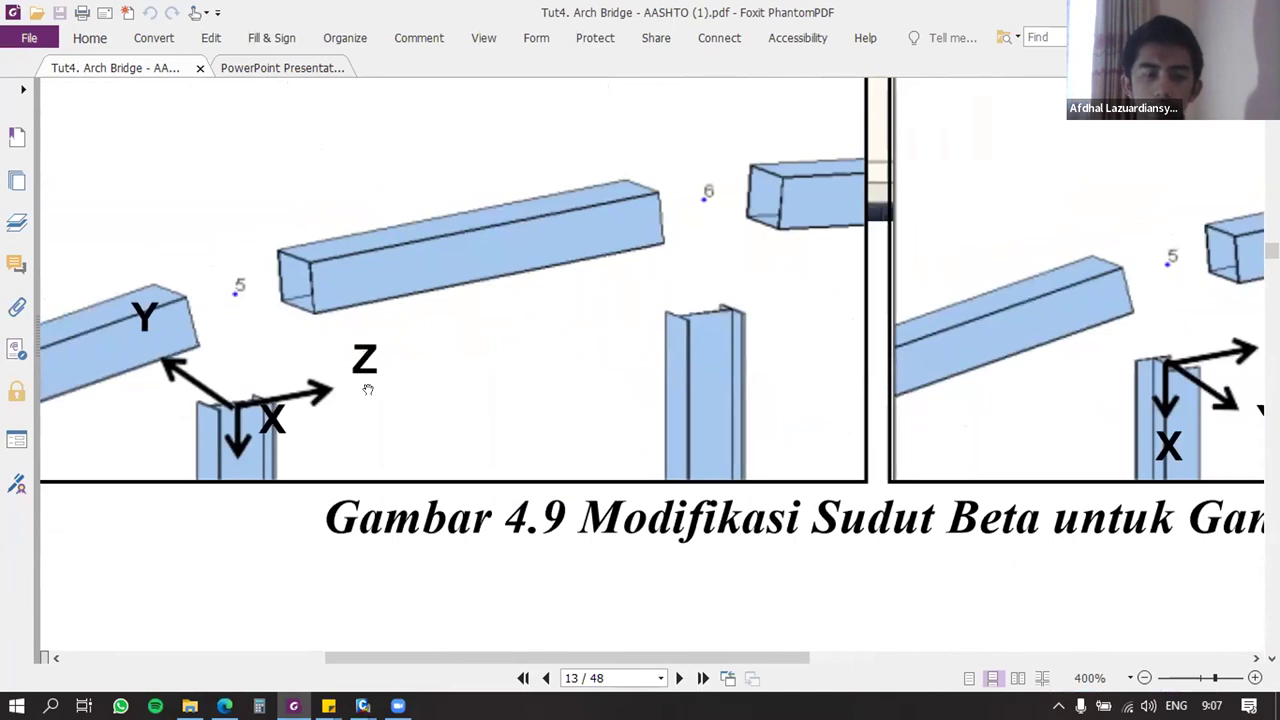
drag(717, 310, 233, 362)
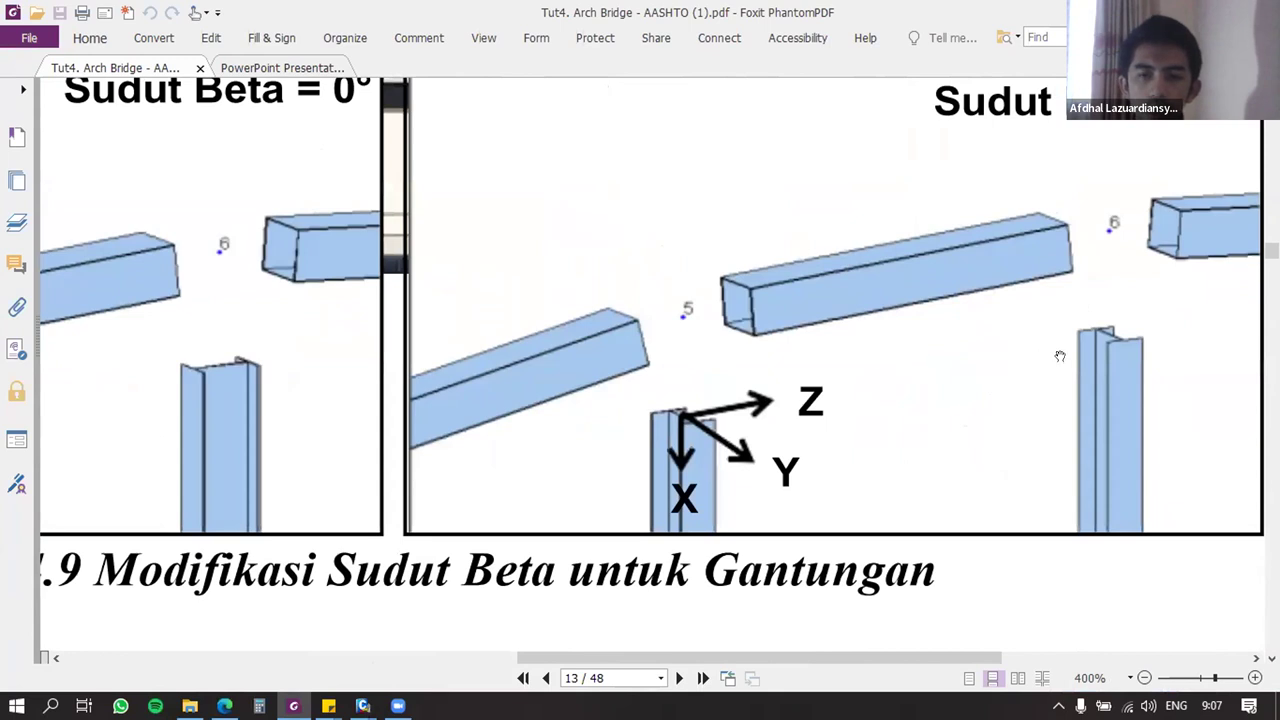
drag(1060, 356, 921, 369)
ctrl+scroll(919, 370, up, 2)
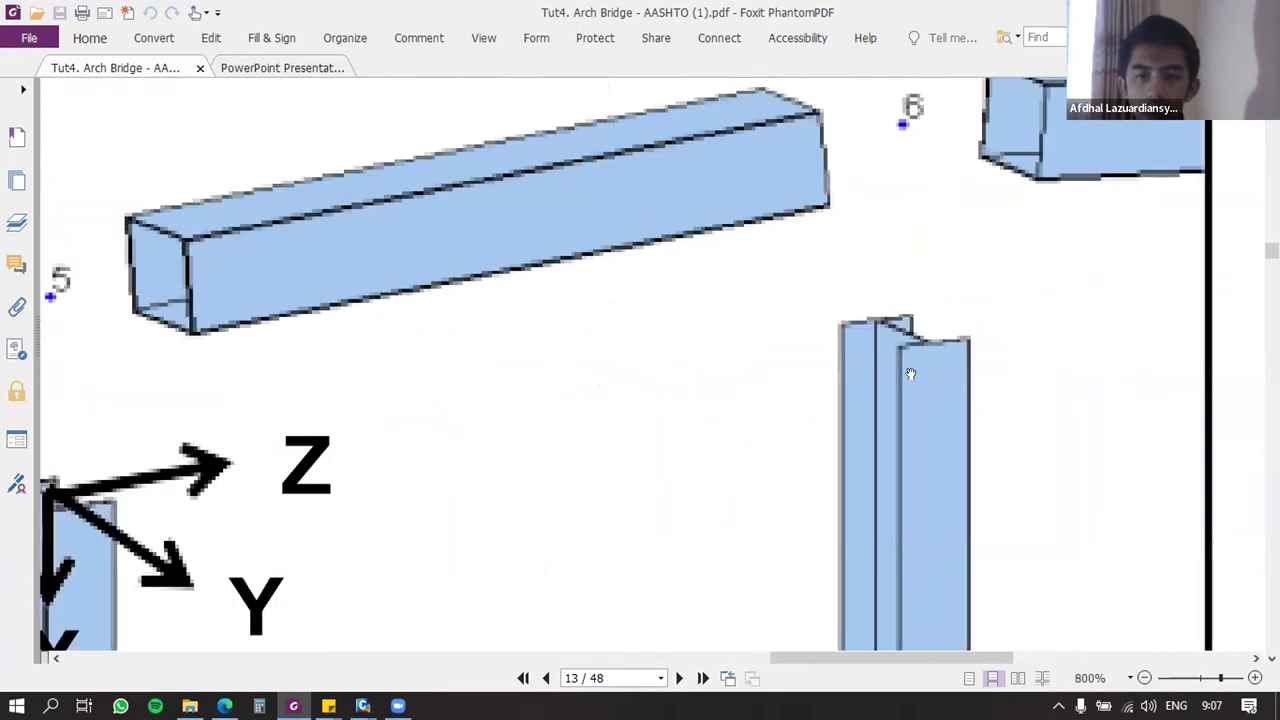